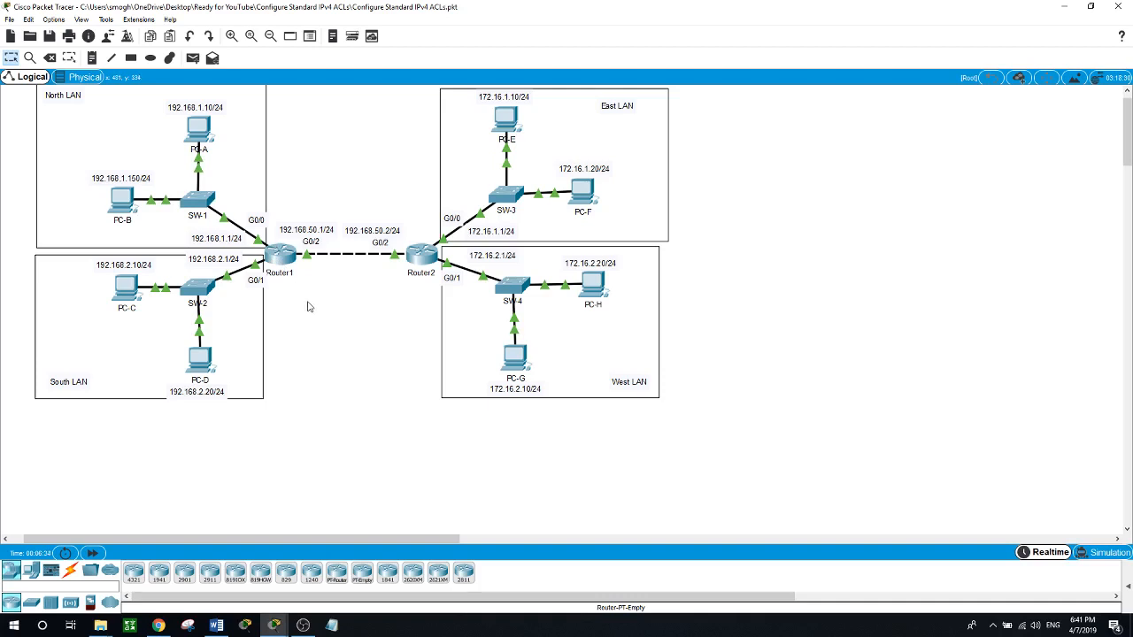
Open Router1's command line and enter privileged EXEC mode with the enable password.
left_click(283, 256)
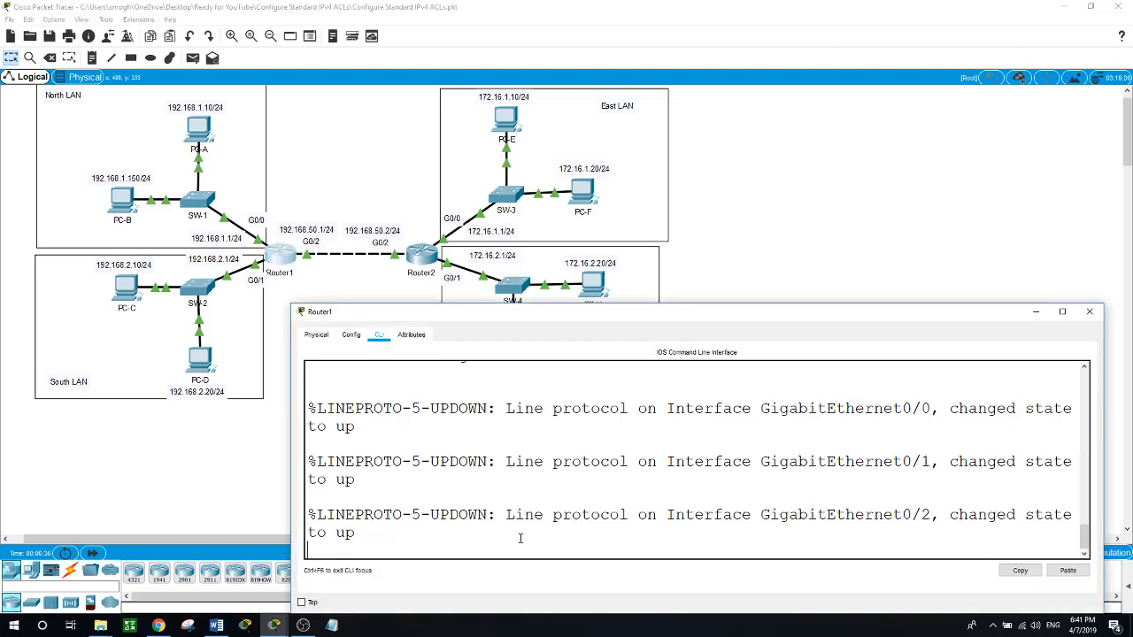
key("Return")
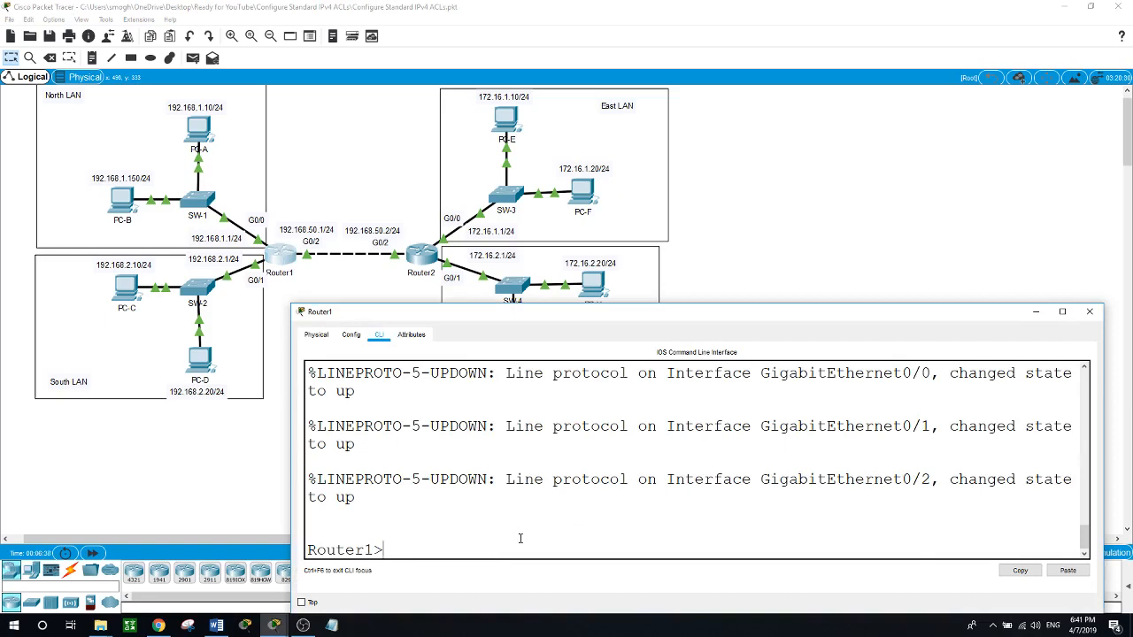
type("en")
key("Return")
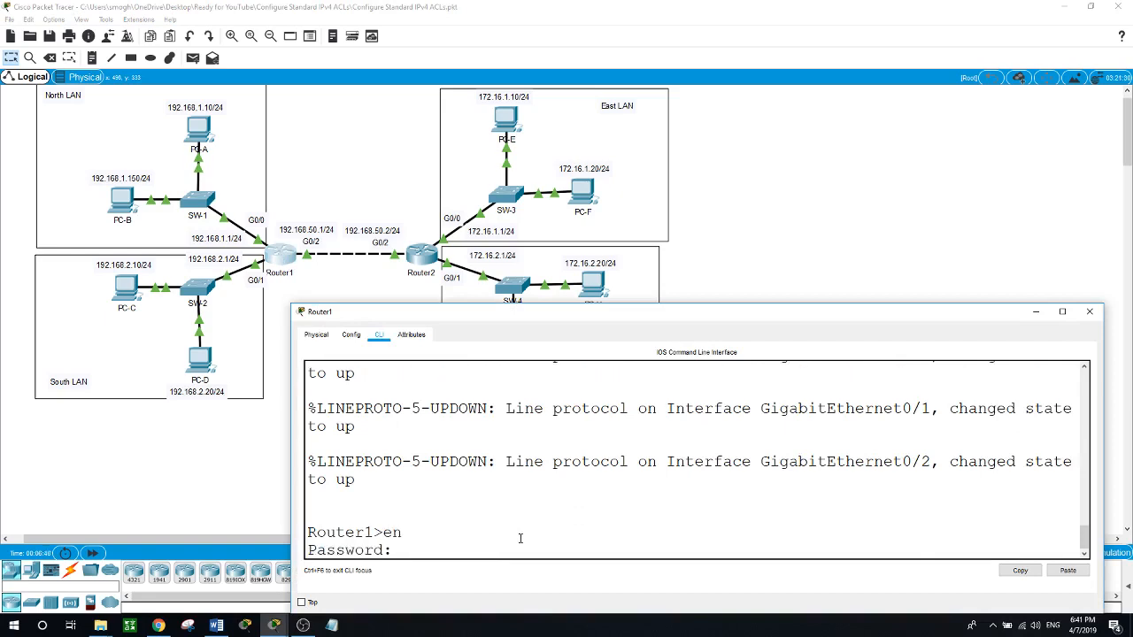
key("Return")
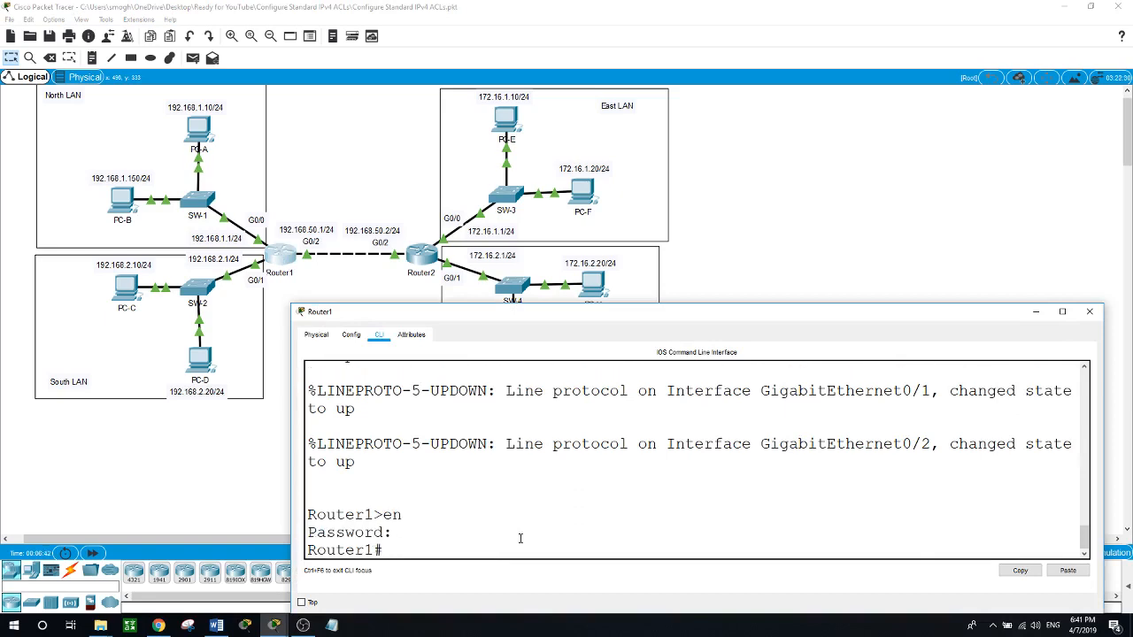
Check Router1's static route and local user settings using "show run | inc route" and "show run | inc user".
type("show run | inc route")
key("Return")
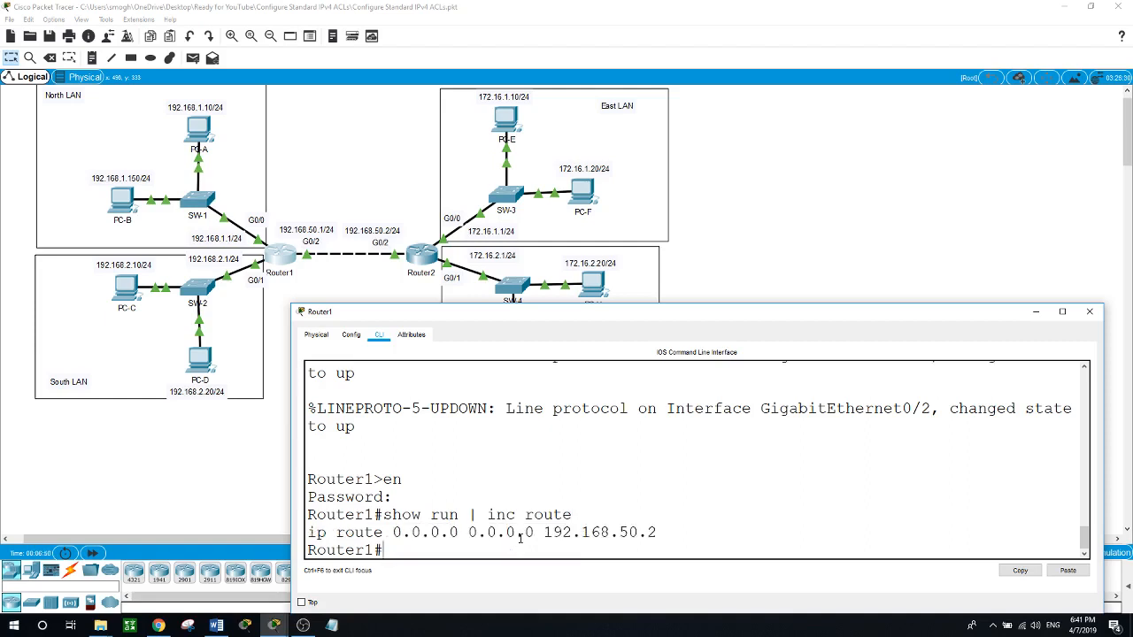
type("show run | inc  user")
key("Return")
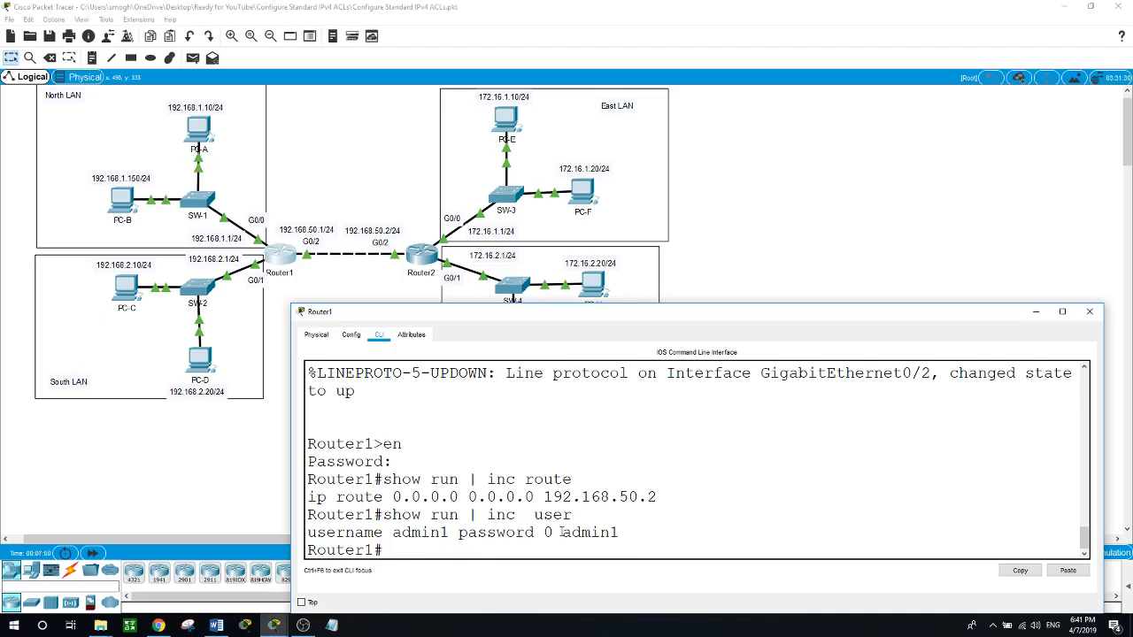
left_click_drag(562, 531, 622, 532)
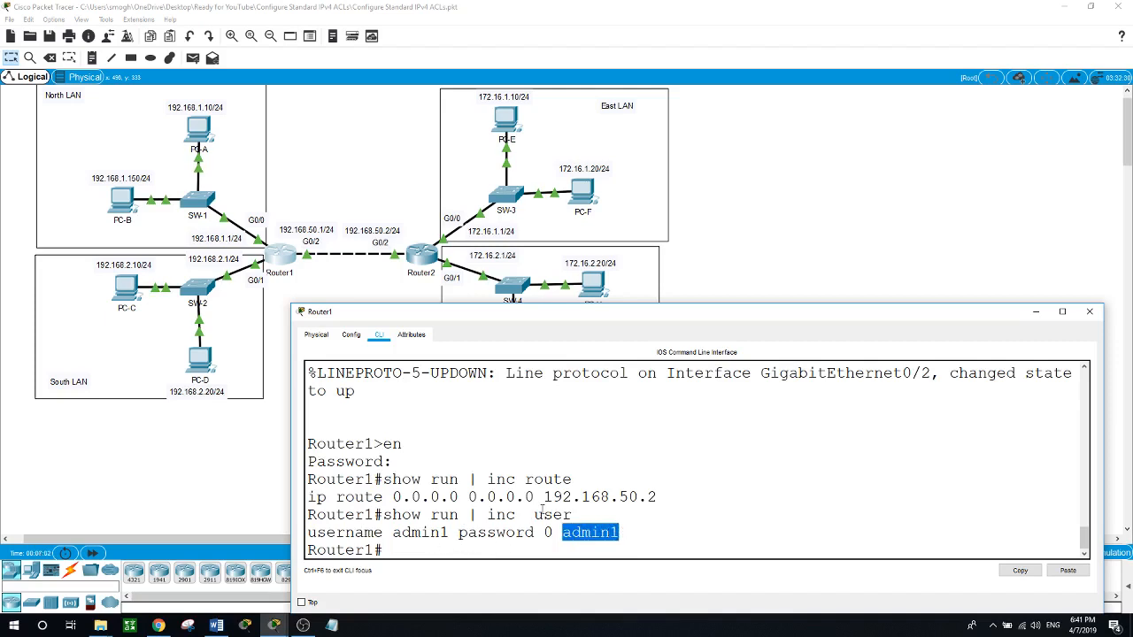
left_click(337, 286)
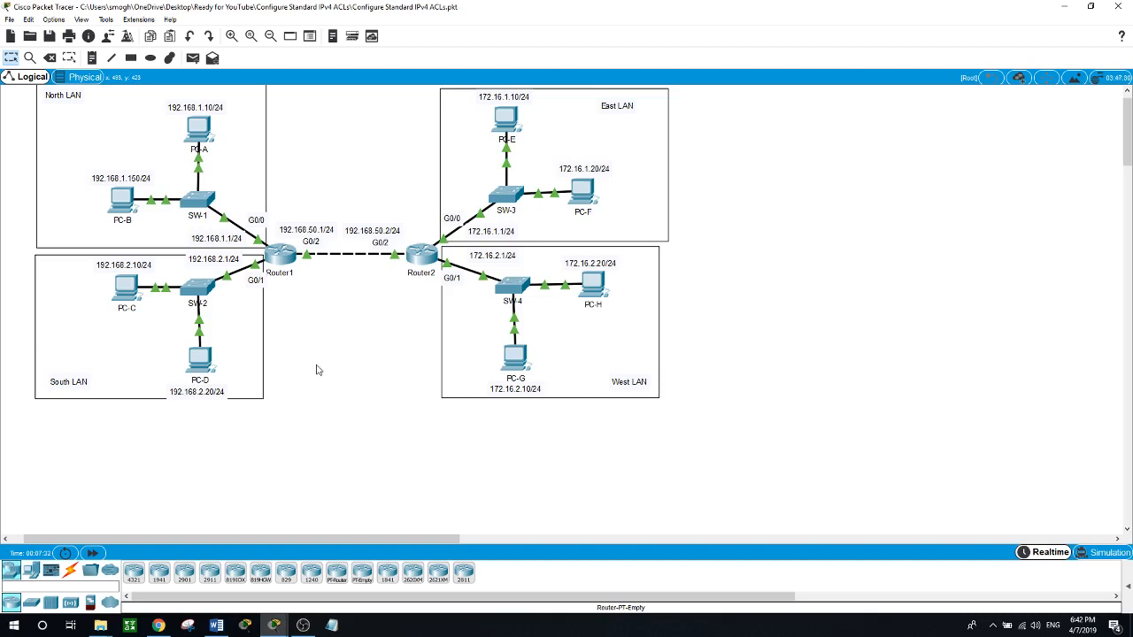
Open Router2's command line, enter privileged mode with the enable password, and enter global configuration mode.
left_click(419, 258)
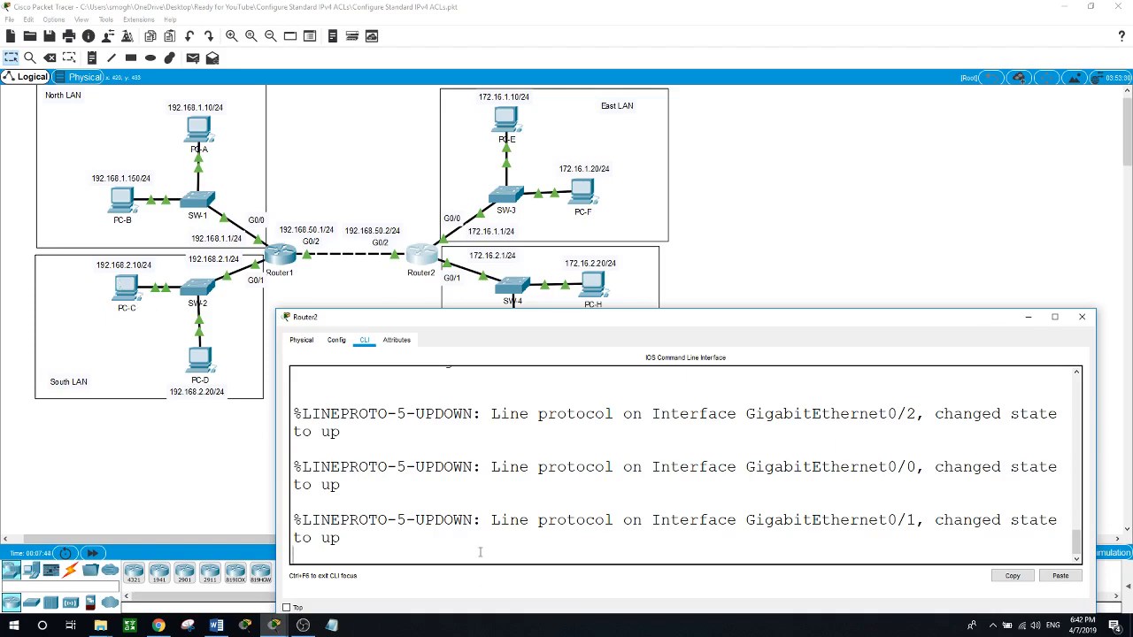
key("Return")
type("en")
key("Return")
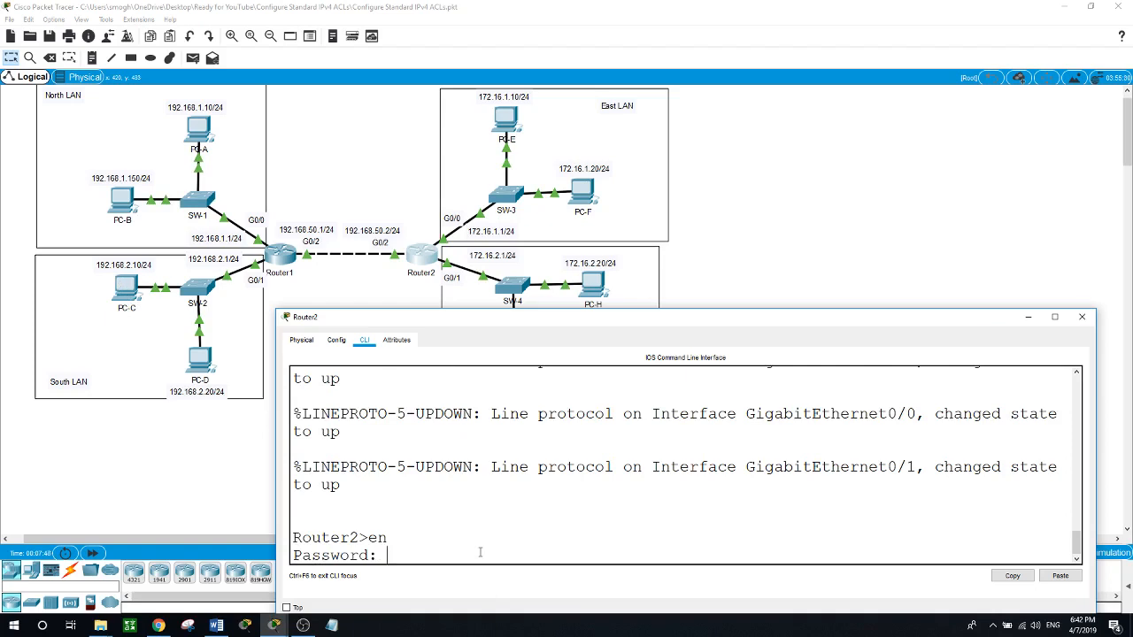
key("Return")
type("conf t")
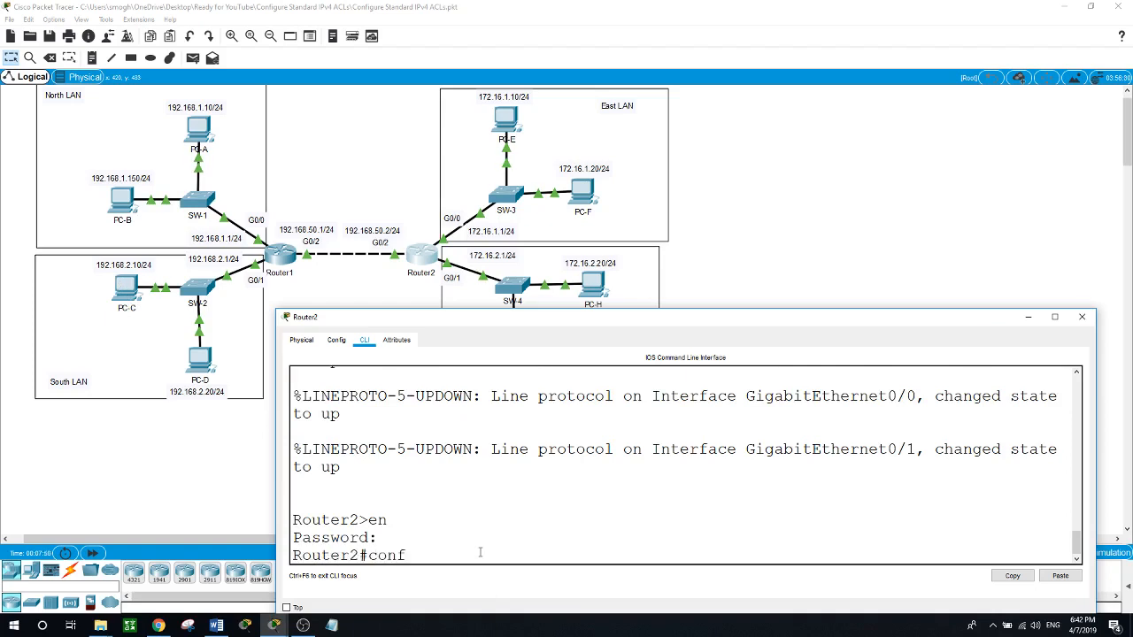
key("Return")
Add an entry to standard access list 10 on Router2 permitting host 192.168.2.10.
type("acc")
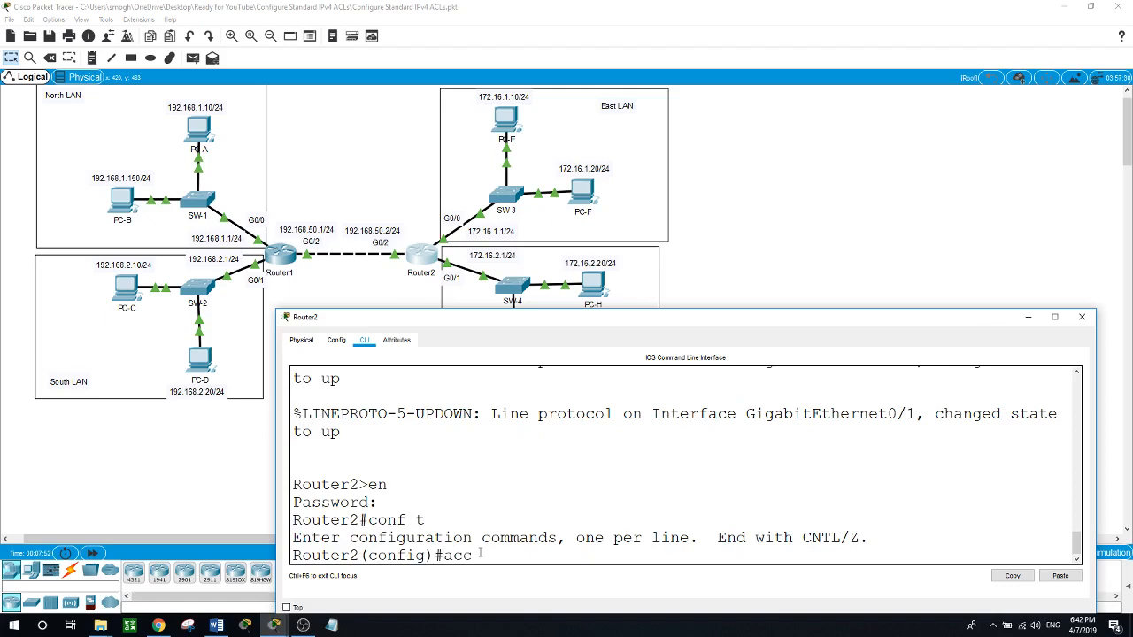
key("Tab")
type("1")
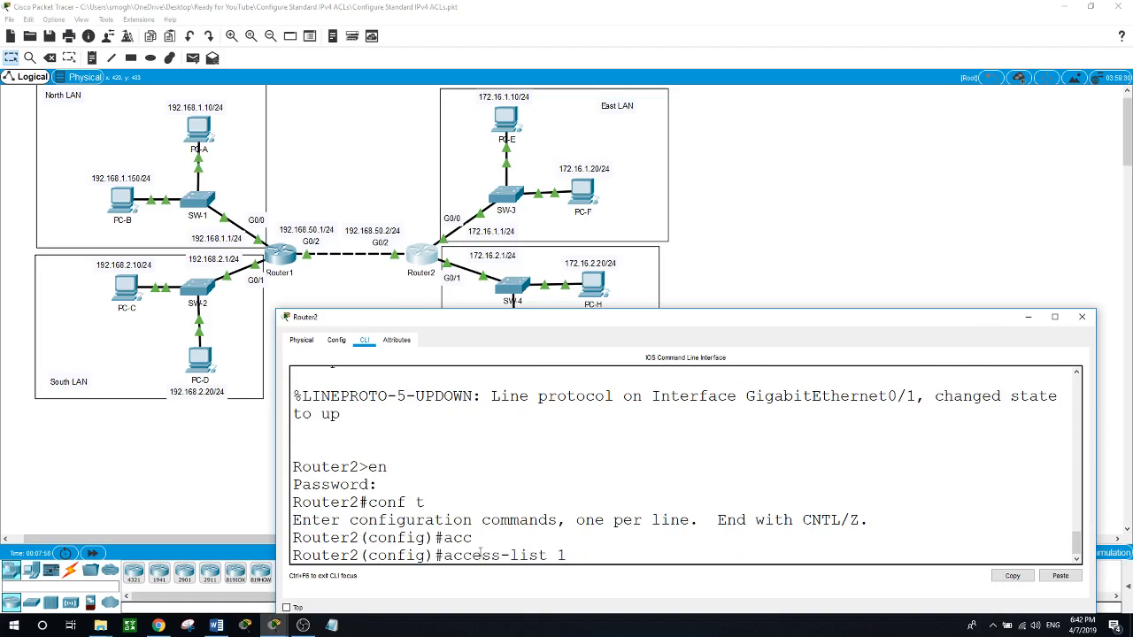
type("0 permit host")
type("192.168.")
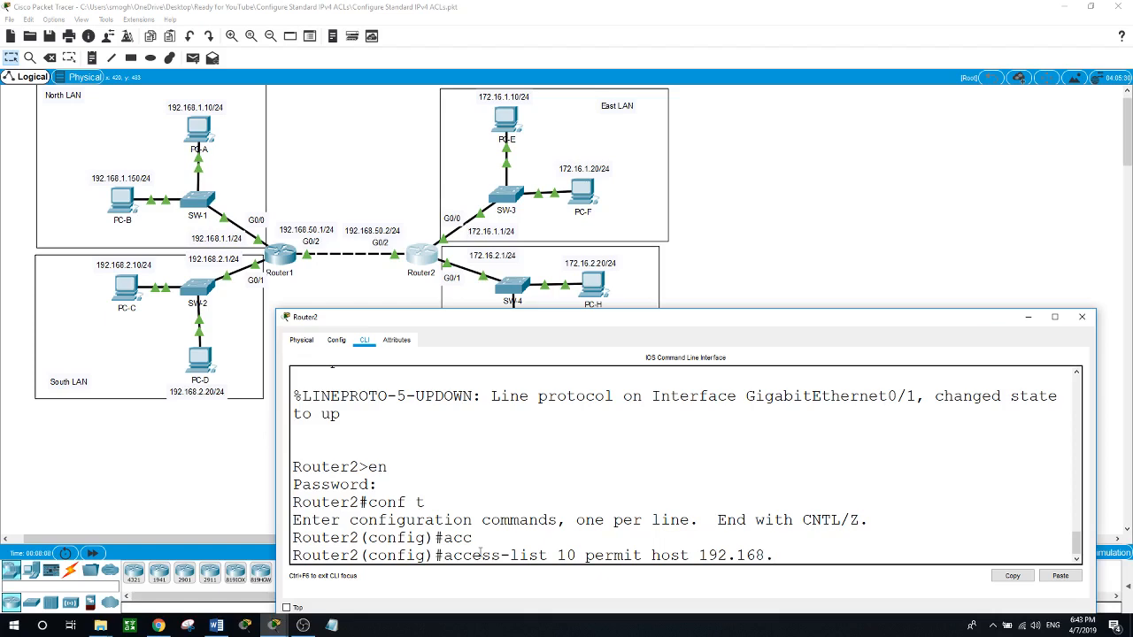
type("2.10")
key("Return")
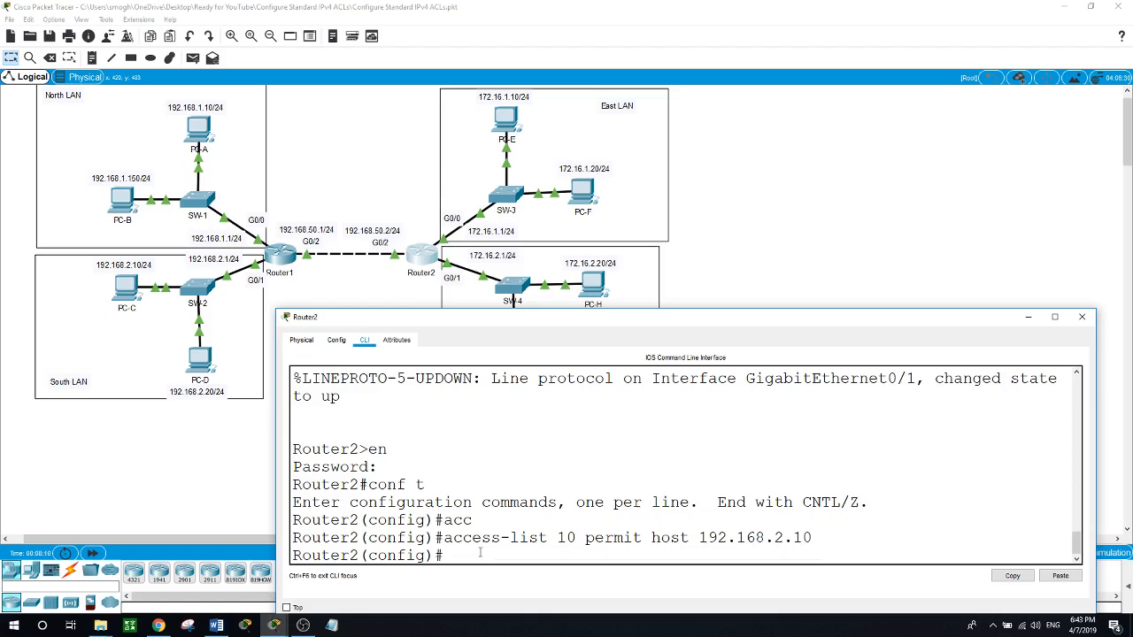
left_click(224, 471)
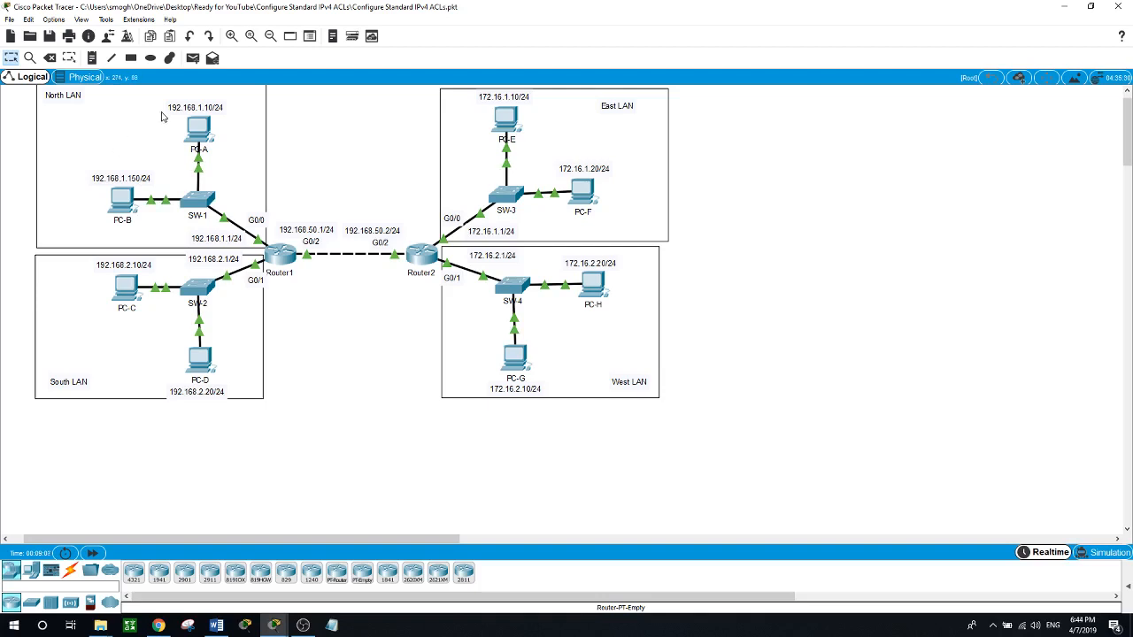
Add an entry to Router2's access list 10 permitting network 192.168.1.0 with wildcard mask 0.0.0.127.
left_click(422, 256)
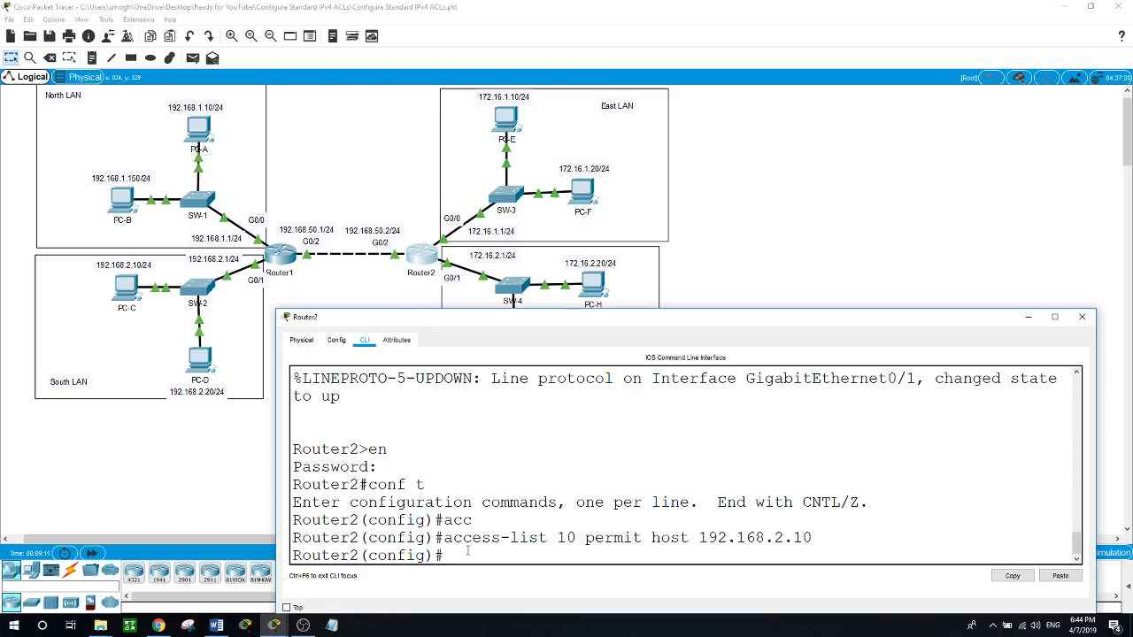
type("acc")
key("Tab")
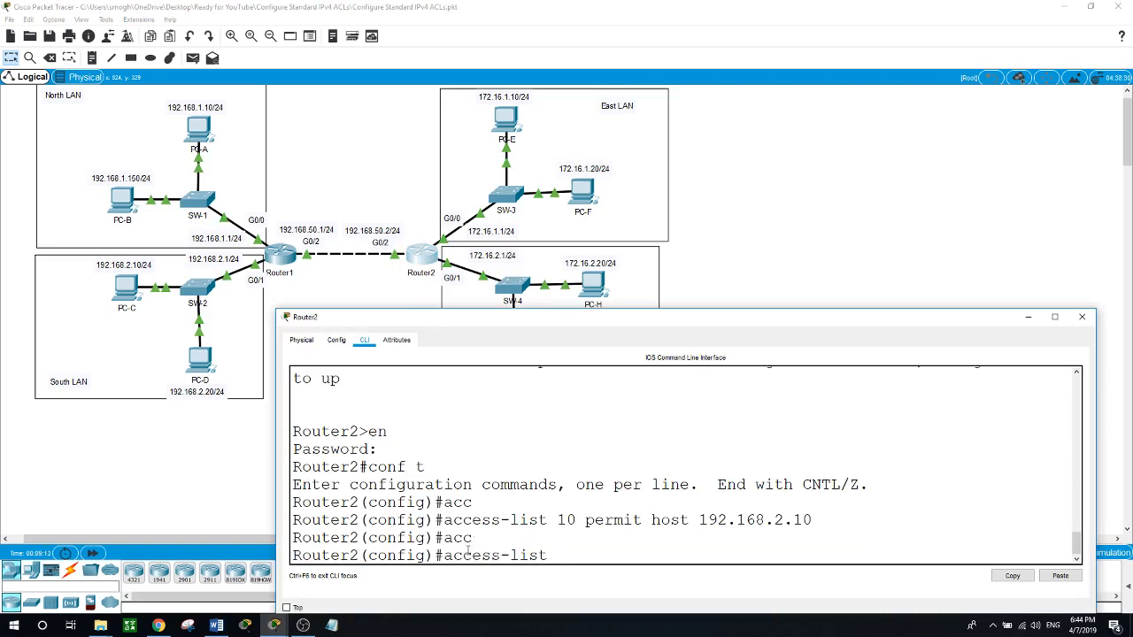
type("10 permit 192.168.")
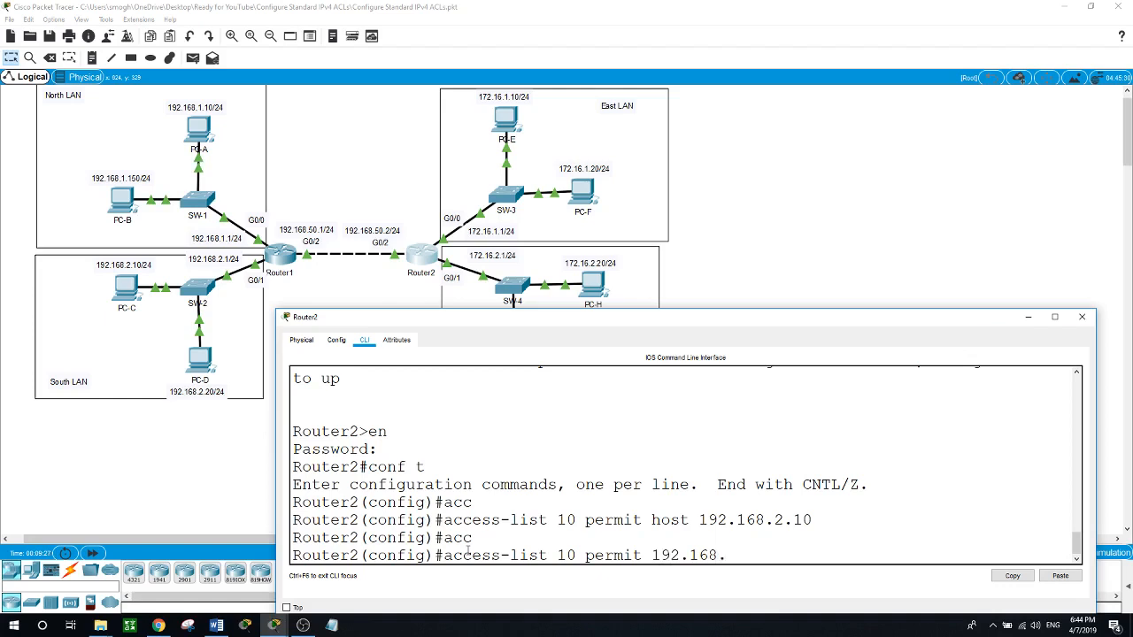
type("1.0 0.0.0.127")
key("Return")
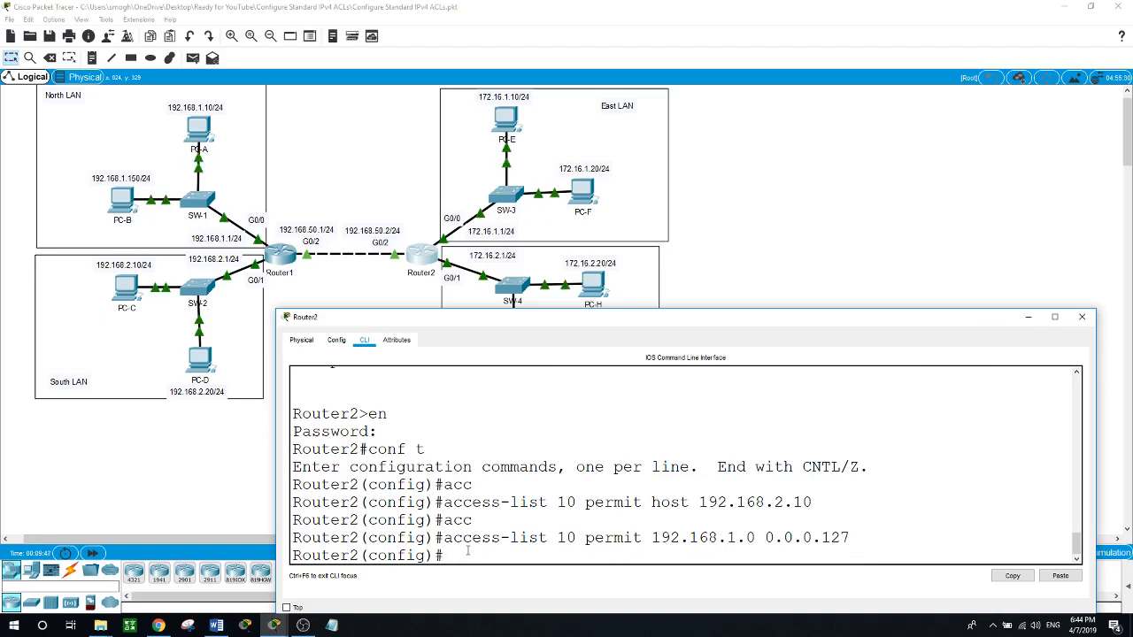
left_click(818, 241)
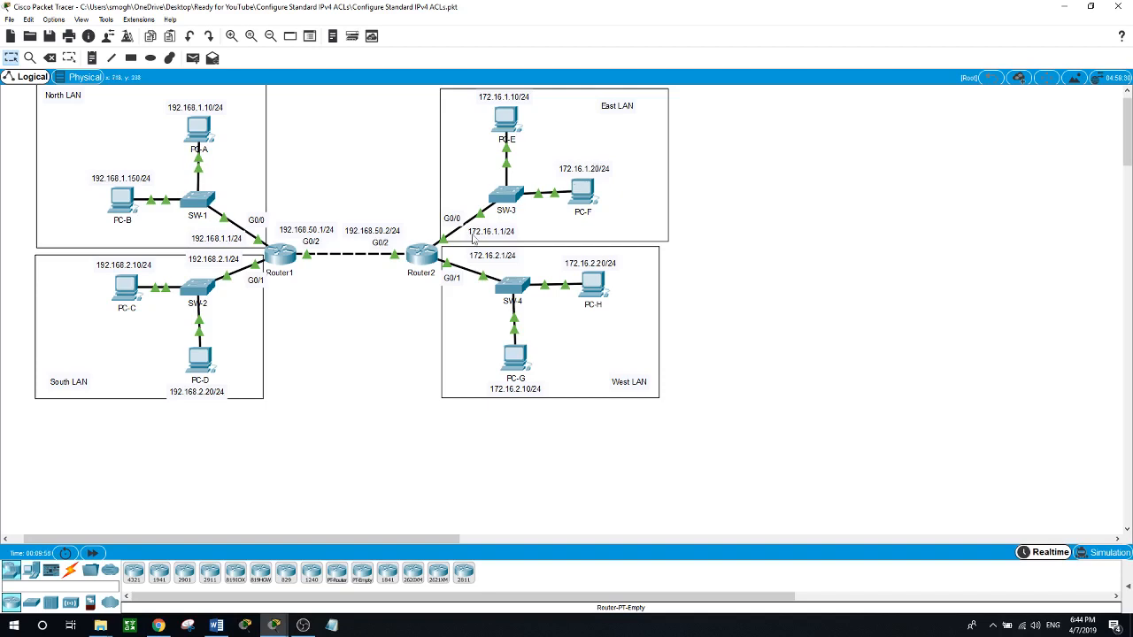
Add an entry to Router2's access list 10 permitting the East LAN network 172.16.1.0 with wildcard mask 0.0.0.255.
left_click(422, 256)
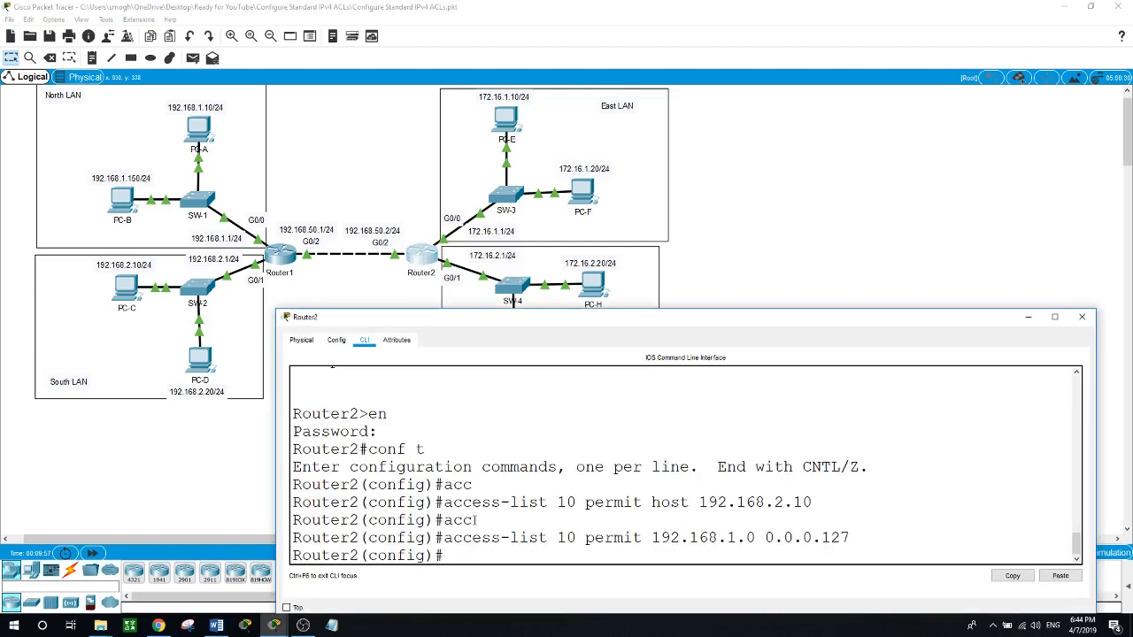
type("acc")
key("Tab")
type("10 er")
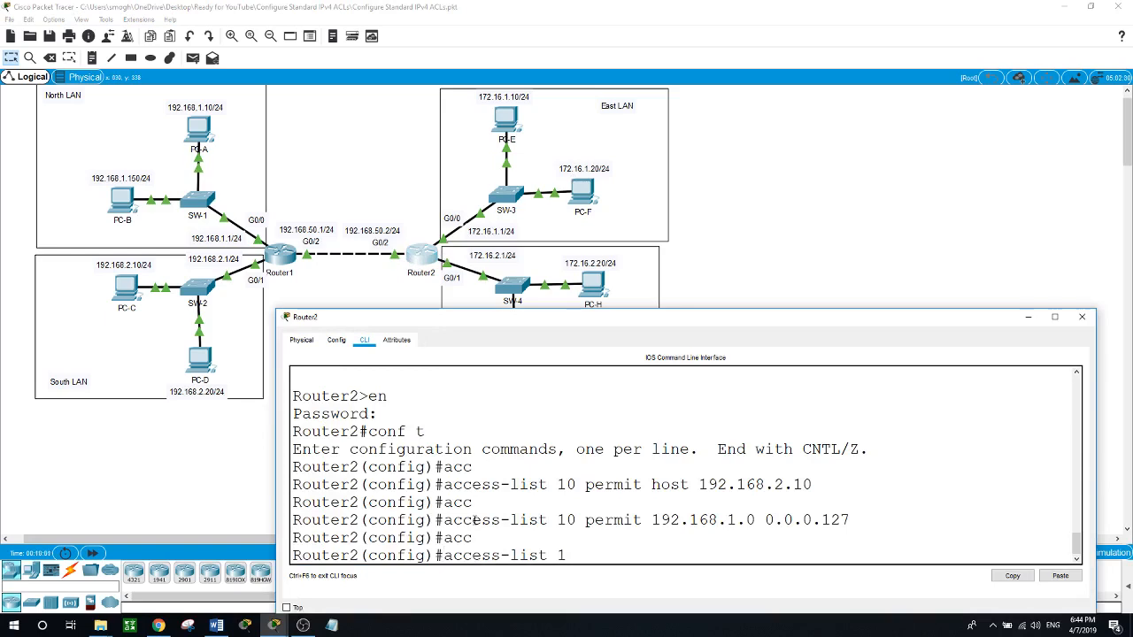
key("BackSpace")
key("BackSpace")
type("p")
key("Tab")
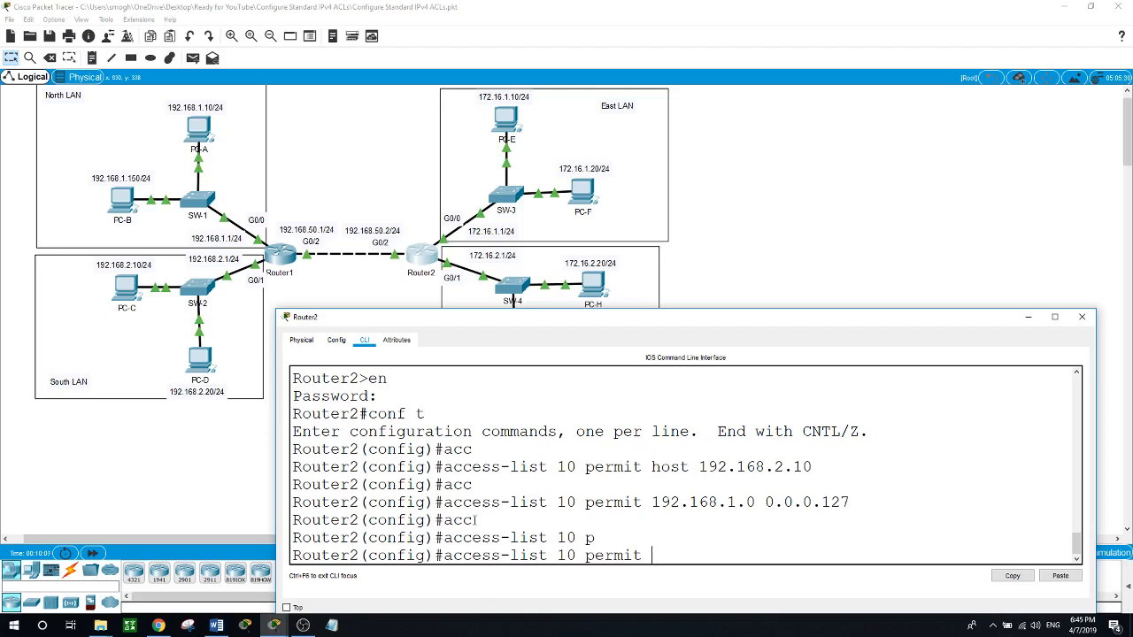
type("172.16.1.0 0.0.0.255")
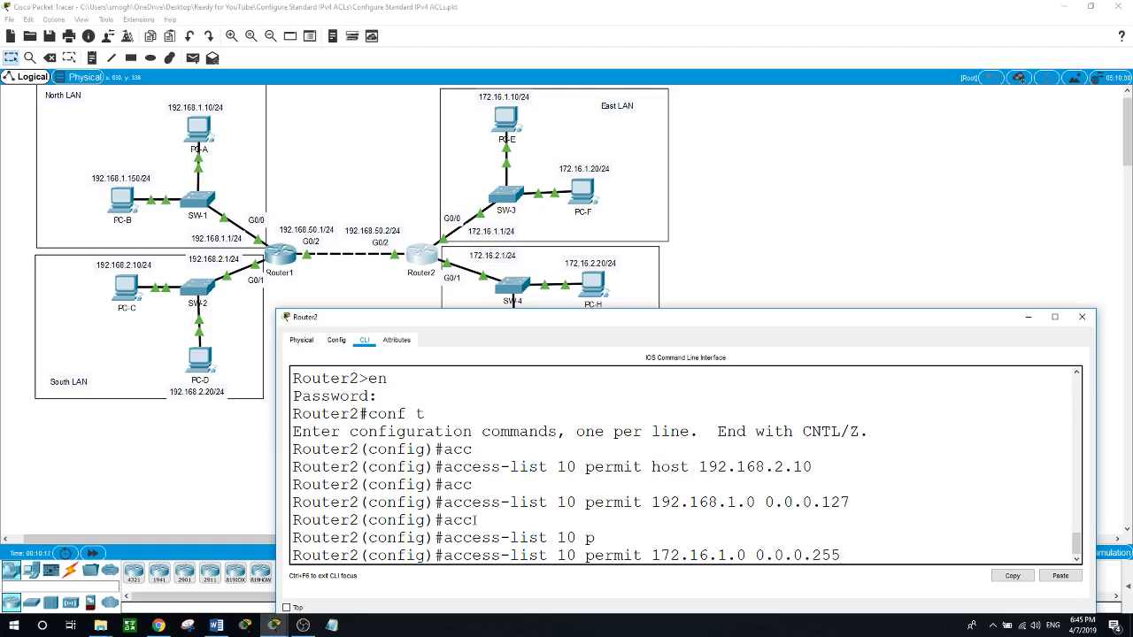
key("Return")
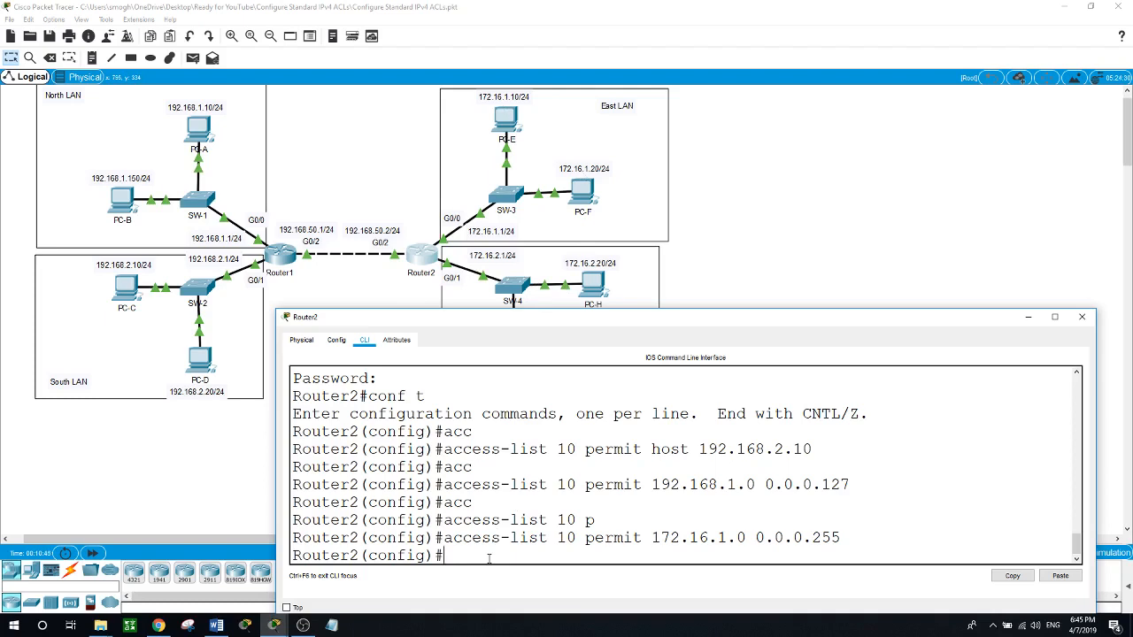
left_click(352, 293)
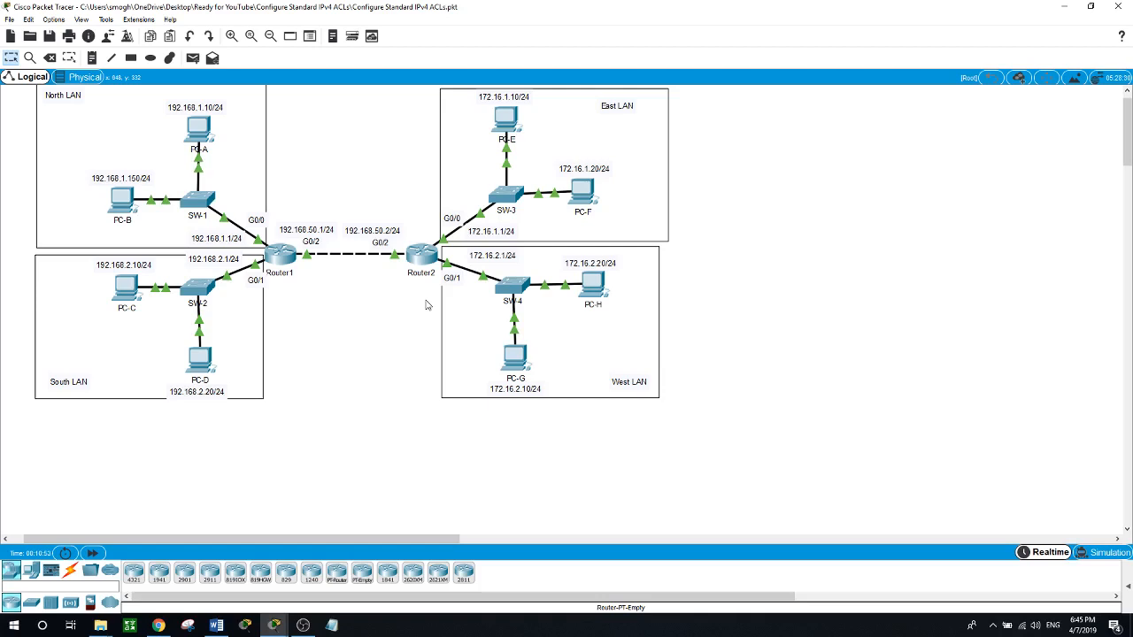
left_click(485, 159)
left_click(243, 149)
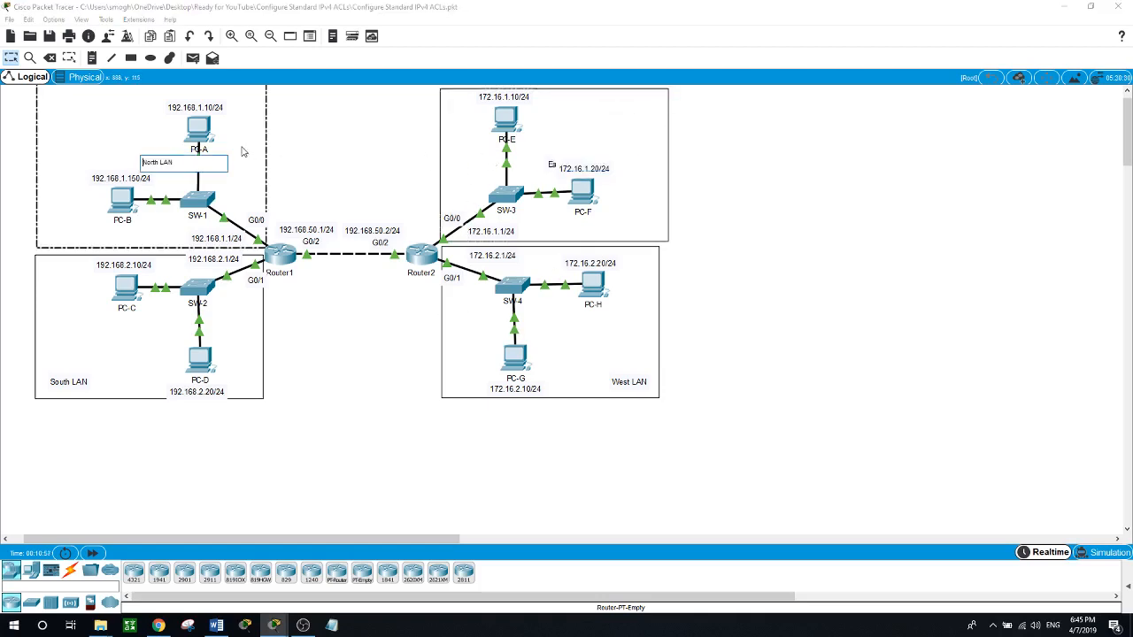
left_click_drag(550, 166, 608, 112)
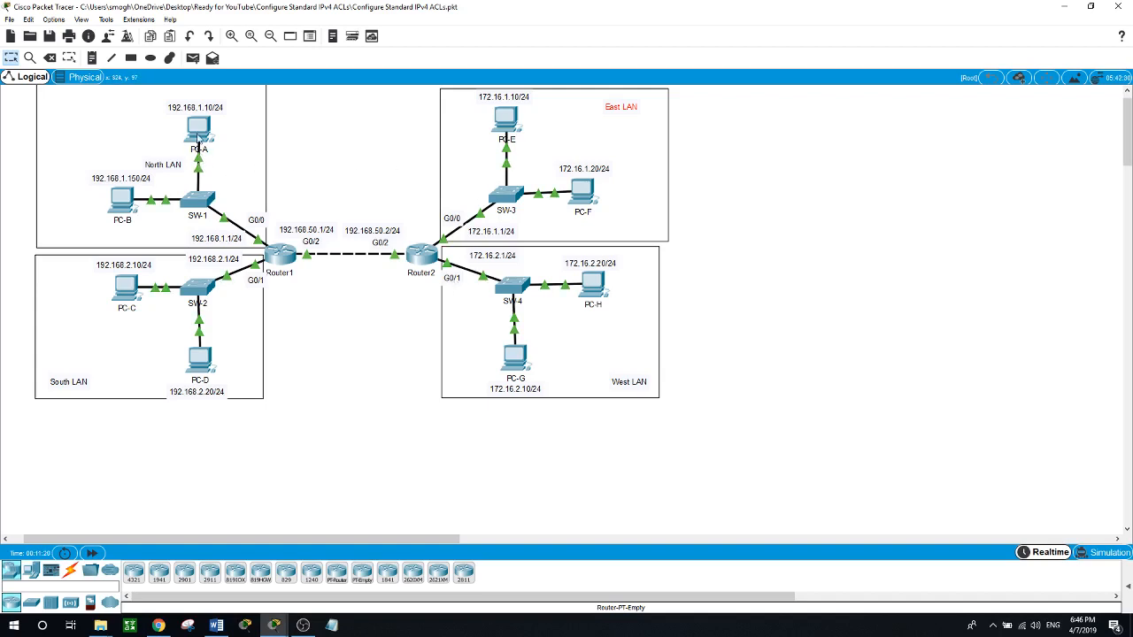
left_click_drag(166, 164, 69, 98)
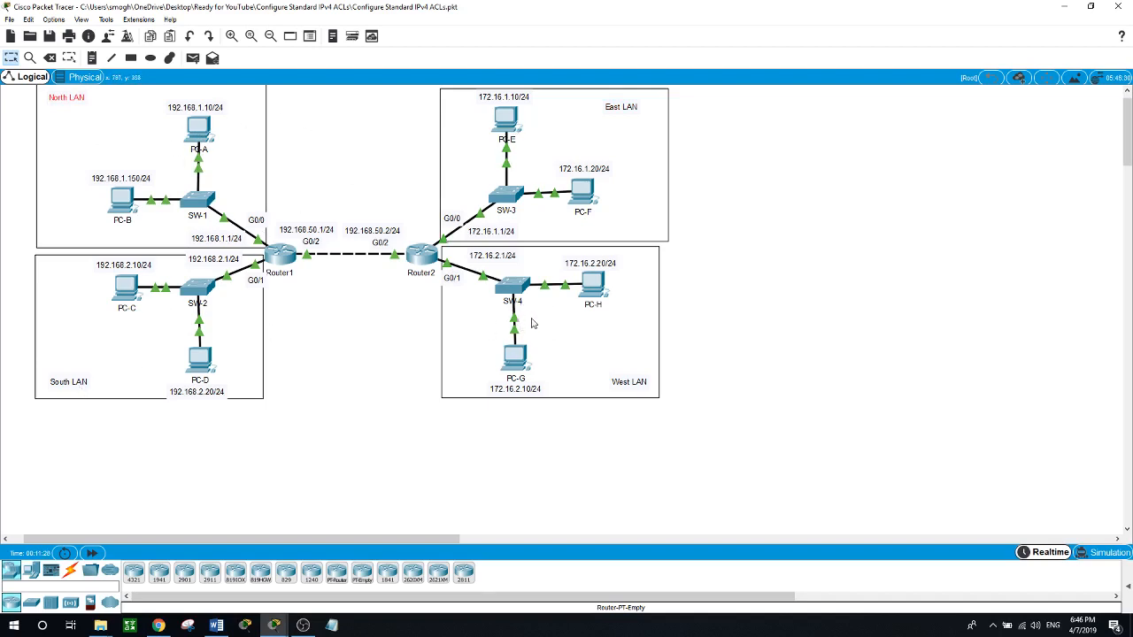
Apply access list 10 to Router2's interface g0/1 in the outbound direction.
left_click(430, 262)
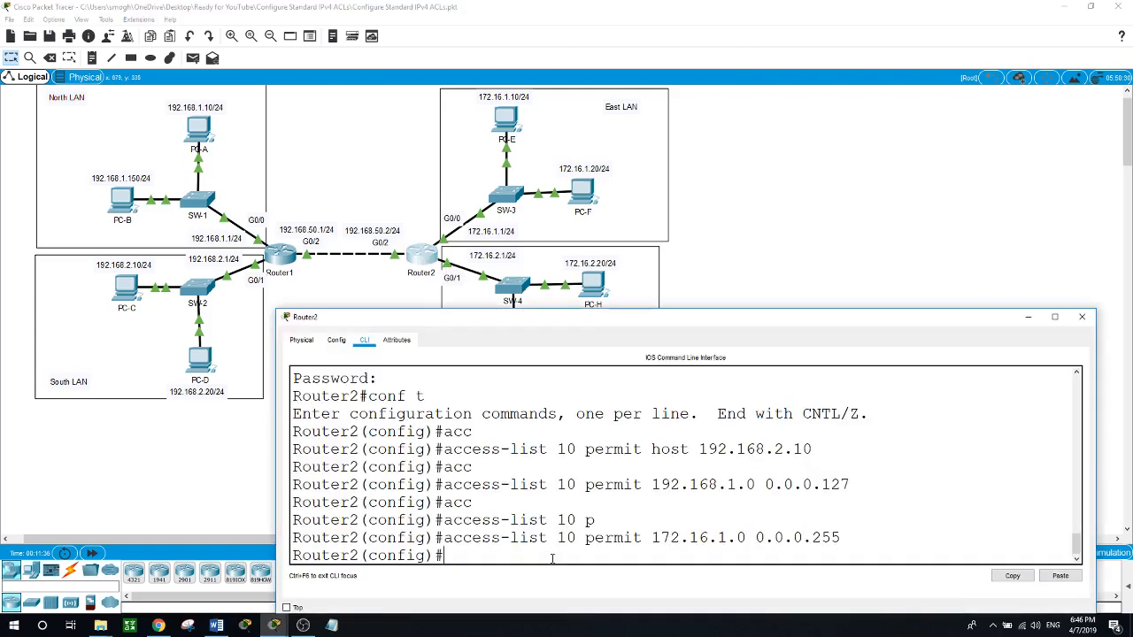
type("int g0/1")
key("Return")
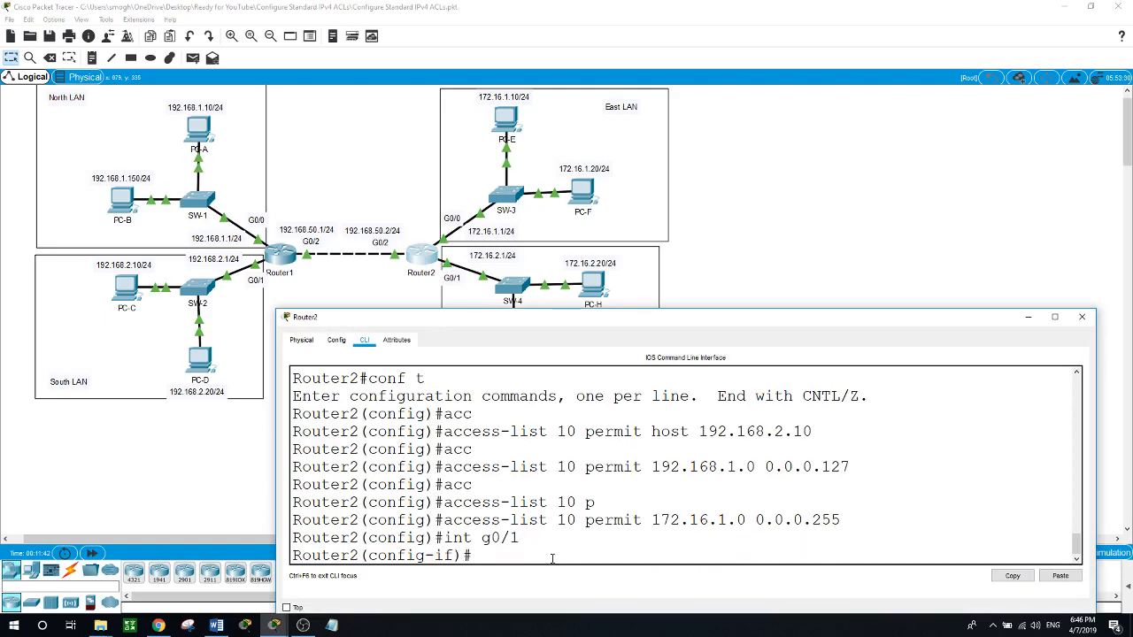
type("ip ac")
type("c")
key("Tab")
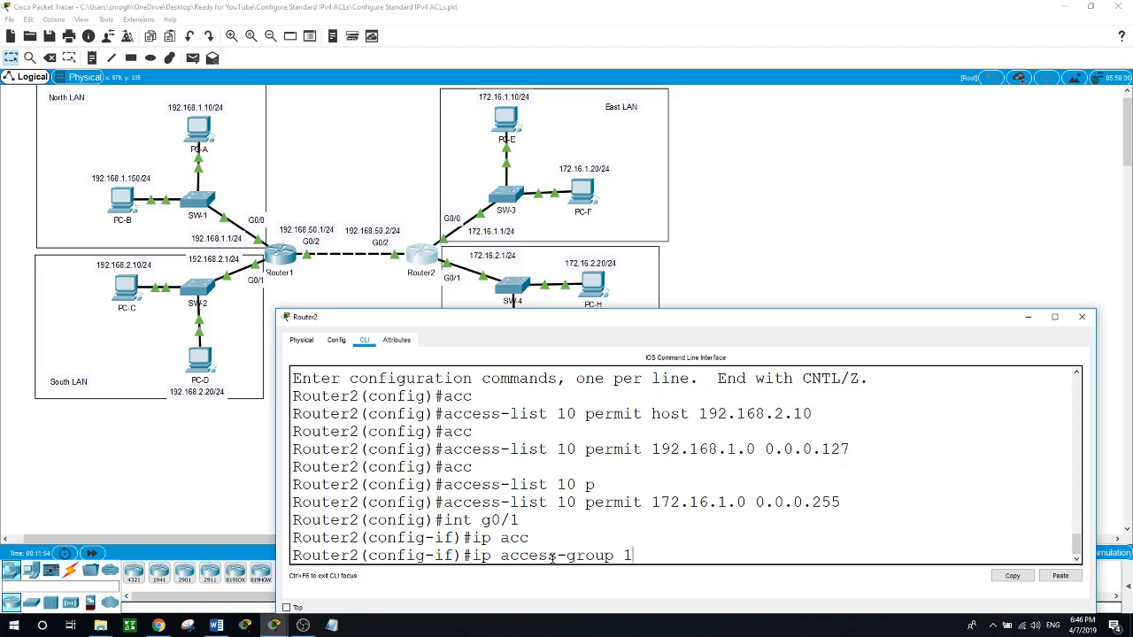
type("0")
type("?")
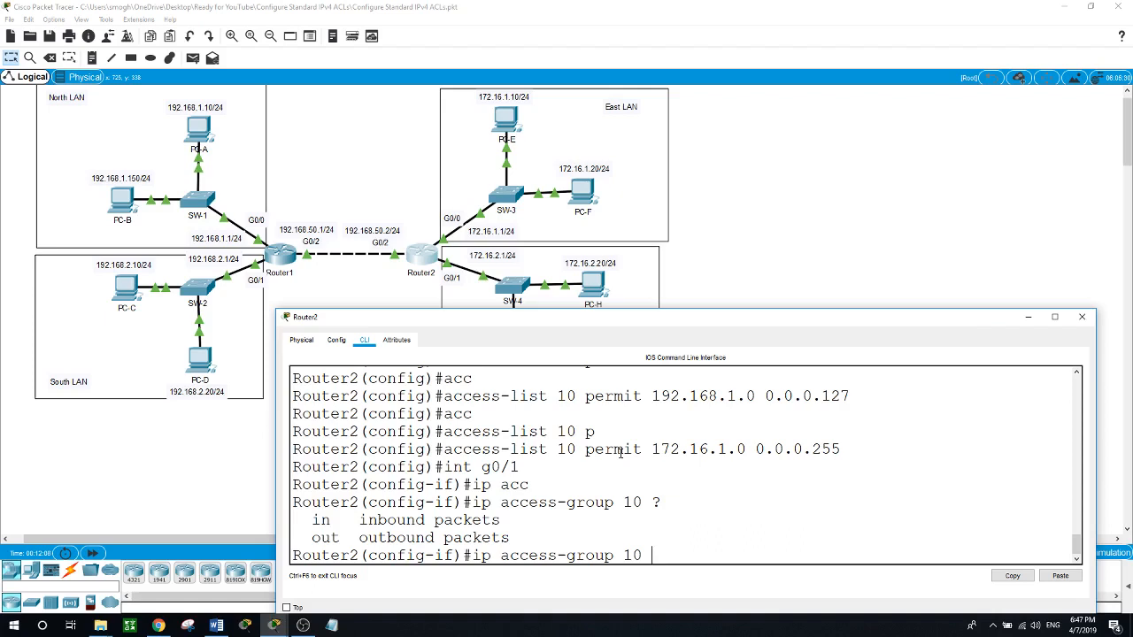
type("out")
key("Return")
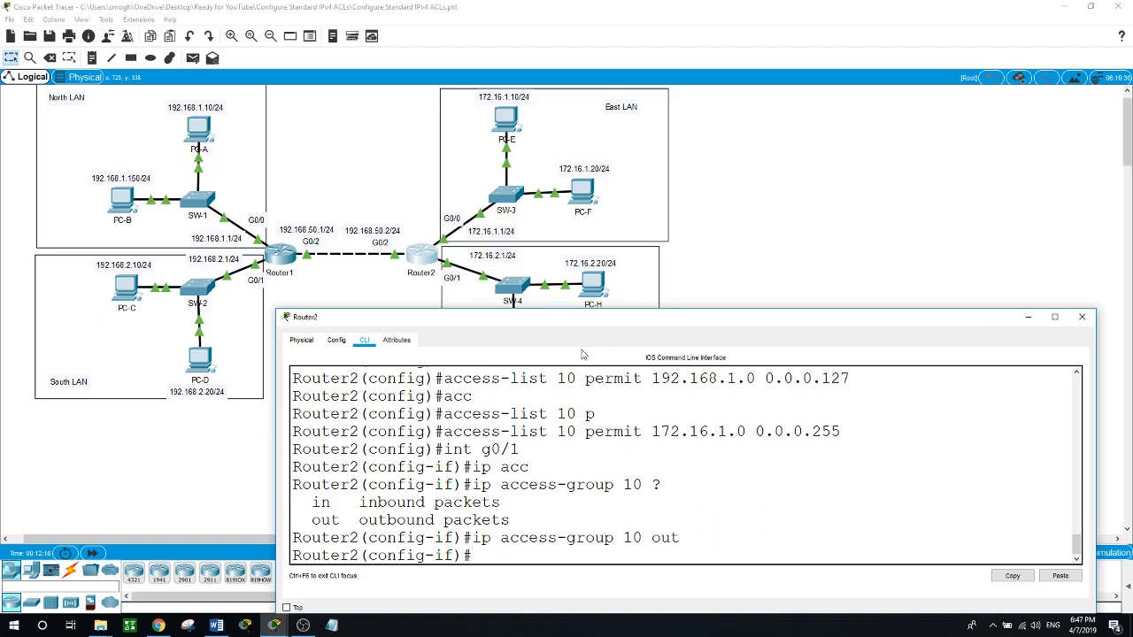
Test connectivity from PC-A in the North LAN by pinging 172.16.2.10 twice.
left_click(811, 241)
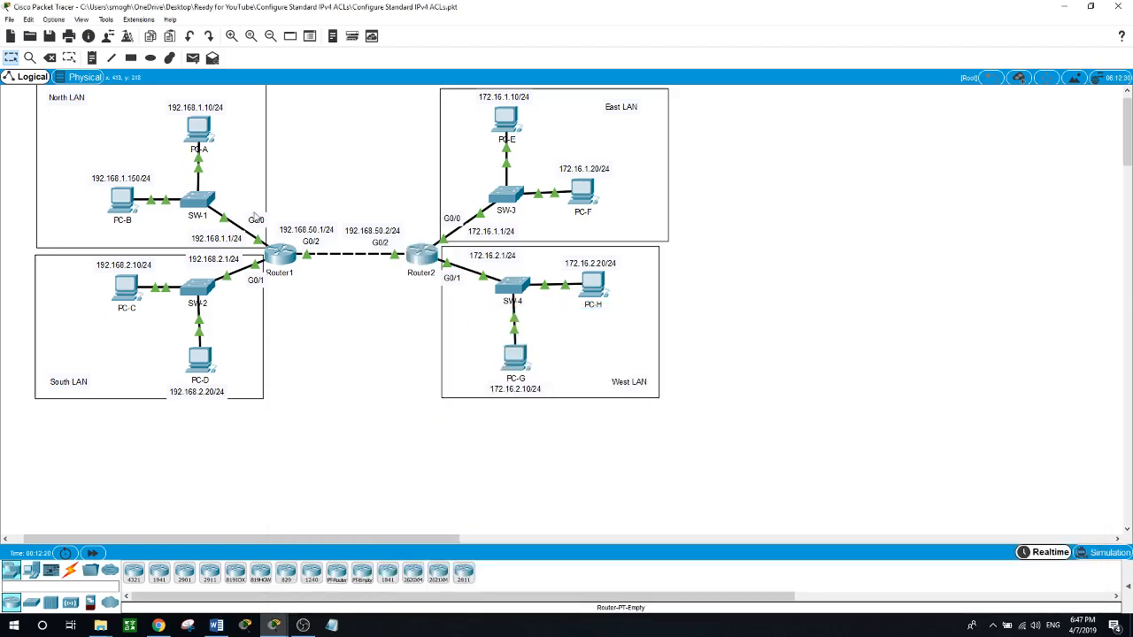
left_click(200, 130)
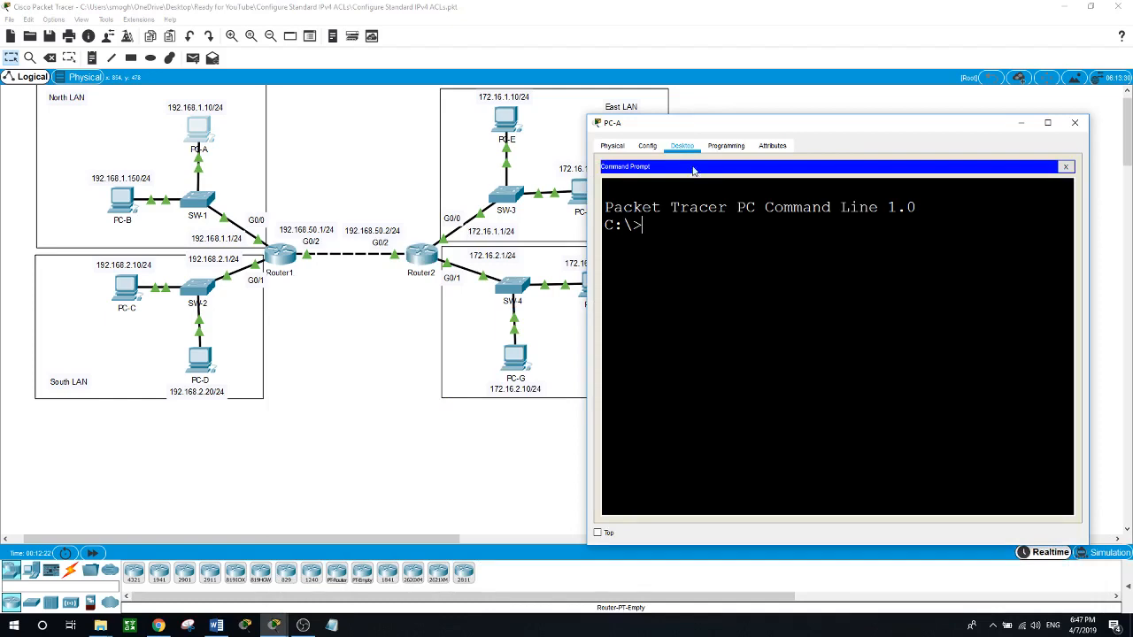
left_click_drag(652, 127, 705, 136)
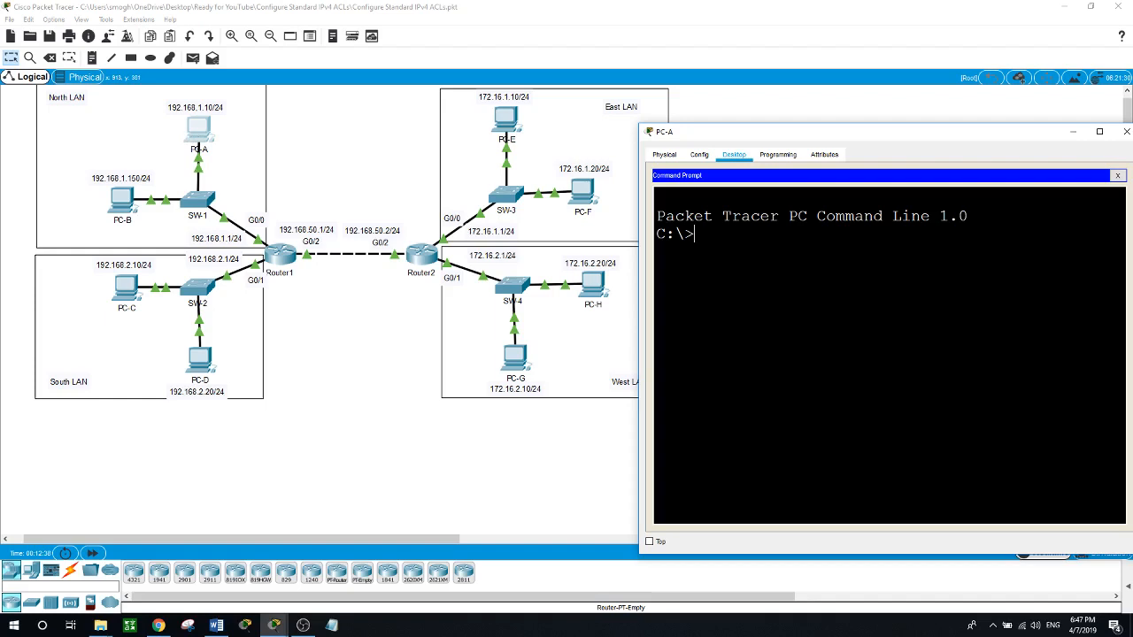
type("ping 172.1.6.")
key("BackSpace")
key("BackSpace")
type("2.10")
key("Return")
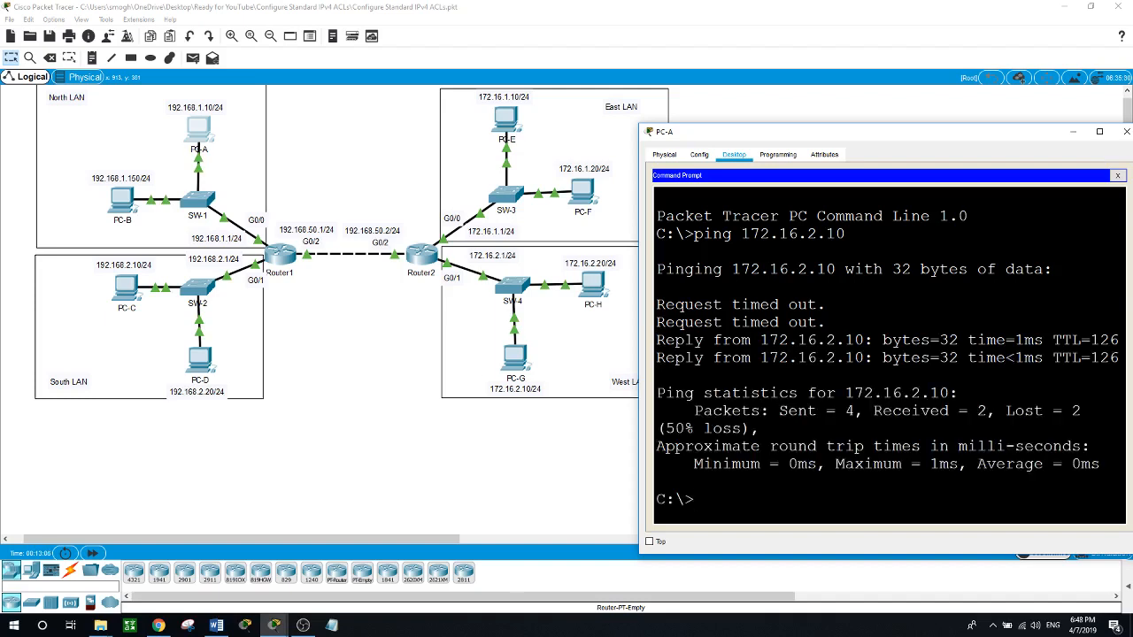
key("Up")
key("Return")
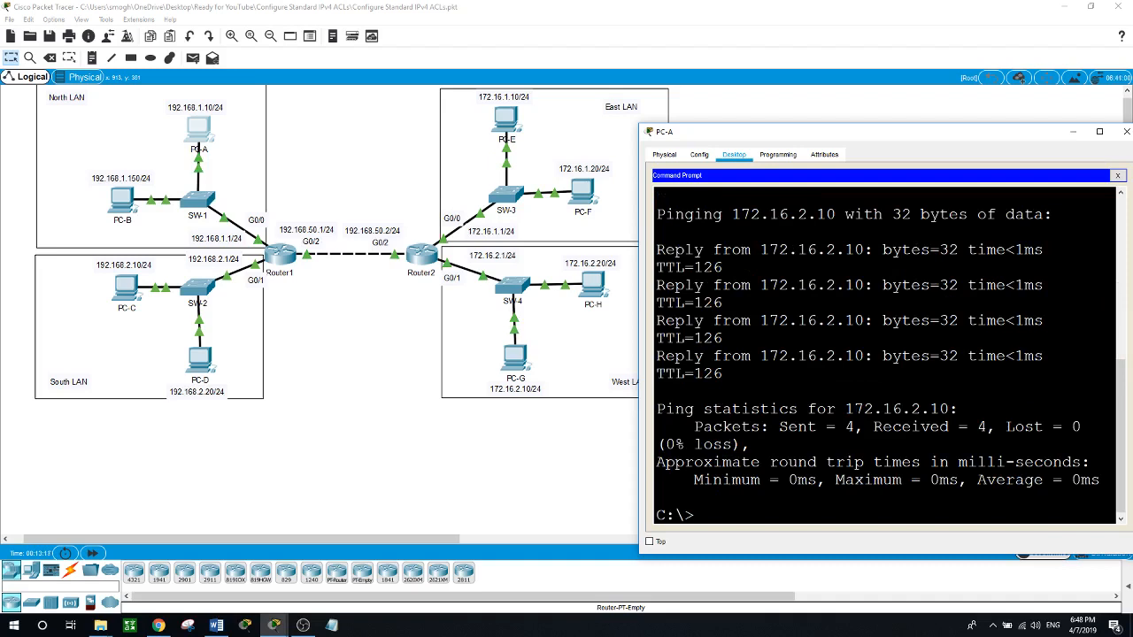
Ping 172.16.2.10 from PC-B in the North LAN.
left_click(124, 203)
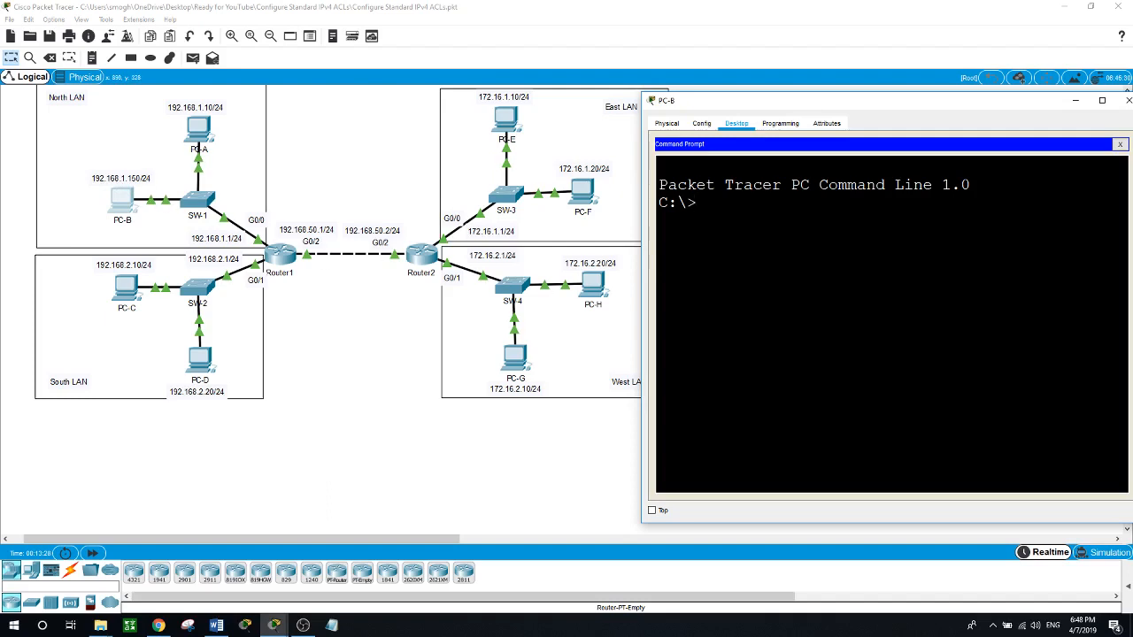
type("ping 172.16.2.10")
key("Return")
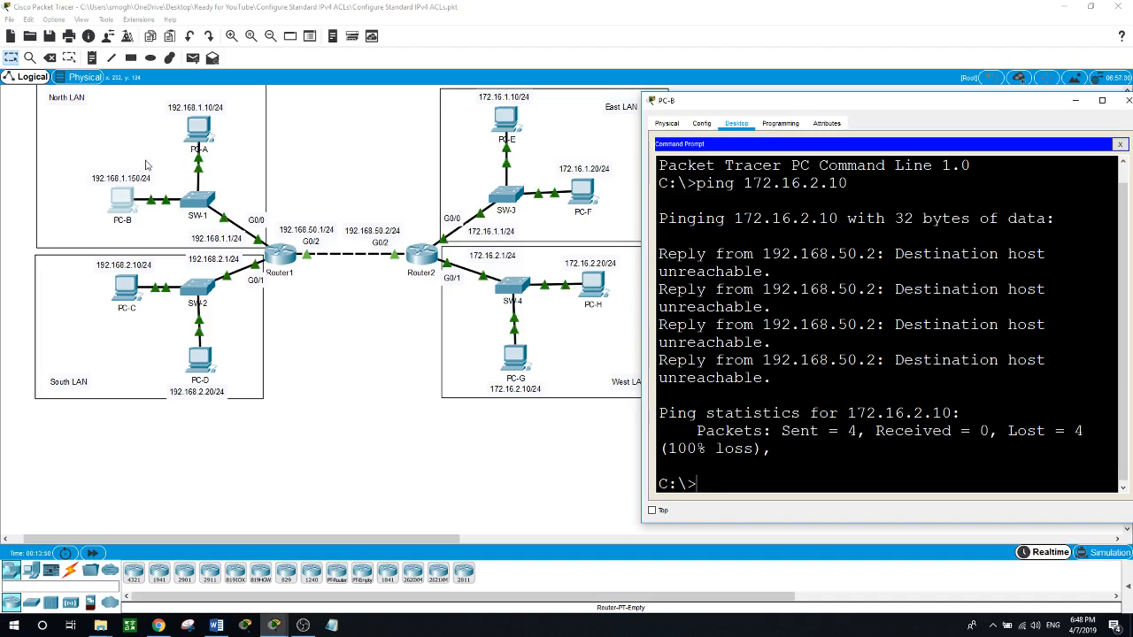
Move the South LAN label into the empty area of its box, below PC-C and beside PC-D.
left_click(150, 335)
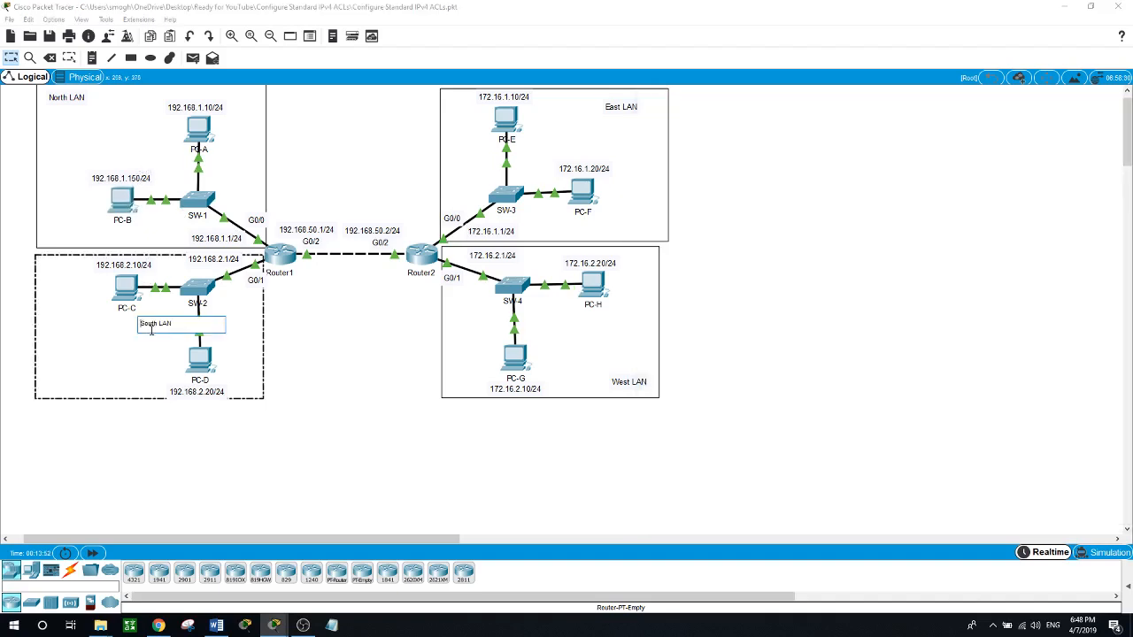
left_click(127, 289)
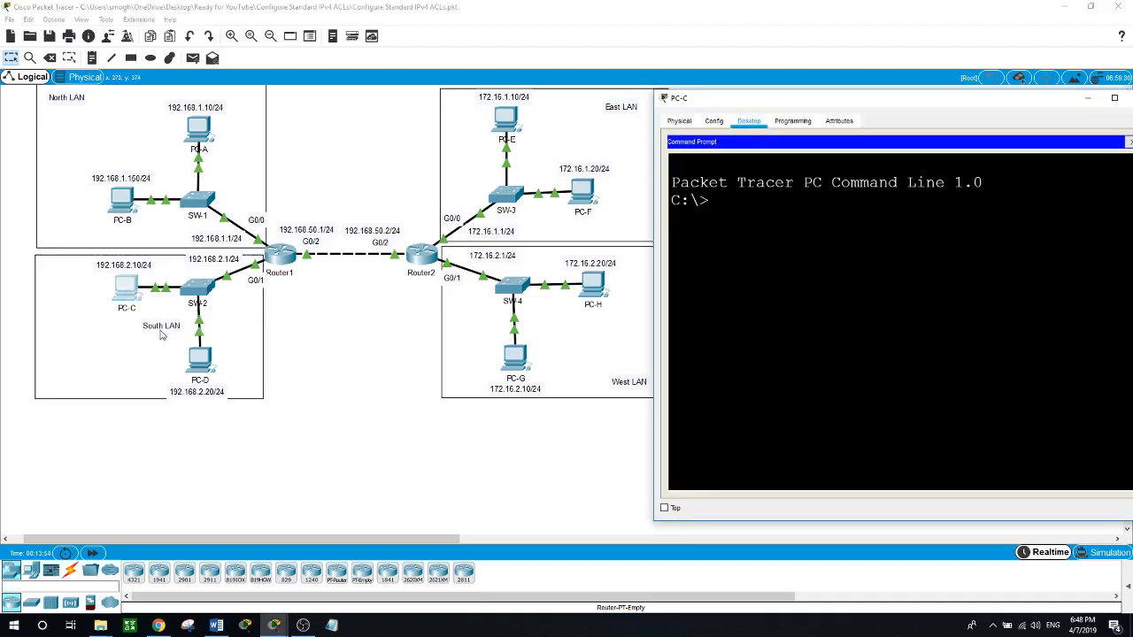
left_click_drag(161, 332, 87, 367)
Ping 172.16.2.20 from PC-C in the South LAN.
left_click(127, 288)
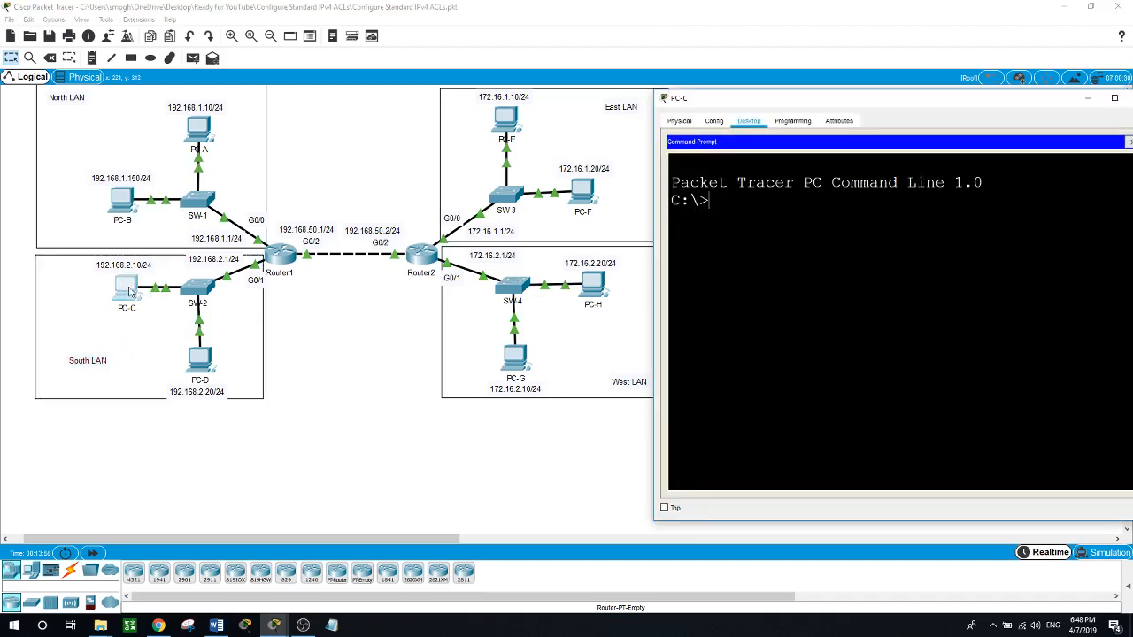
type("ping 172.16.2.20")
key("Return")
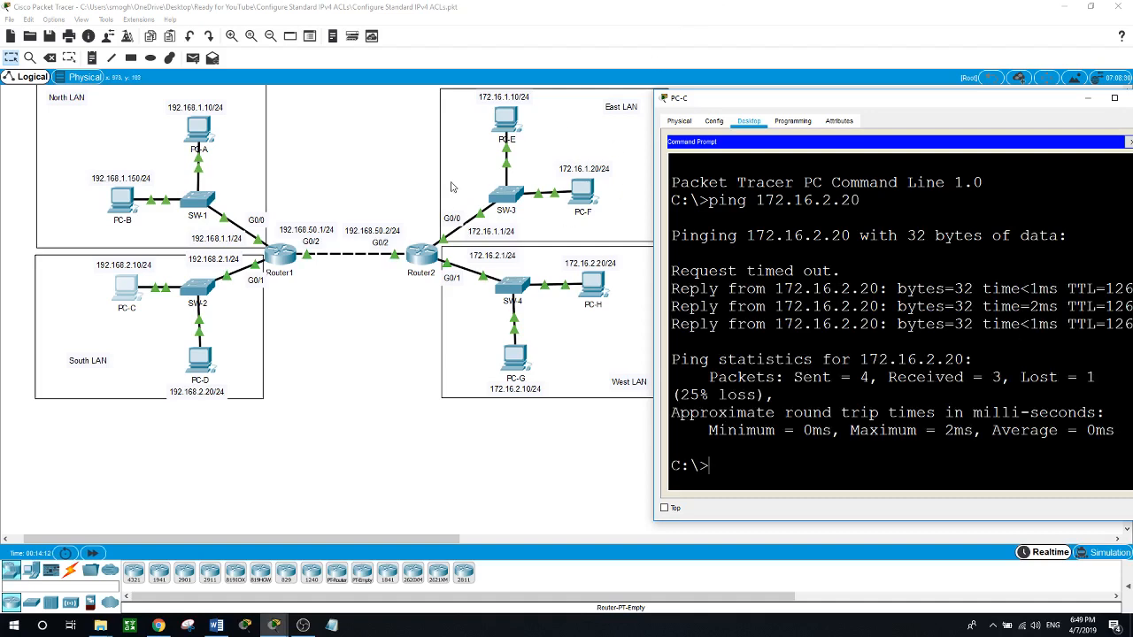
Ping 172.16.2.10 from PC-E in the East LAN.
left_click(373, 132)
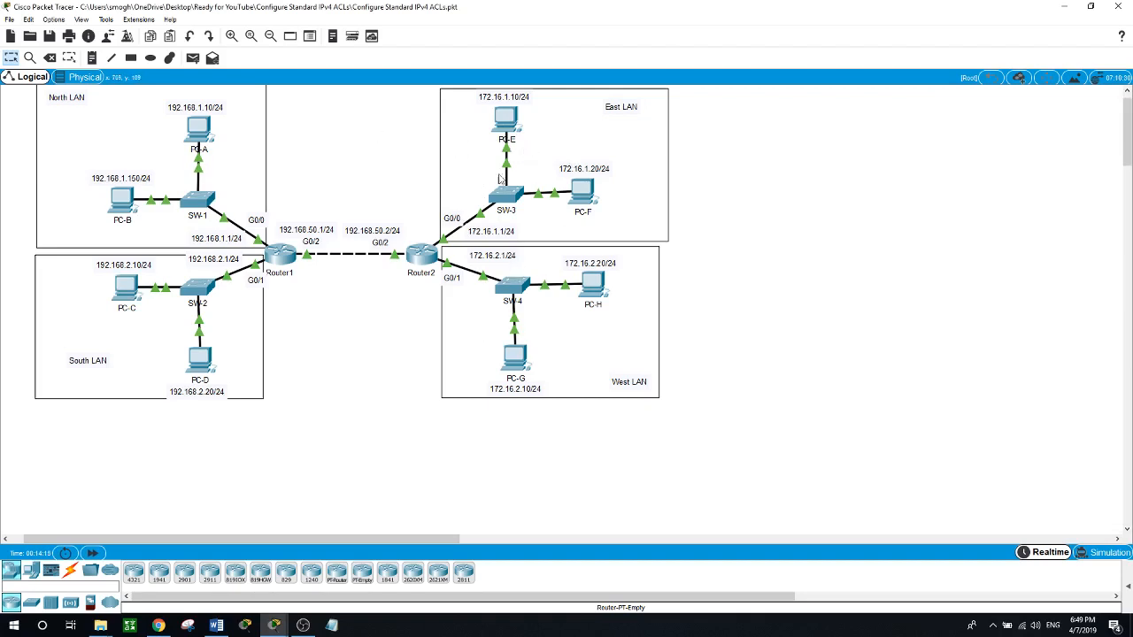
left_click(502, 126)
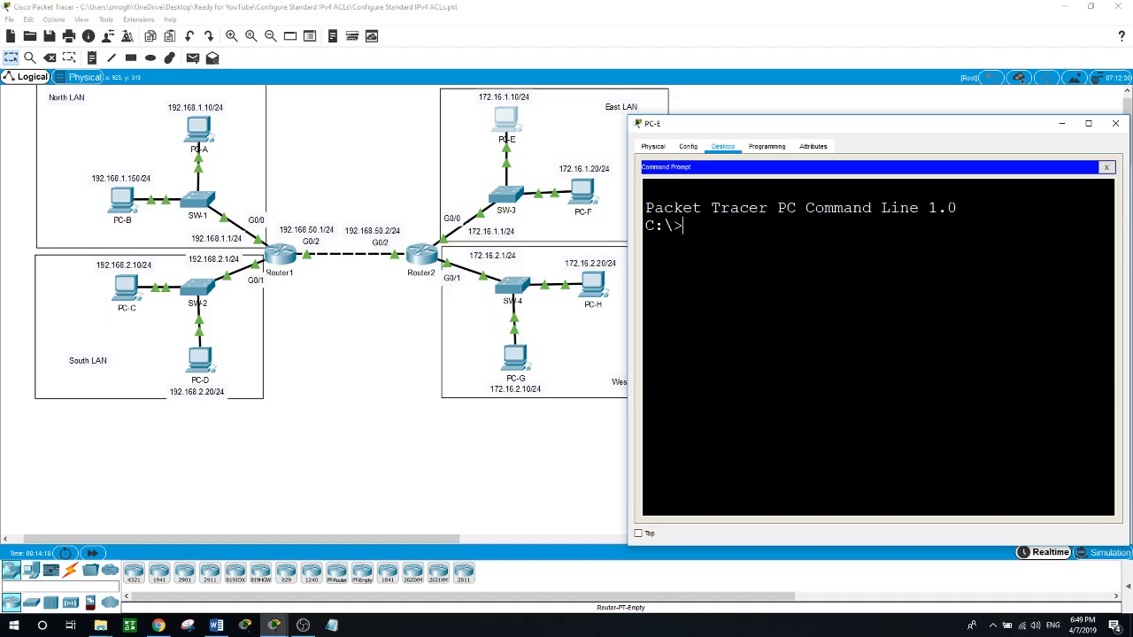
type("ping 172.16.2.10")
key("Return")
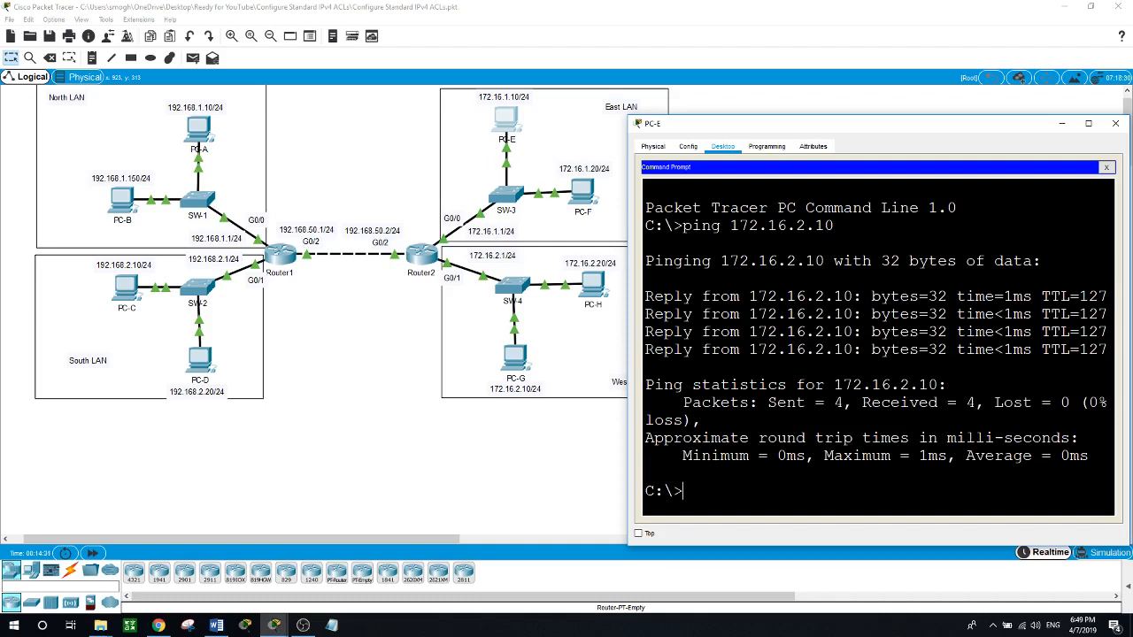
Ping 172.16.2.20 from PC-F in the East LAN.
left_click(580, 191)
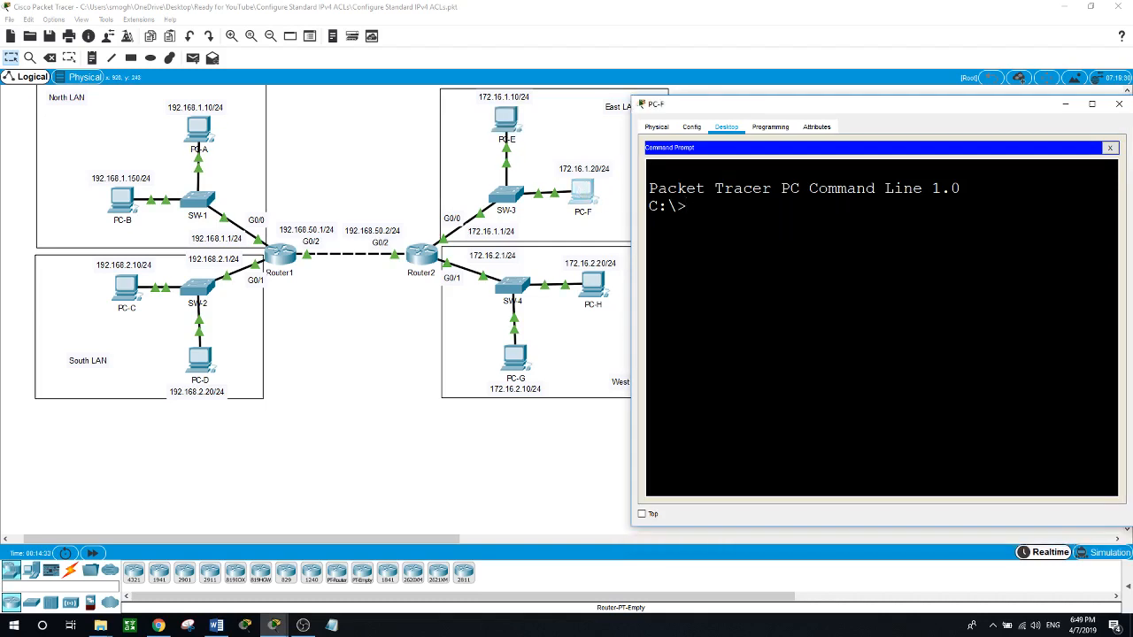
type("ping 17")
type("16.2.20")
key("Return")
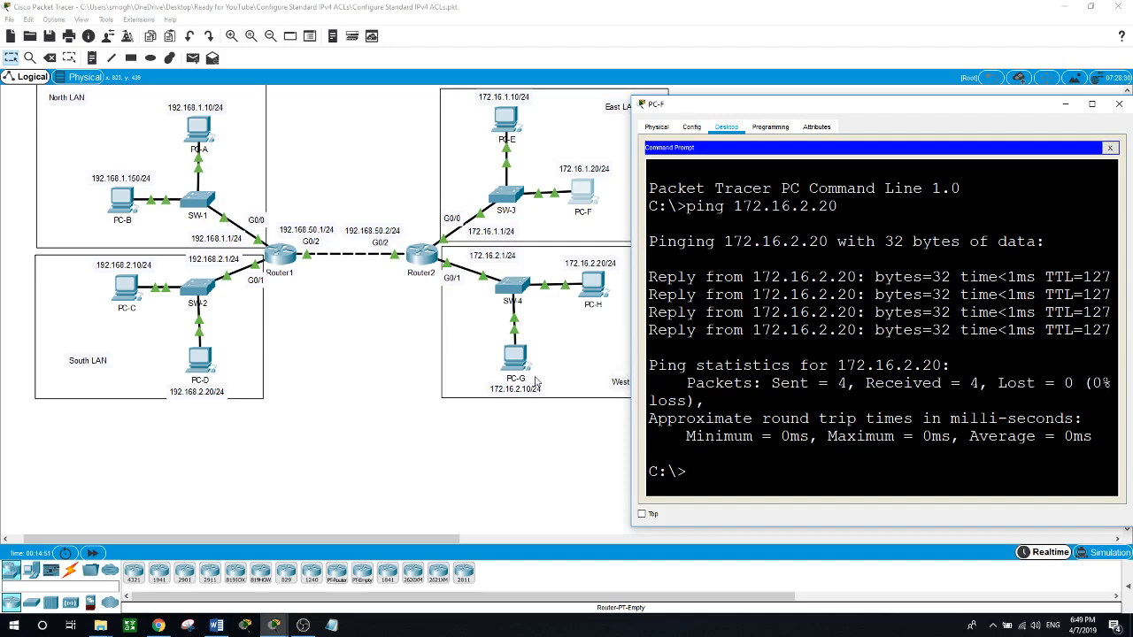
Return Router2 to global configuration mode and create access list 20 with an entry permitting host 192.168.1.10.
left_click(440, 459)
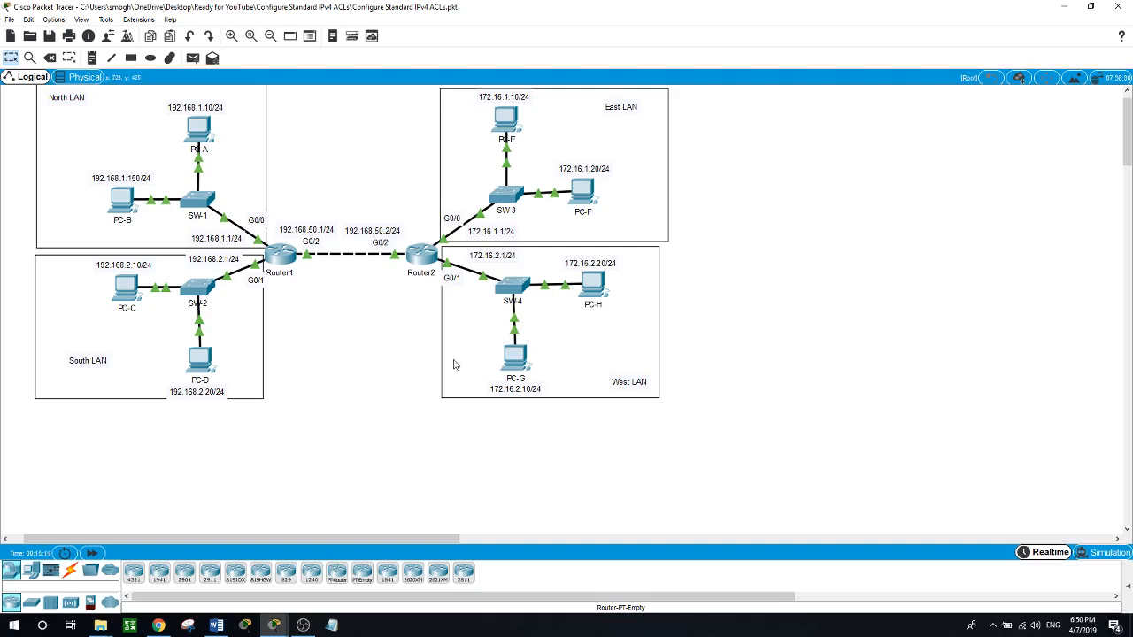
left_click(421, 264)
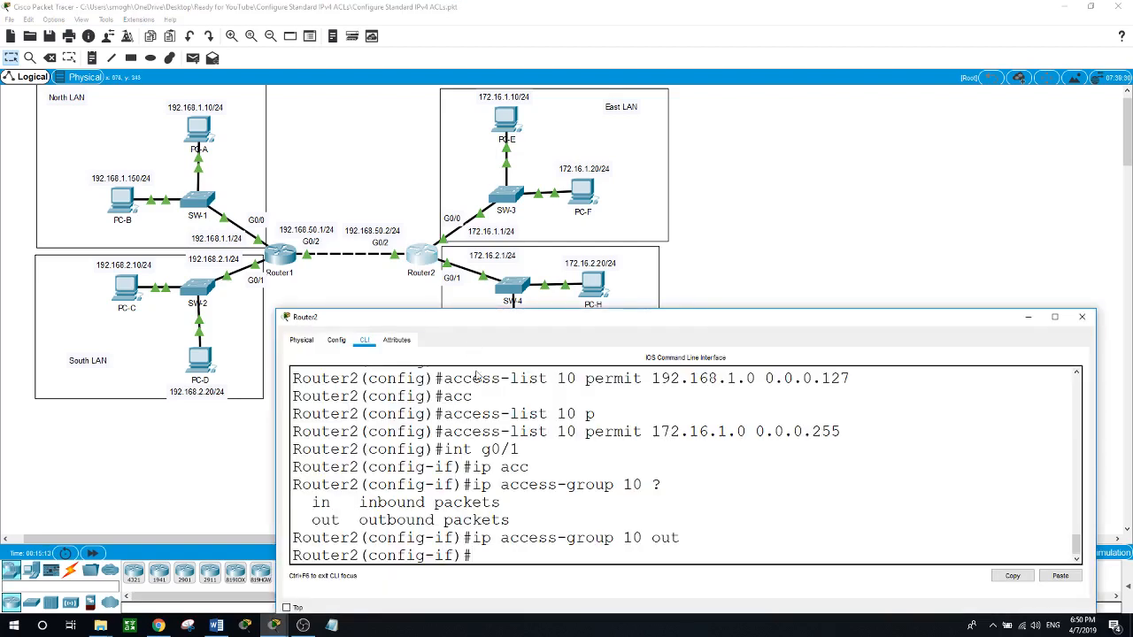
type("exit")
key("Return")
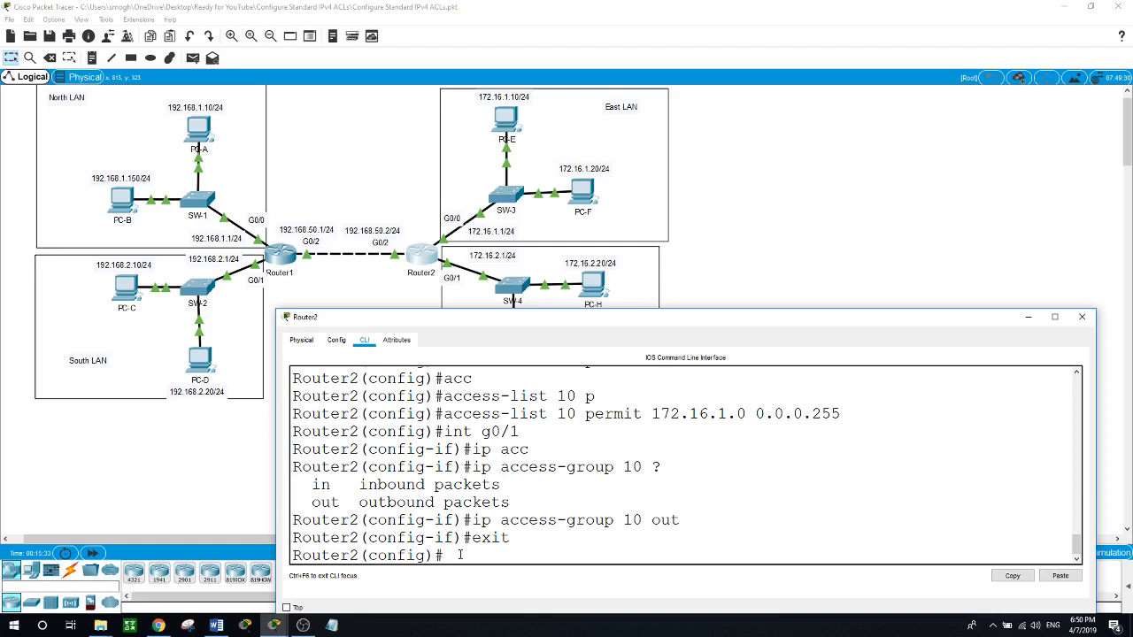
type("acc")
key("Tab")
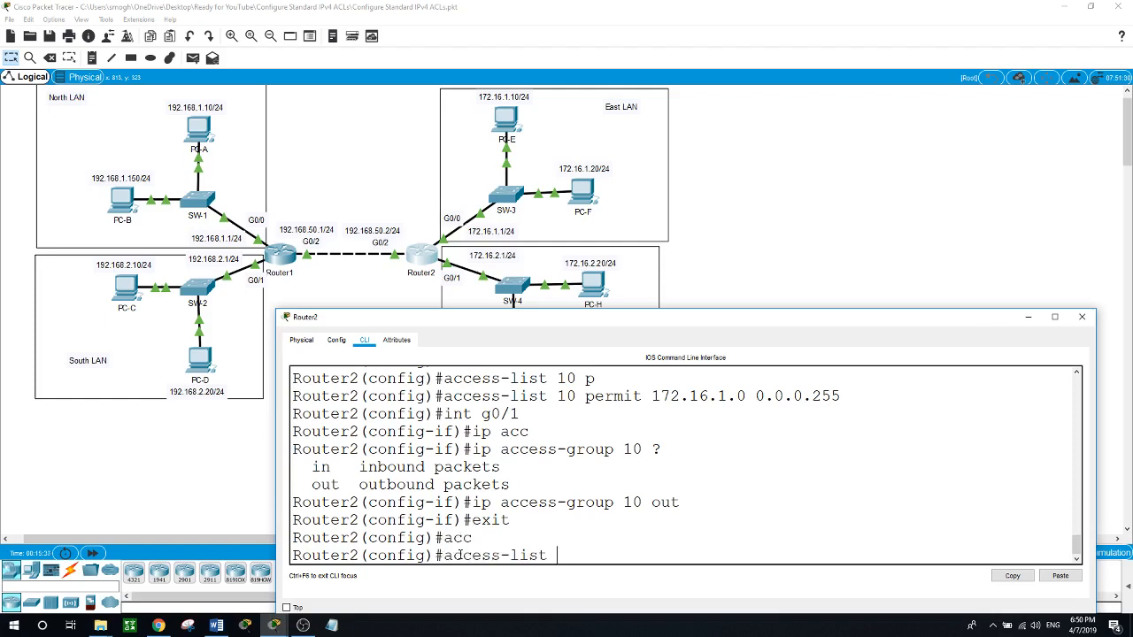
type("20 permi")
key("Tab")
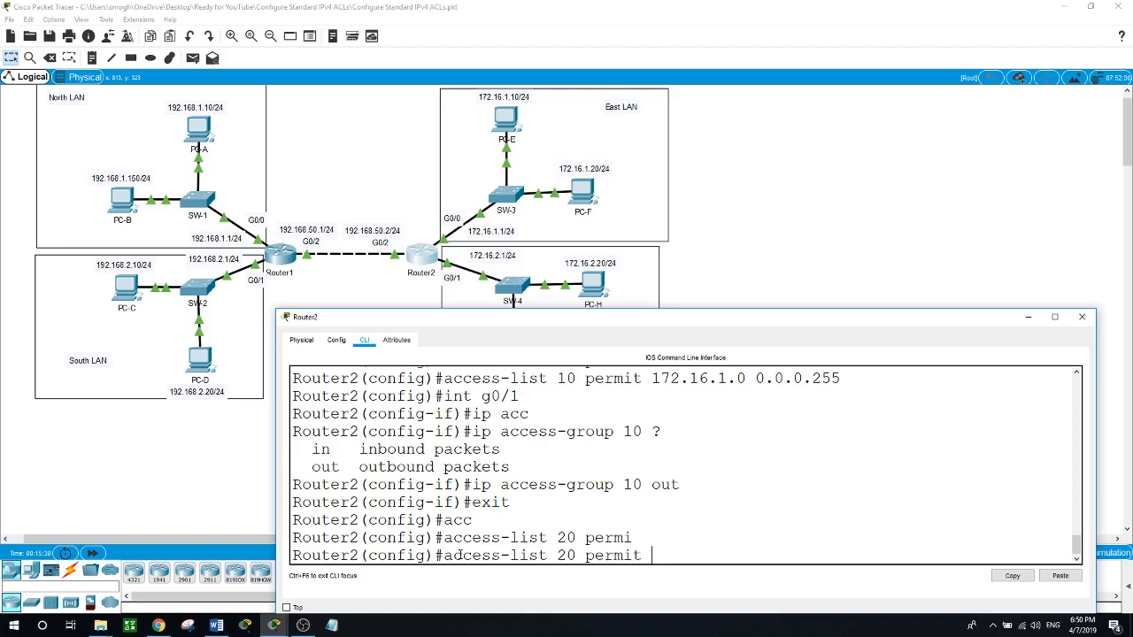
type("host 192.168.1.10")
key("Return")
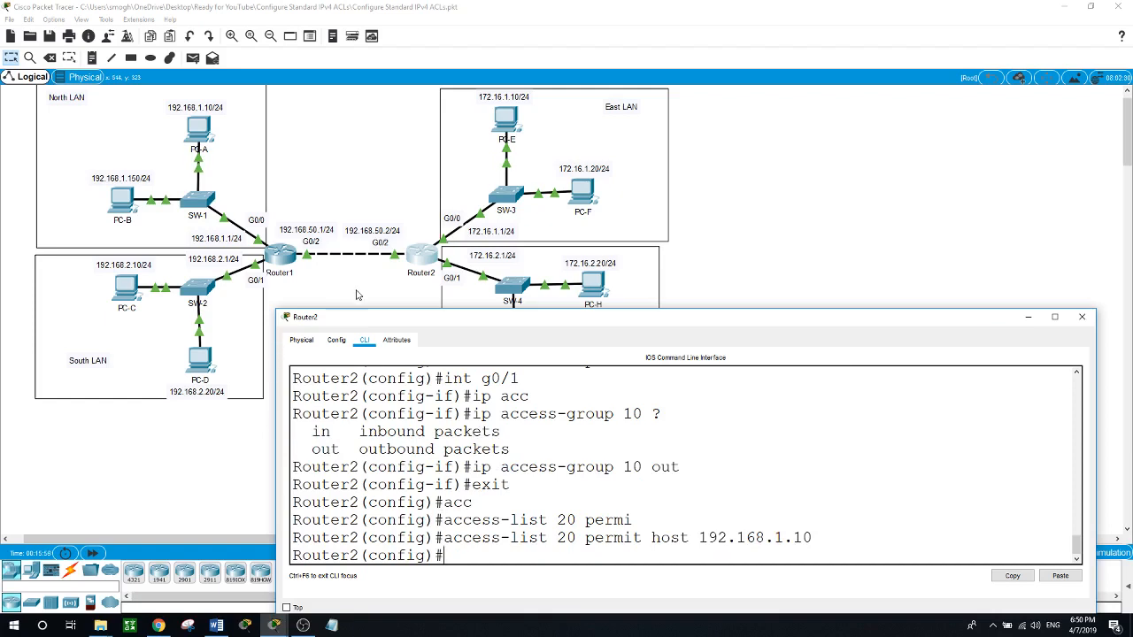
Add an entry to Router2's access list 20 denying the North LAN network 192.168.1.0 with wildcard mask 0.0.0.255.
left_click(358, 292)
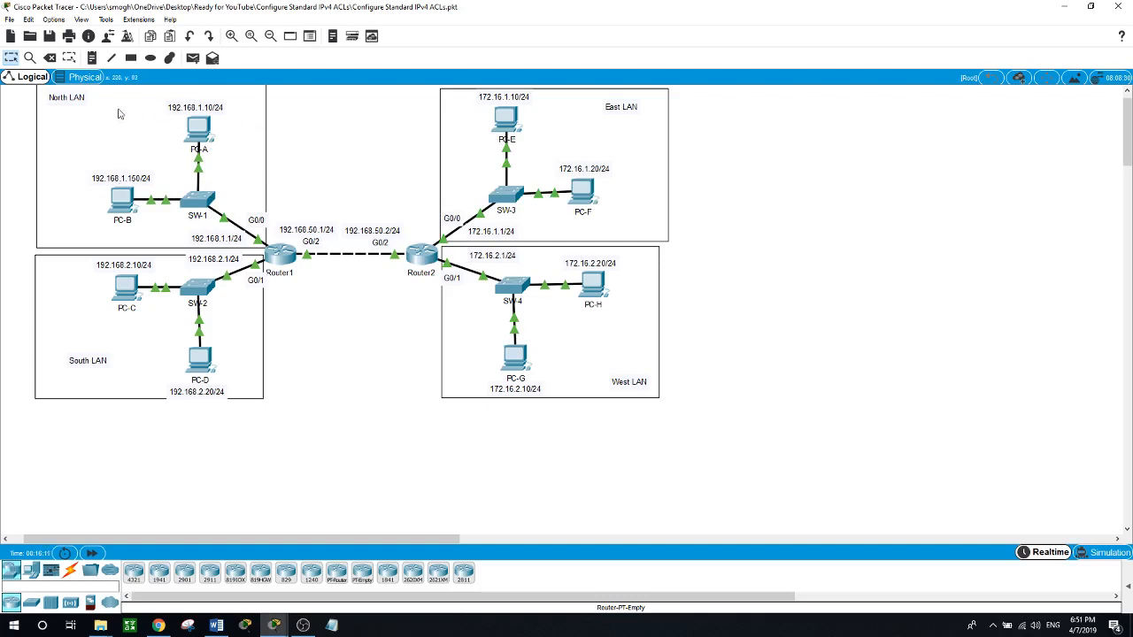
mouse_move(130, 207)
left_click(423, 256)
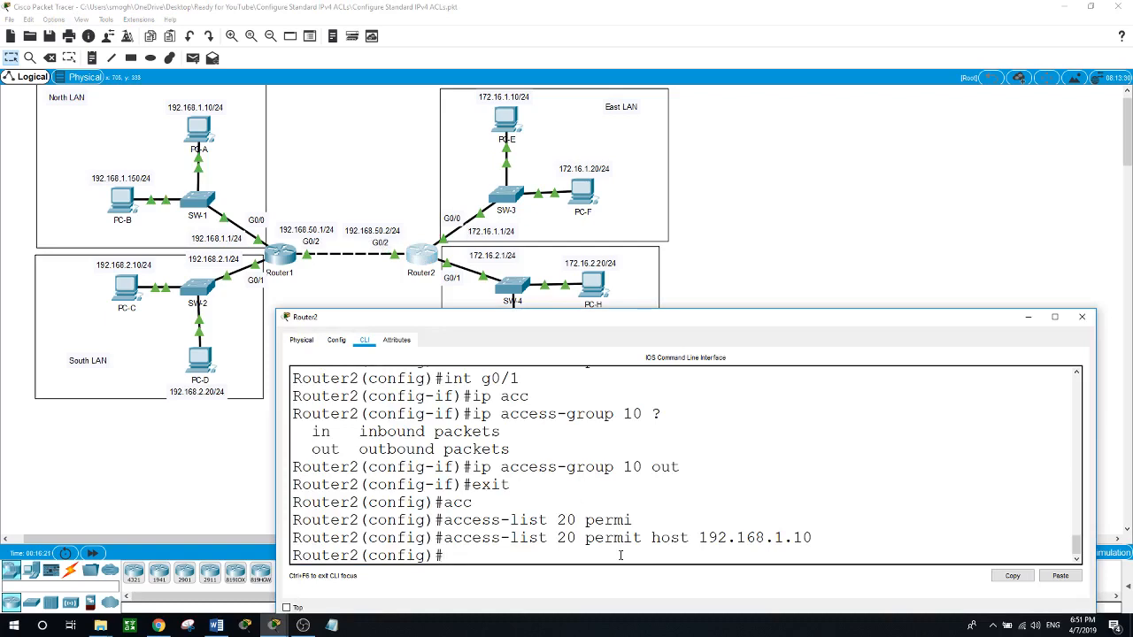
type("acc")
key("Tab")
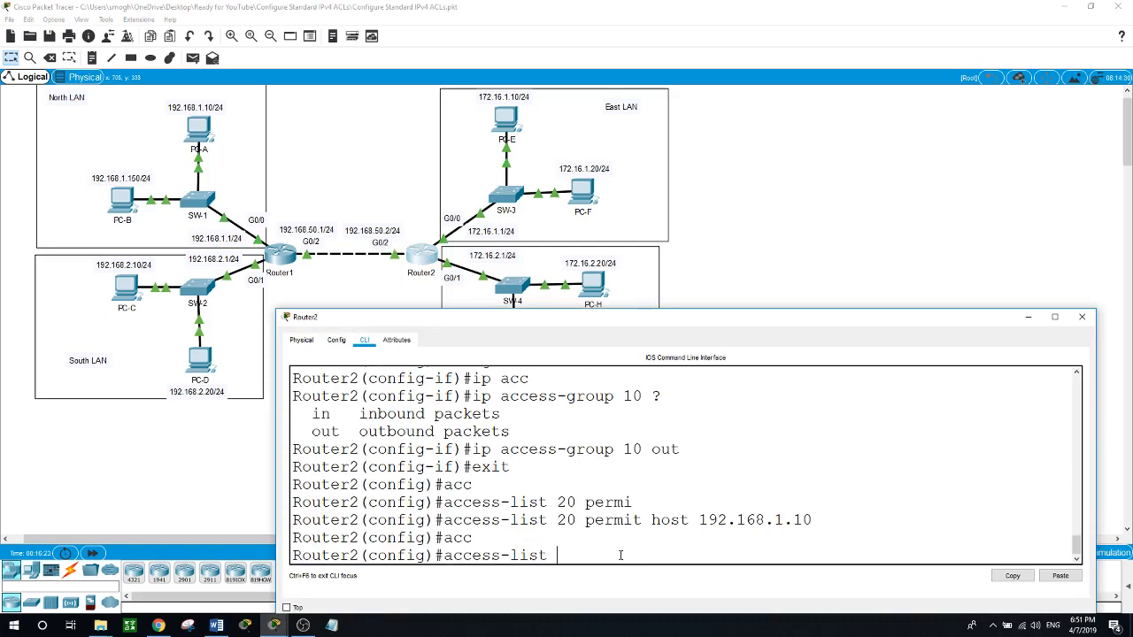
type("20 deny 192.168.1.0 0.0.0.255")
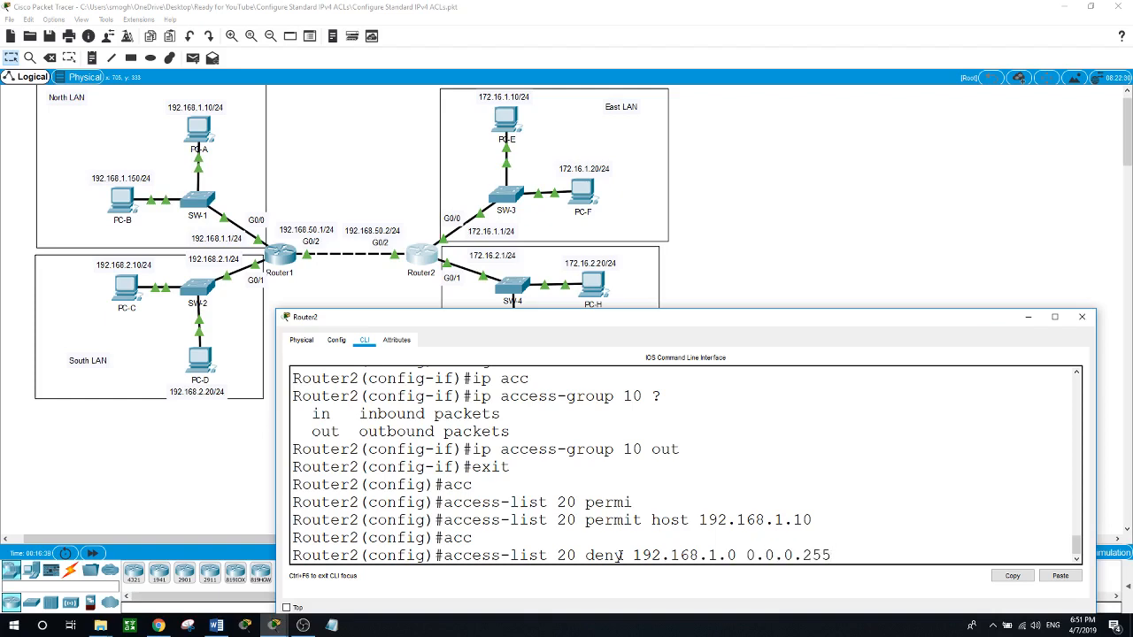
key("Return")
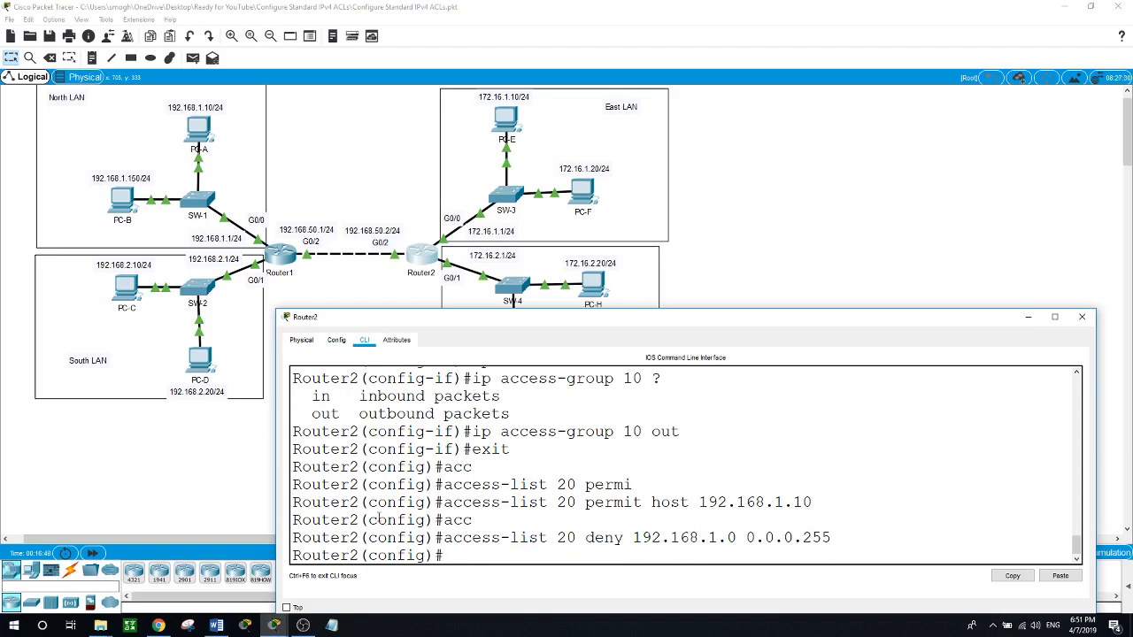
Add an entry to Router2's access list 20 permitting any other source.
left_click(206, 448)
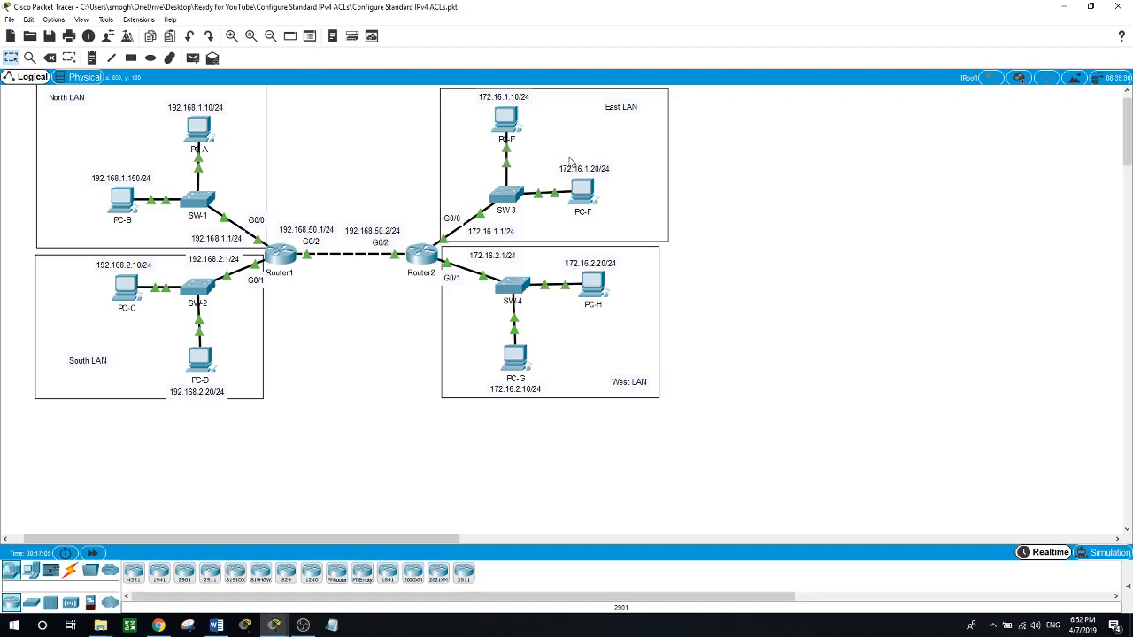
left_click(422, 256)
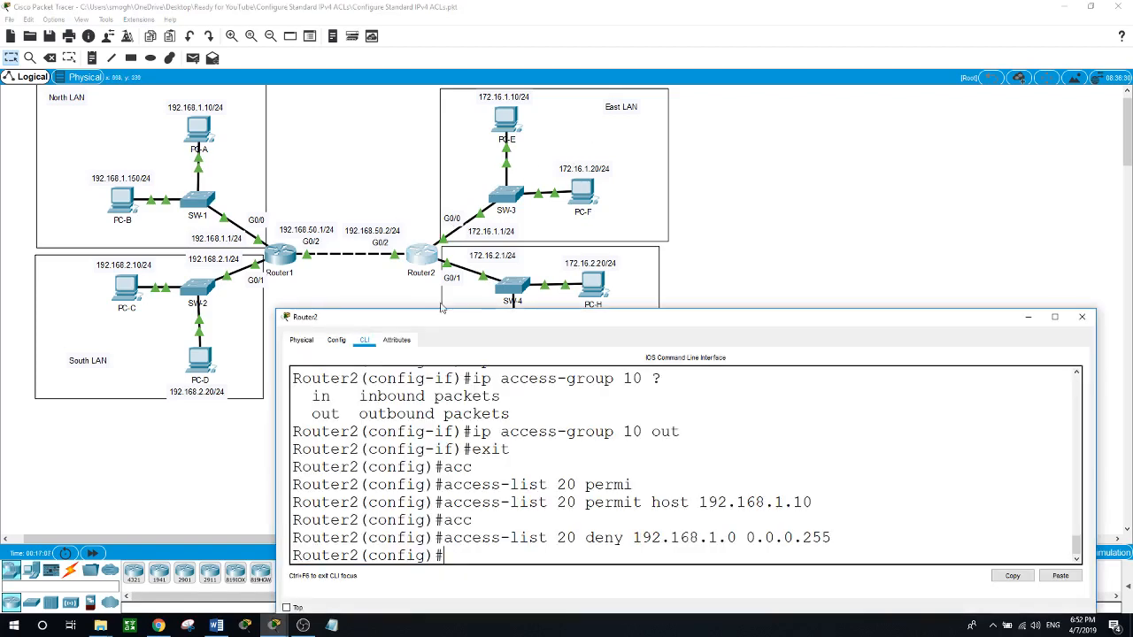
type("acc")
key("Tab")
type("20")
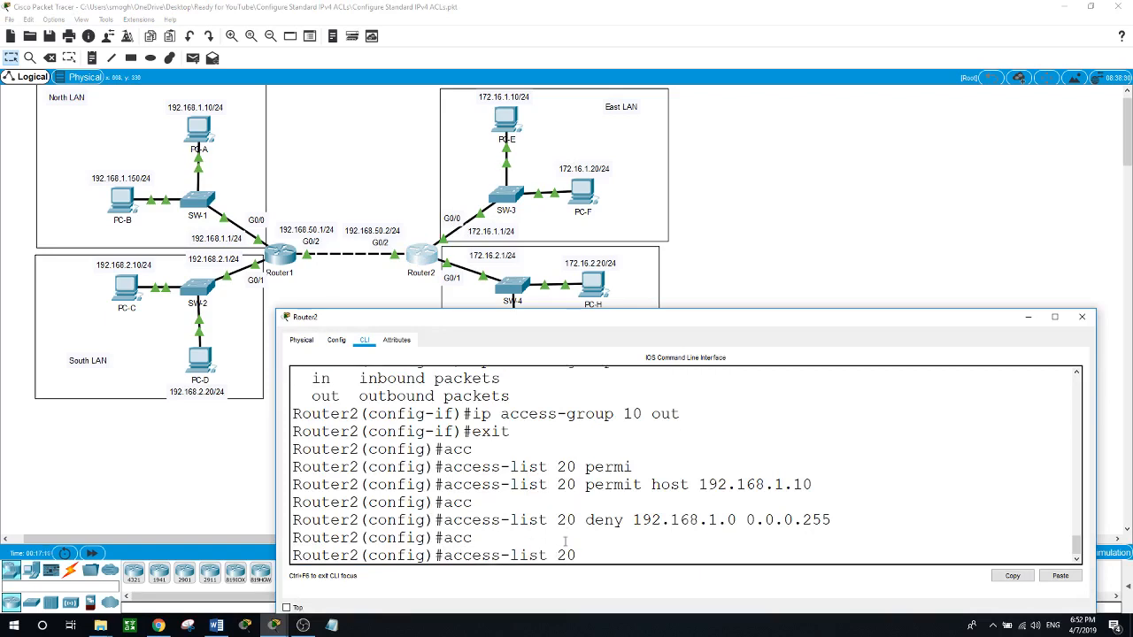
type(" permit any")
key("Return")
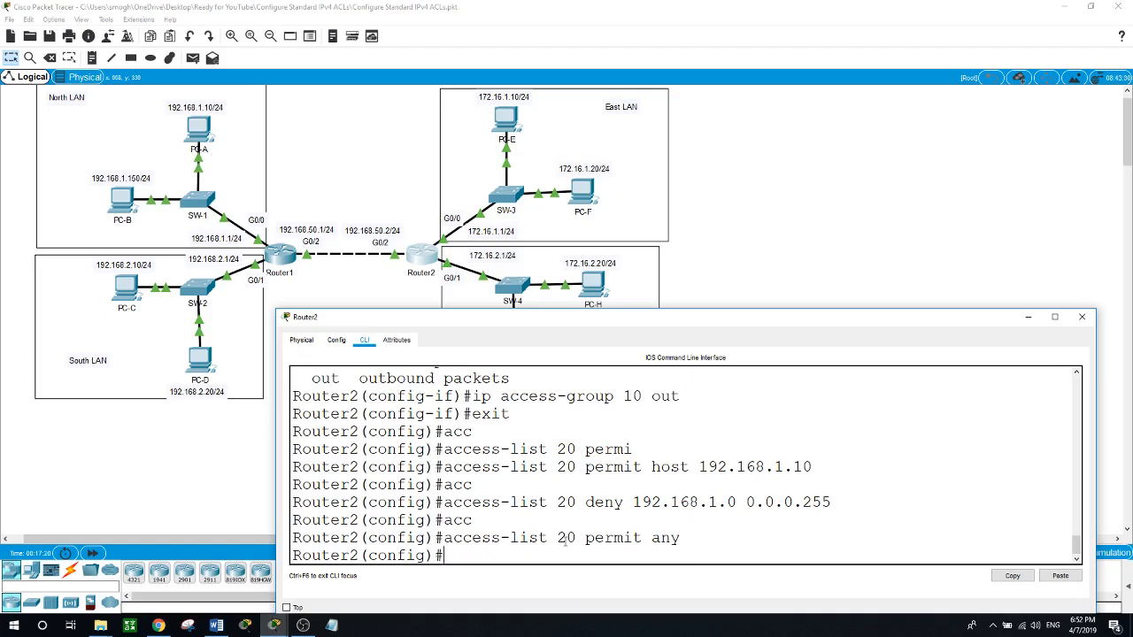
Apply access list 20 to outbound packets on Router2's interface g0/0.
left_click(817, 191)
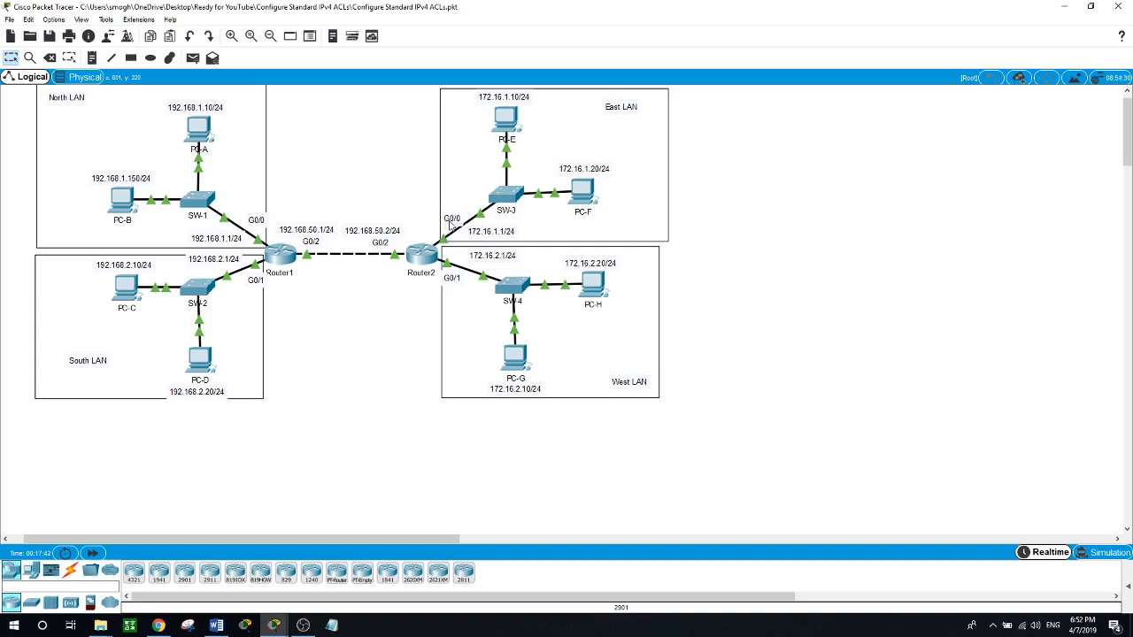
left_click(421, 259)
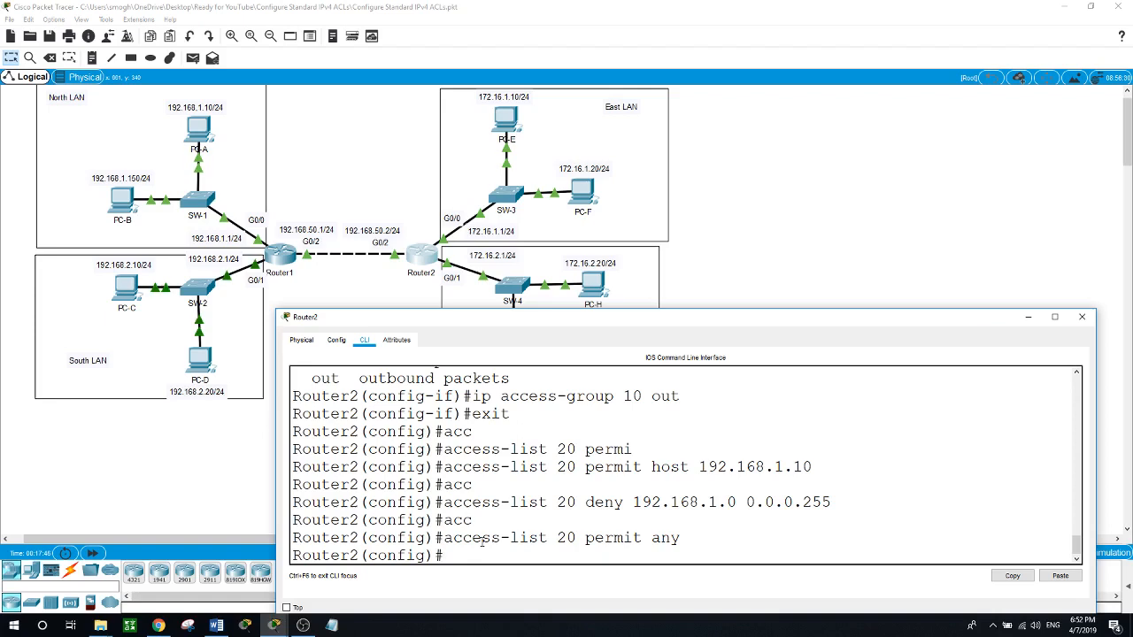
type("int g0/0")
key("Return")
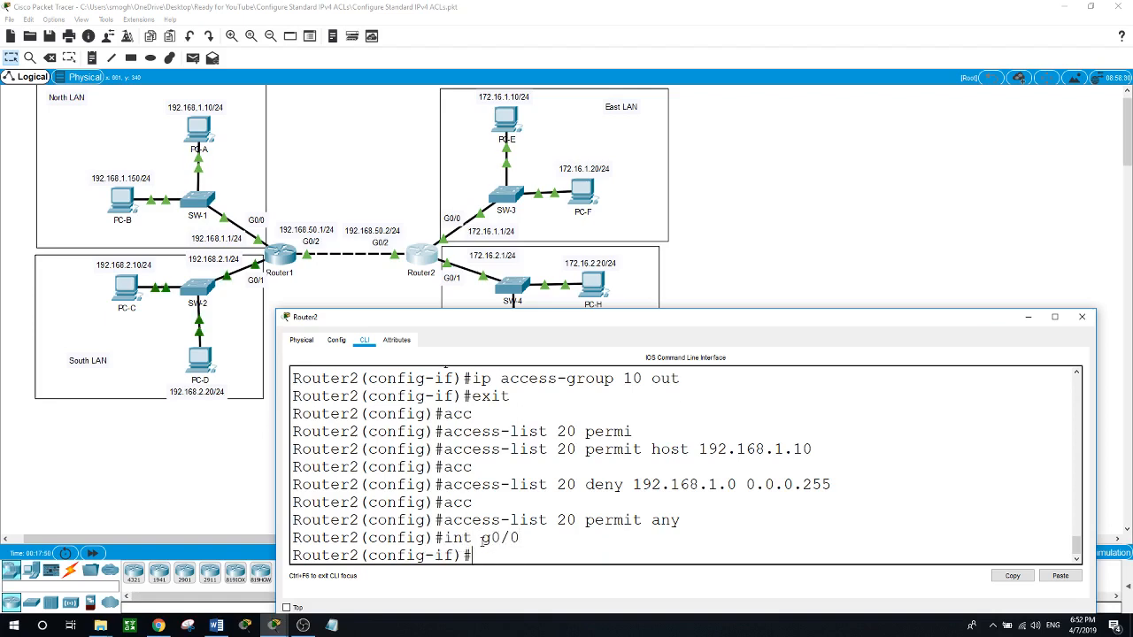
type("ip acc")
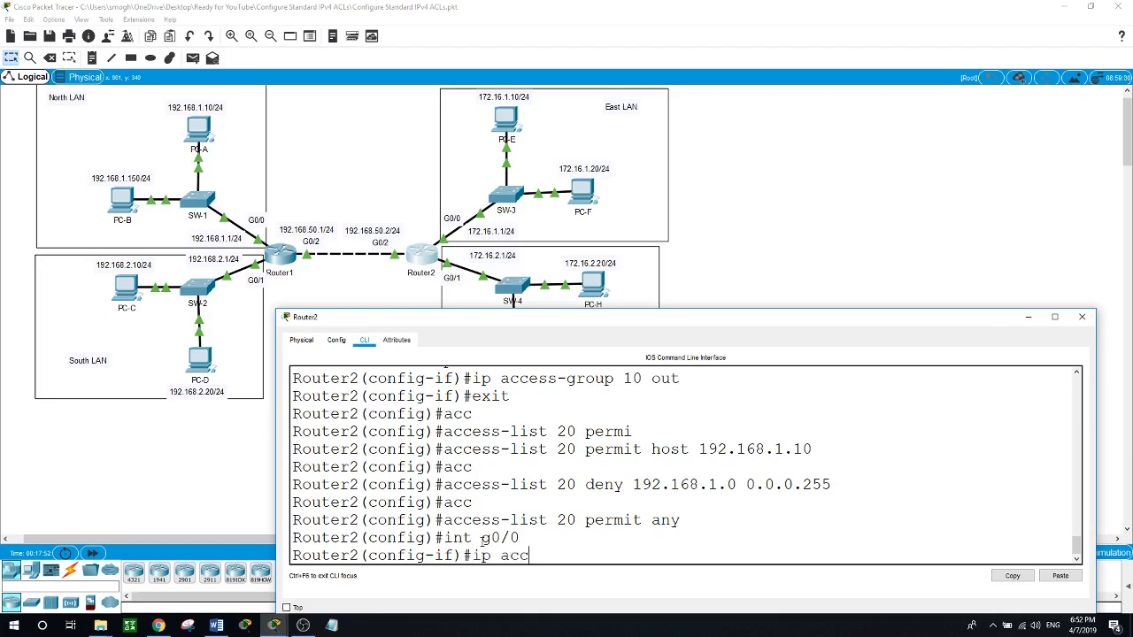
key("Tab")
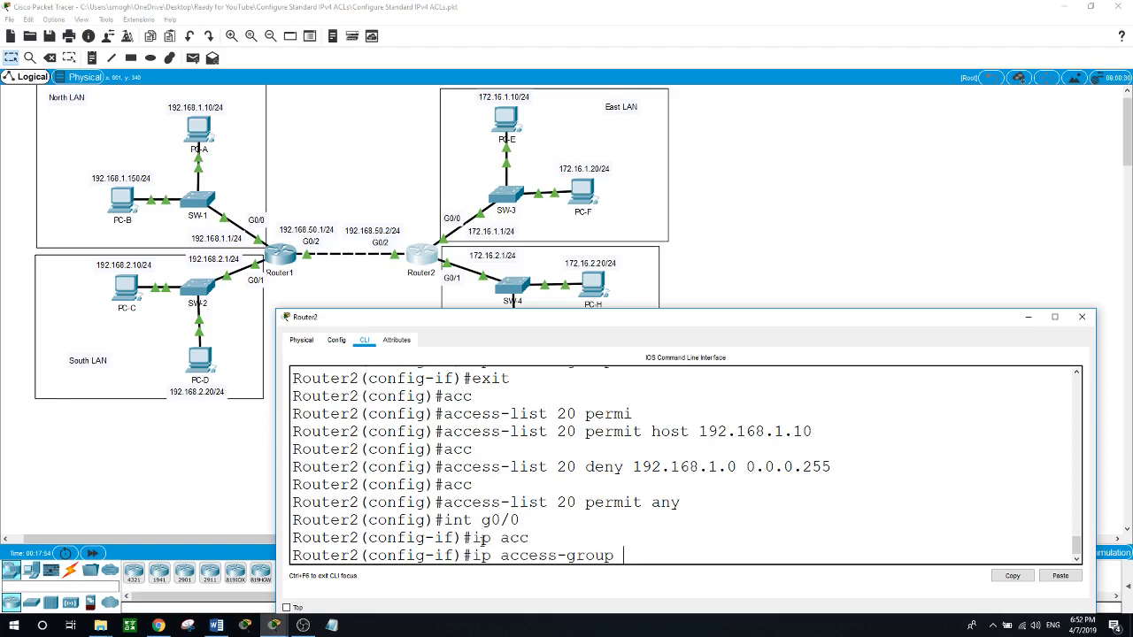
type("20")
type("?")
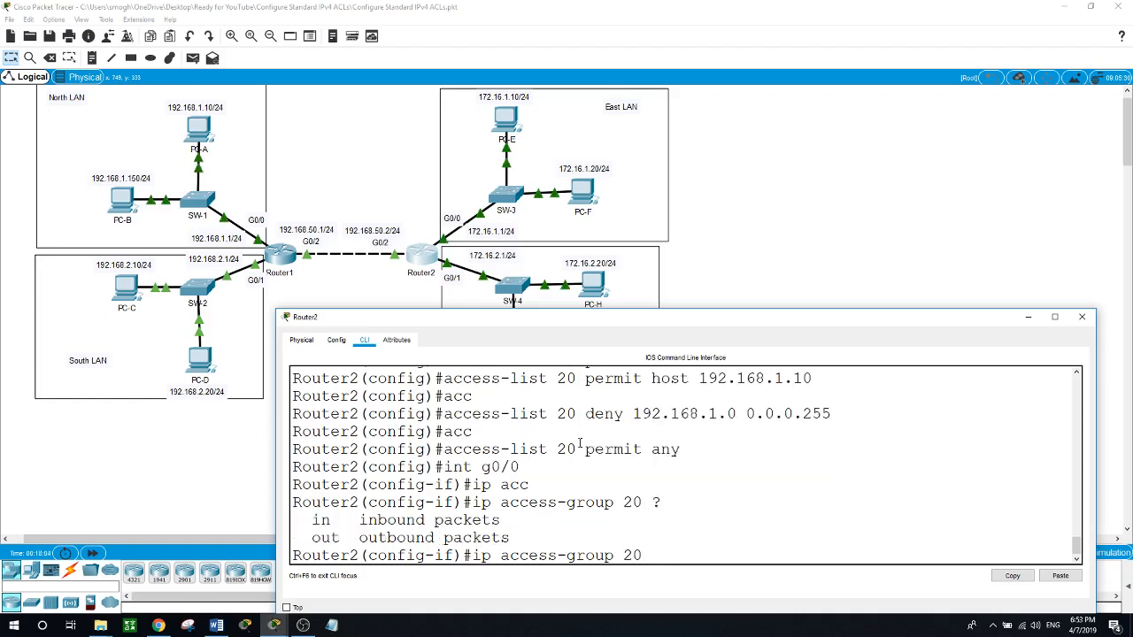
type("out")
key("Return")
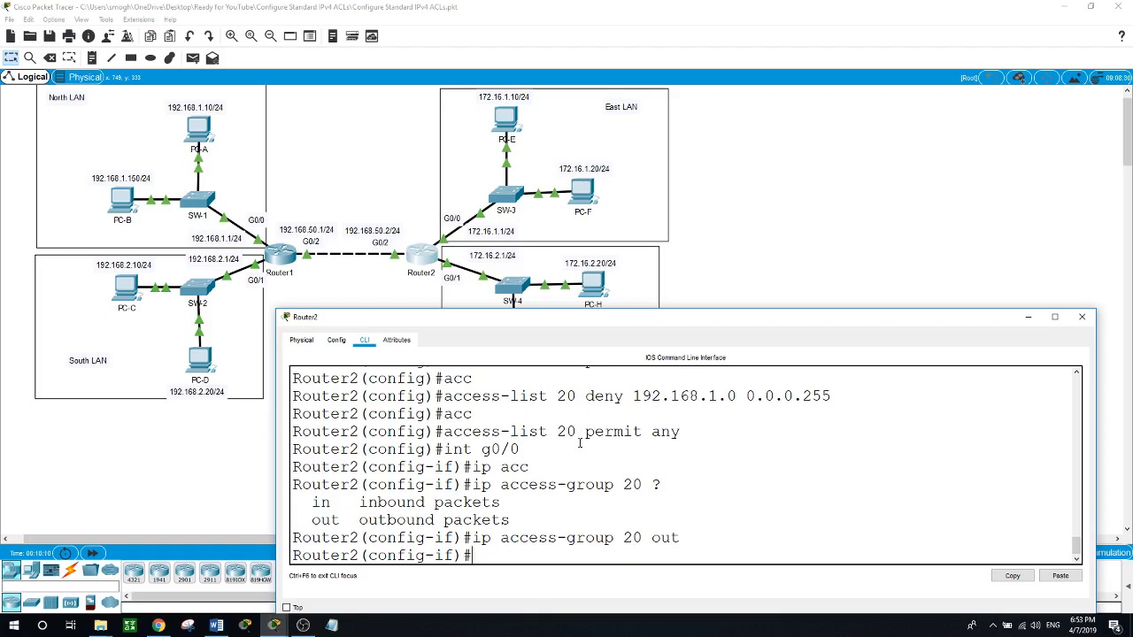
From PC-A in the North LAN, ping the East LAN hosts 172.16.1.10 and 172.16.1.20.
left_click(823, 250)
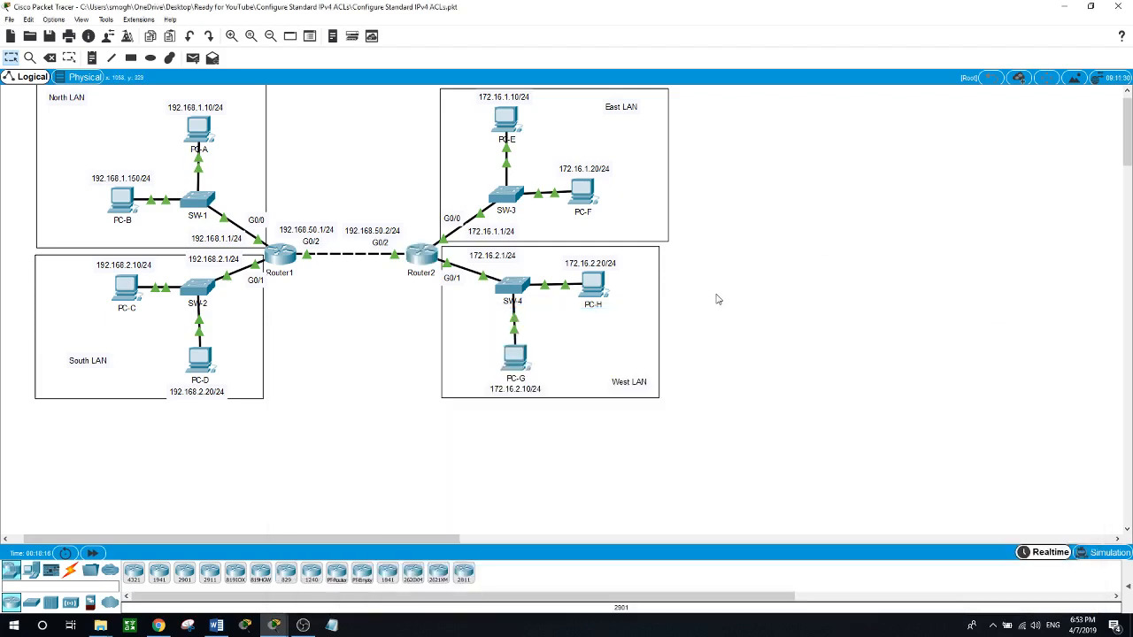
left_click(198, 129)
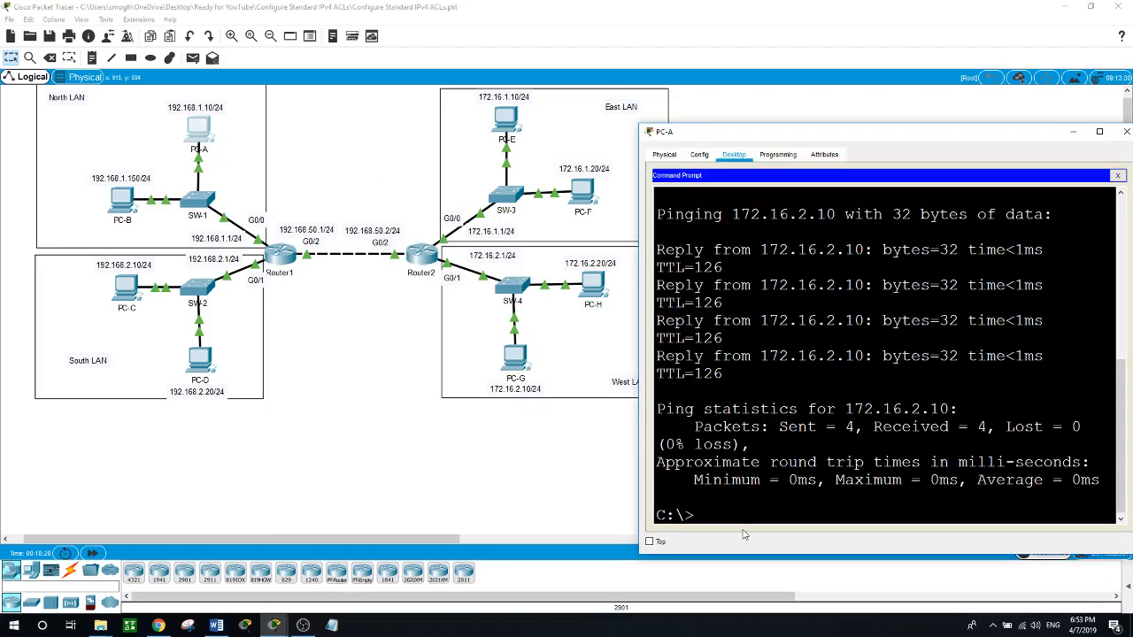
type("ping 172.16.1.10")
key("Return")
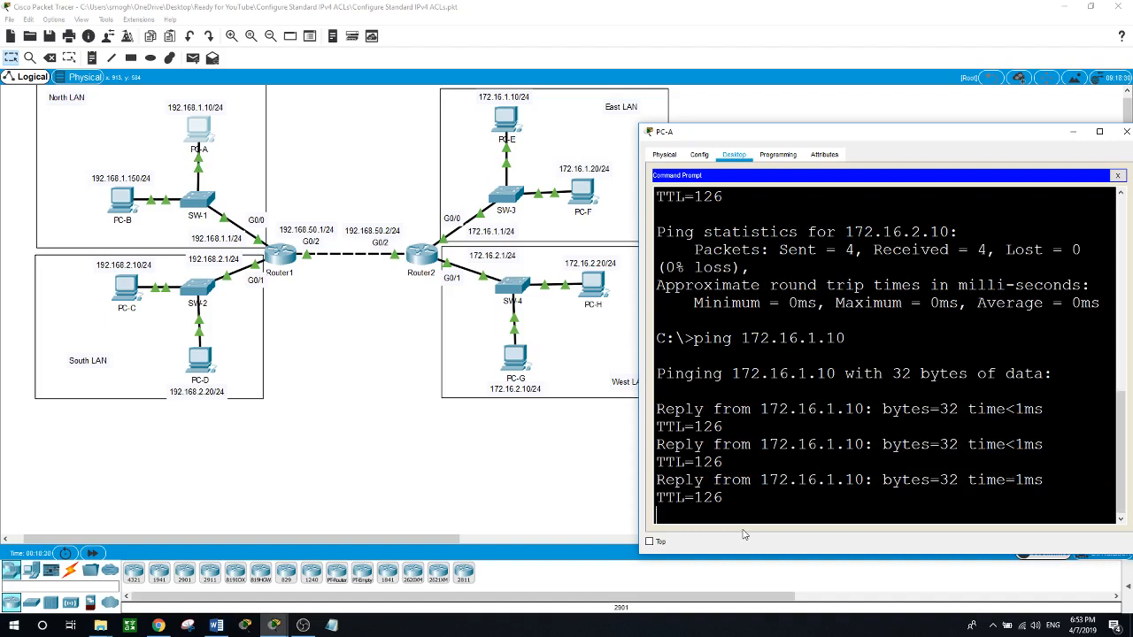
key("Up")
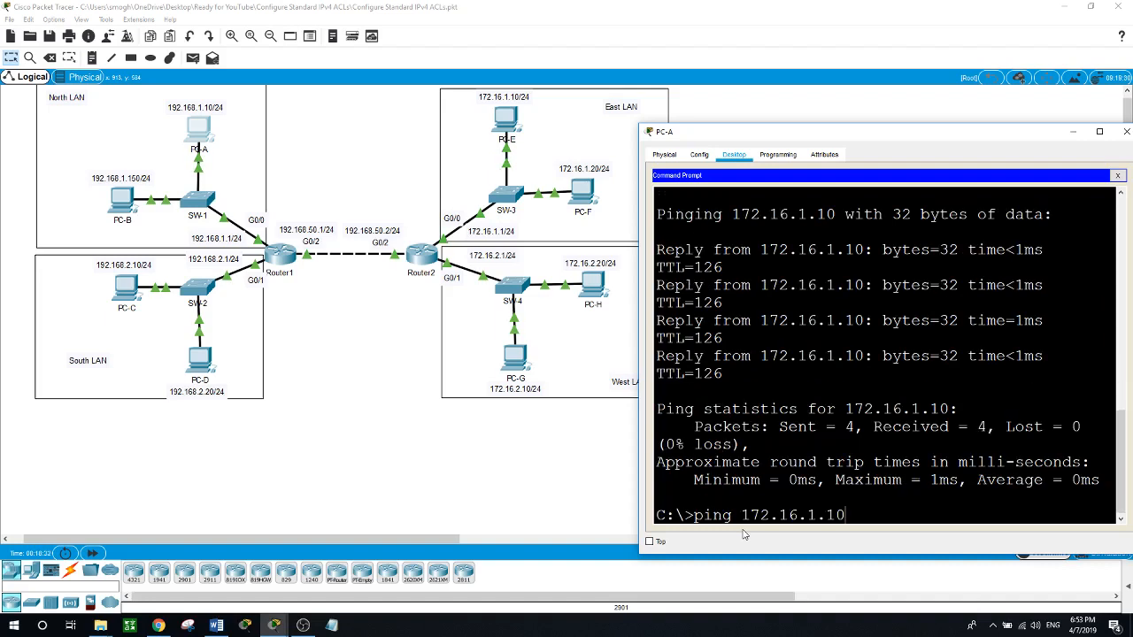
key("BackSpace")
key("BackSpace")
type("20")
key("Return")
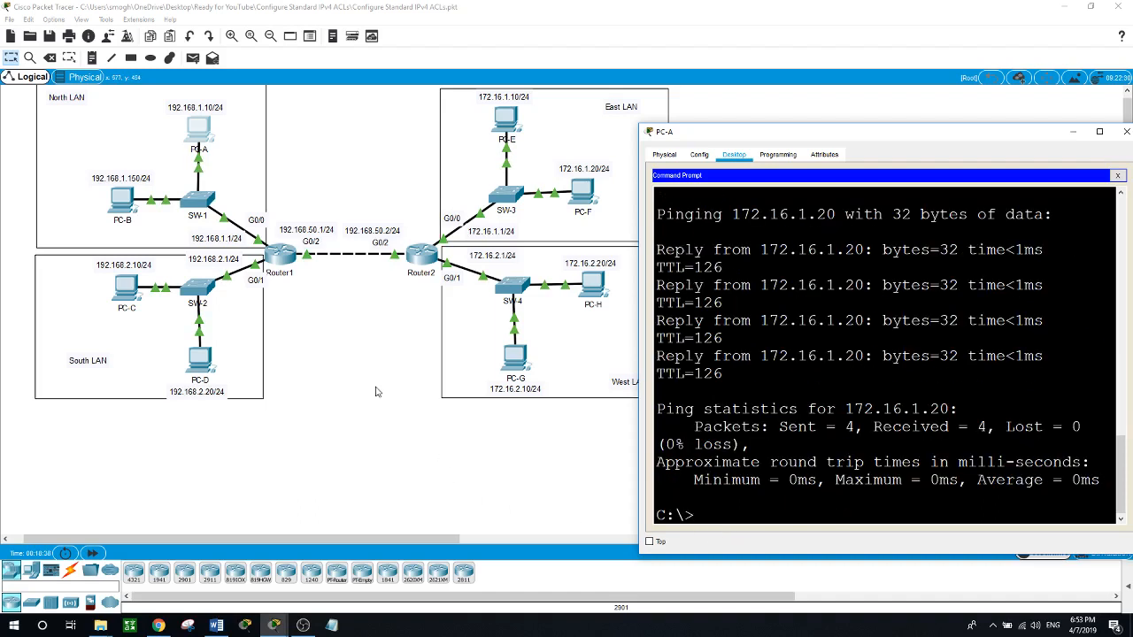
From PC-B in the North LAN, ping the East LAN hosts 172.16.1.10 and 172.16.1.20.
left_click(122, 195)
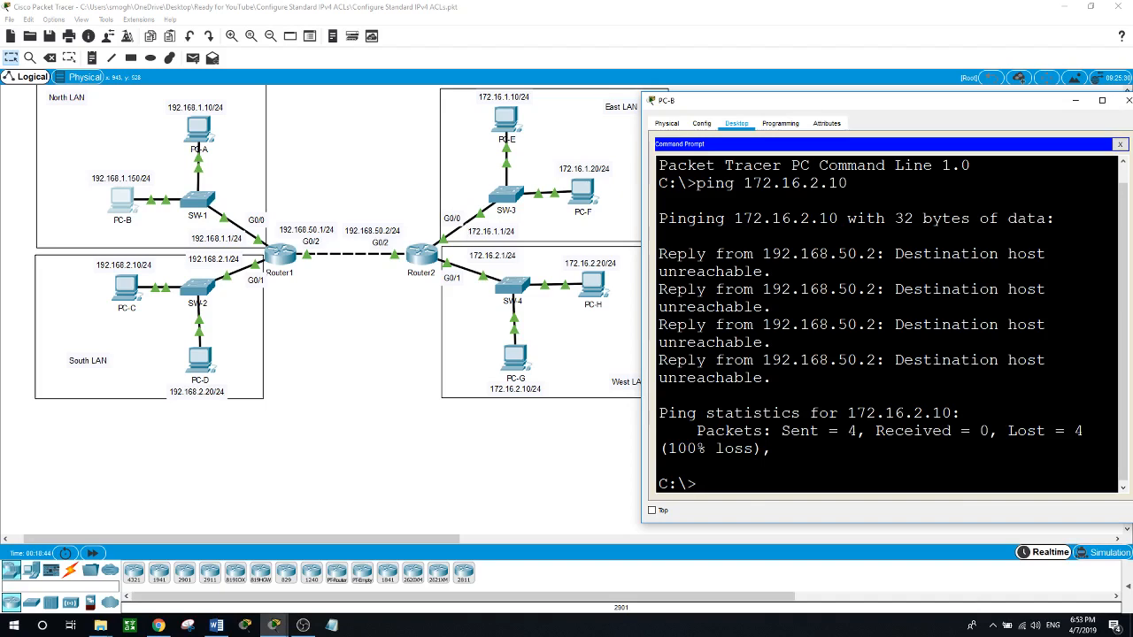
type("ping 172.16.1.10")
key("Return")
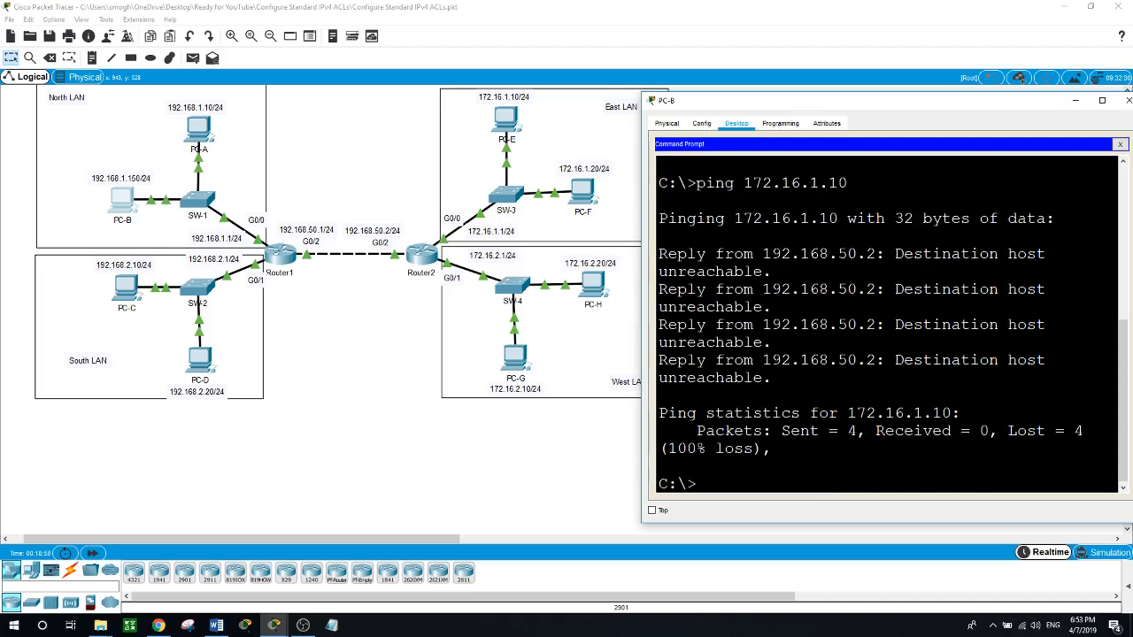
key("Up")
key("BackSpace")
key("BackSpace")
type("20")
key("Return")
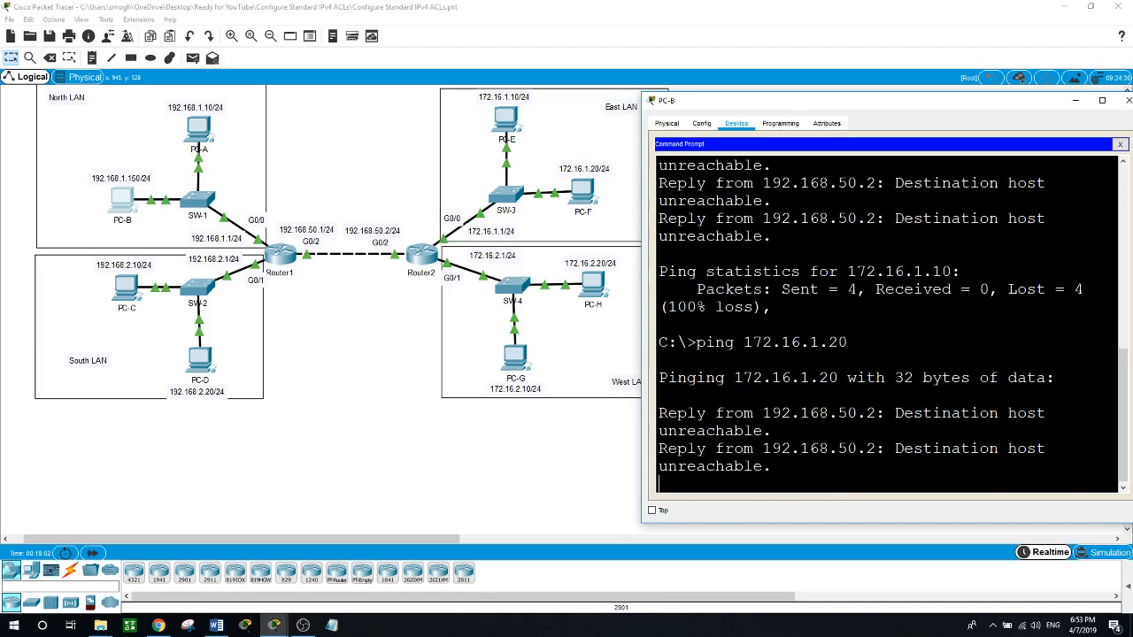
From PC-G in the West LAN, ping the East LAN hosts 172.16.1.10 and 172.16.1.20.
left_click(370, 352)
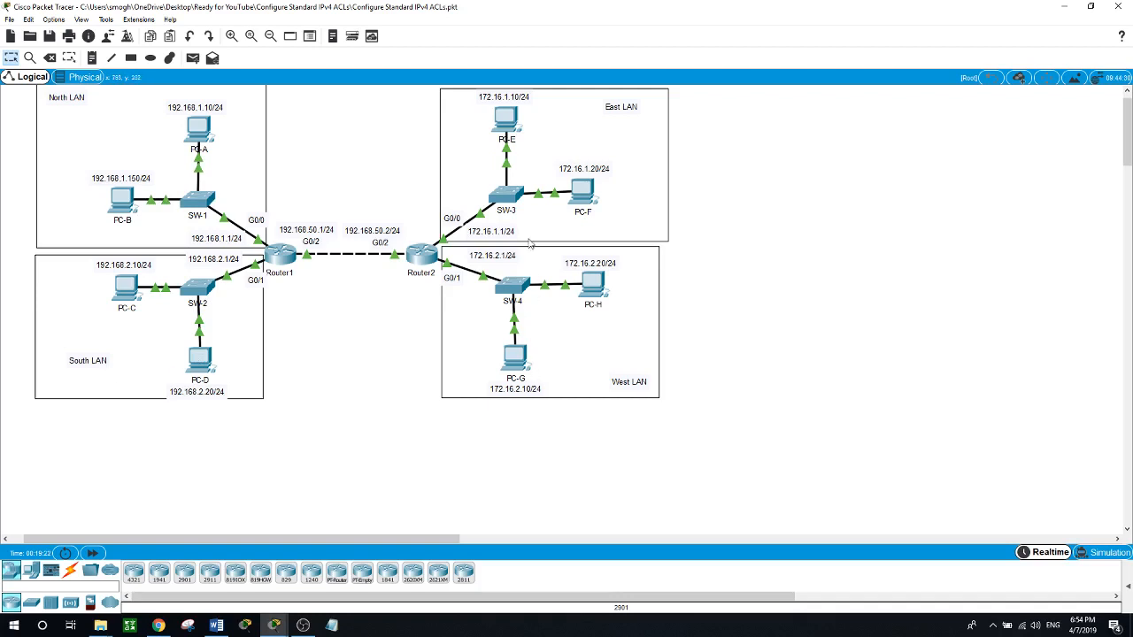
left_click(515, 357)
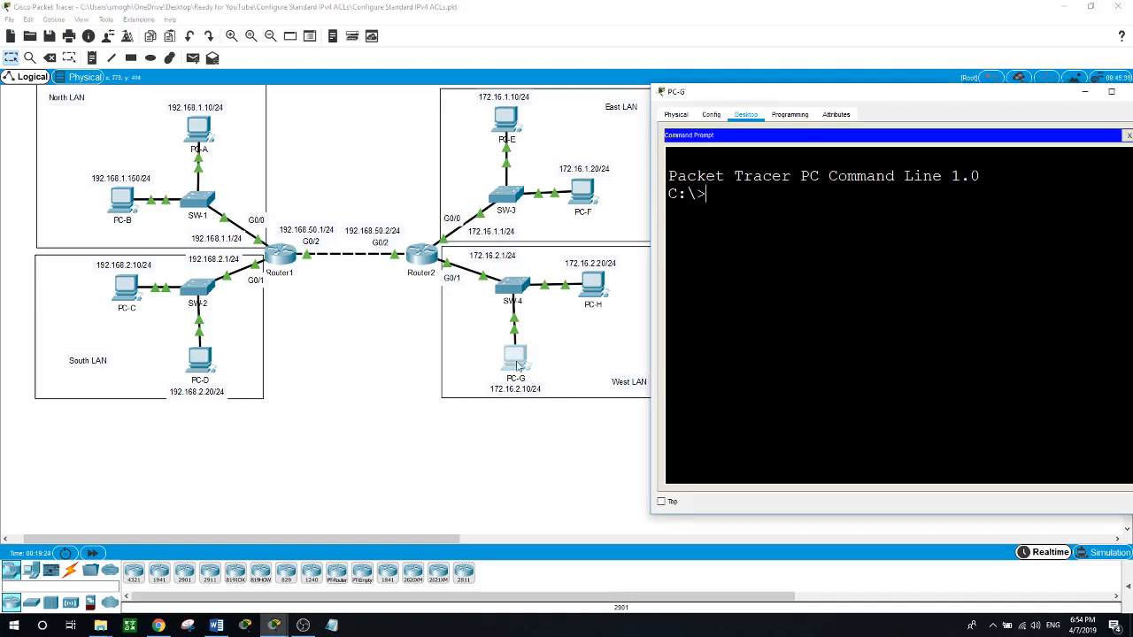
type("ping 172.16.1.")
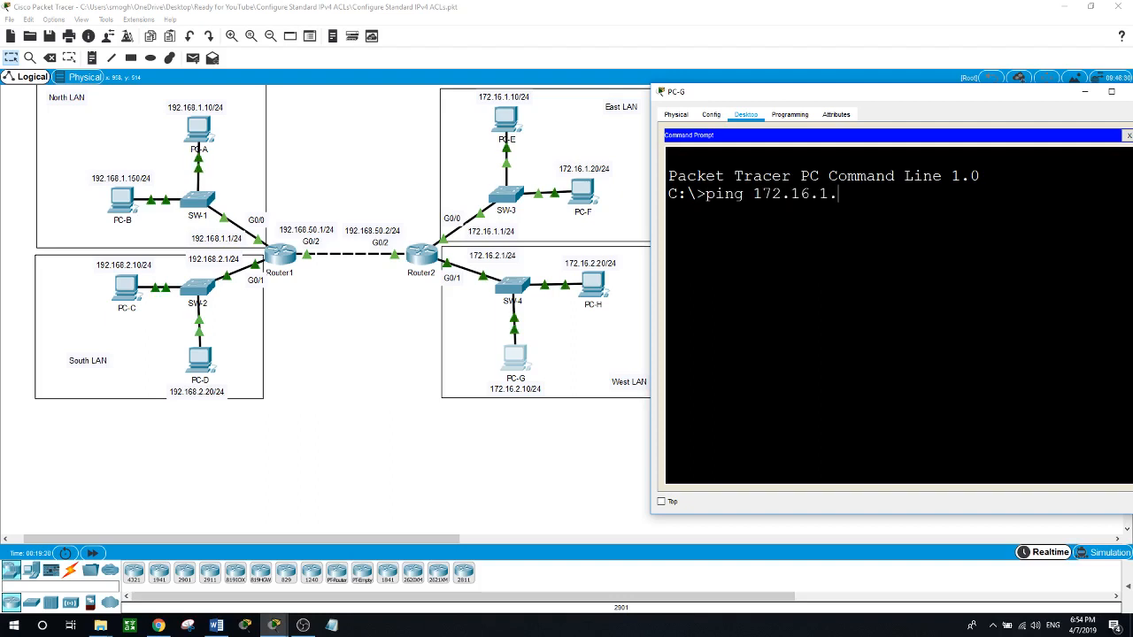
type("10")
key("Return")
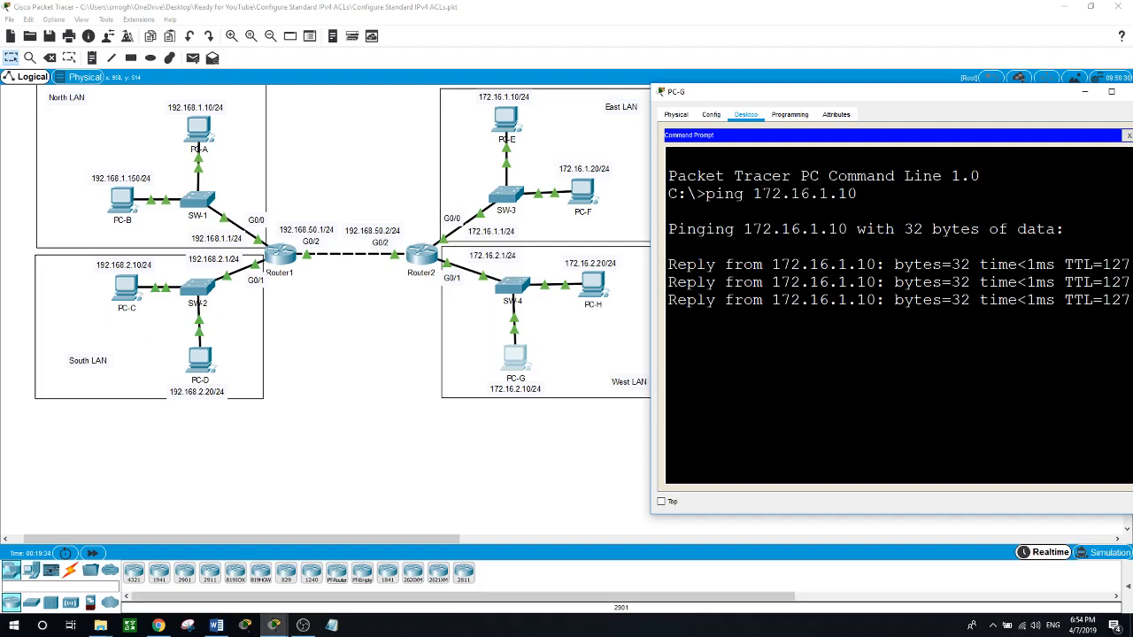
key("Up")
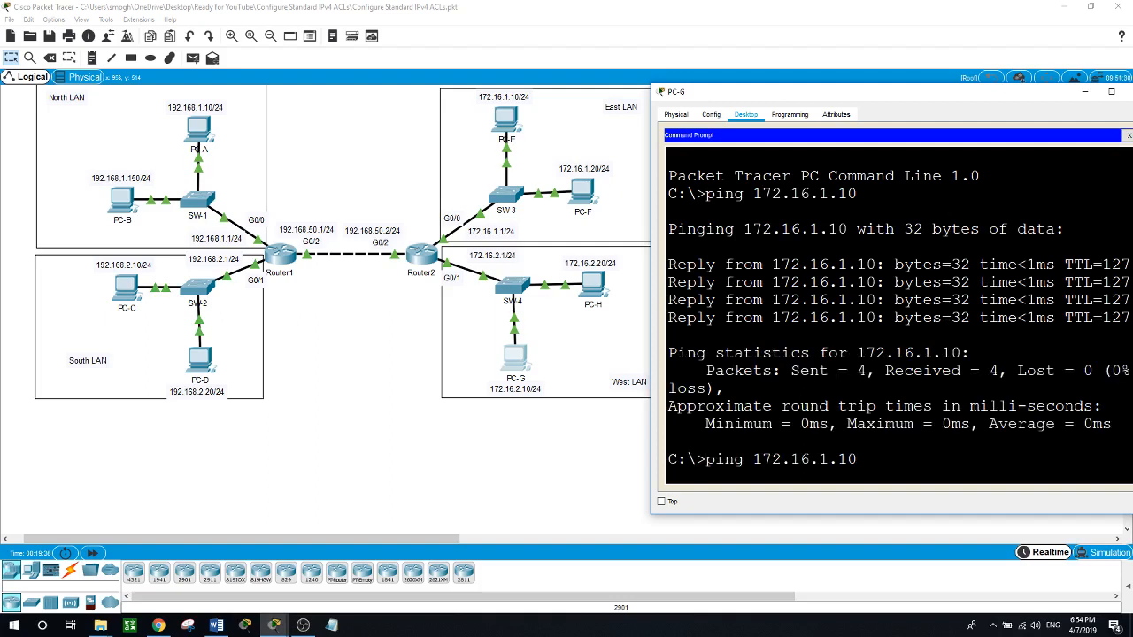
key("BackSpace")
key("BackSpace")
type("20")
key("Return")
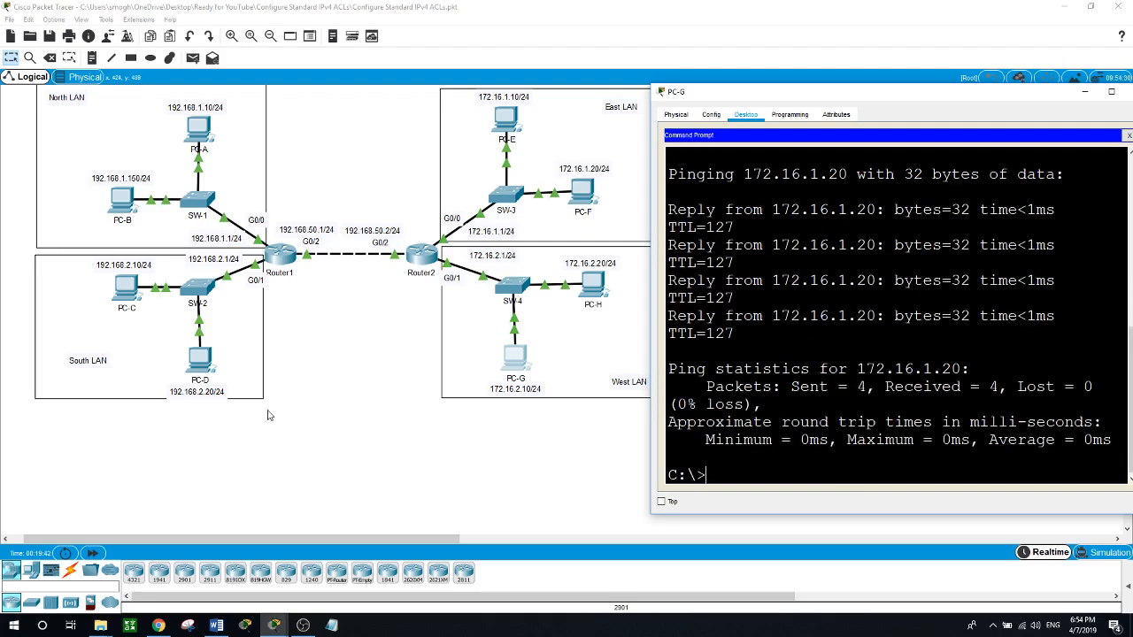
Ping 172.16.1.10 from PC-D in the South LAN.
left_click(203, 373)
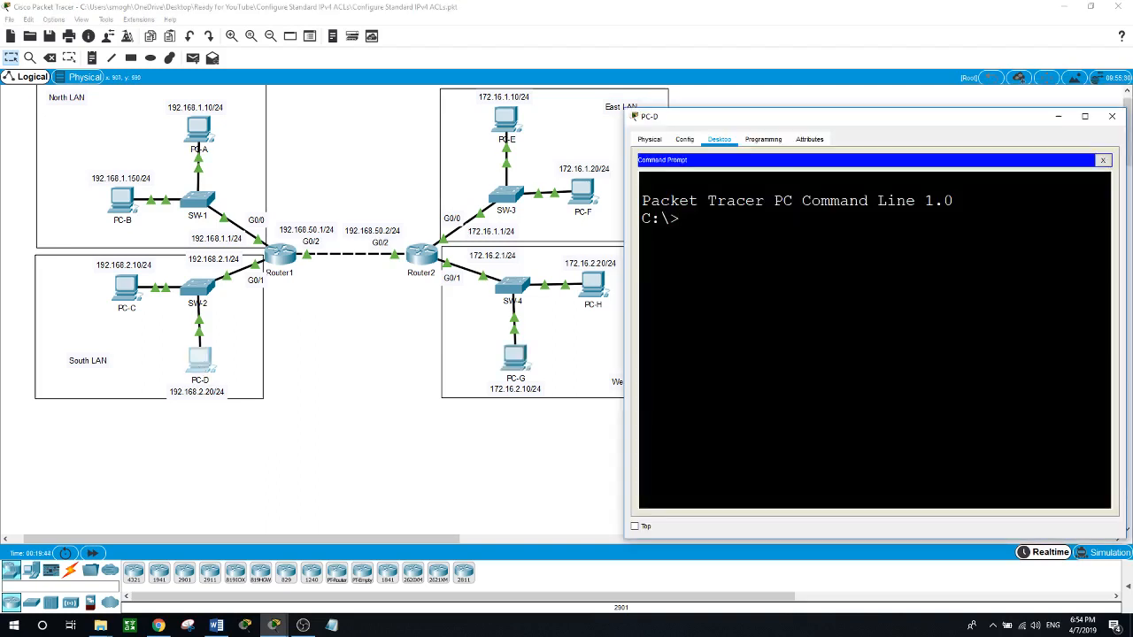
type("ping 172.16.1.10")
key("Return")
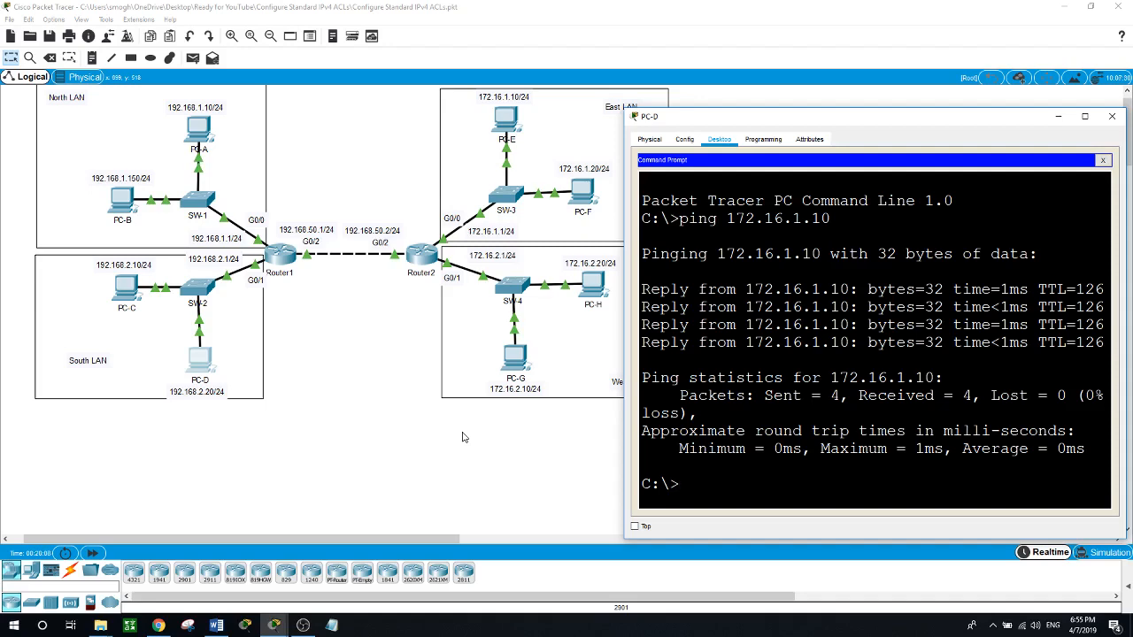
Leave the g0/0 interface configuration on Router2 and return to global configuration mode.
left_click(425, 483)
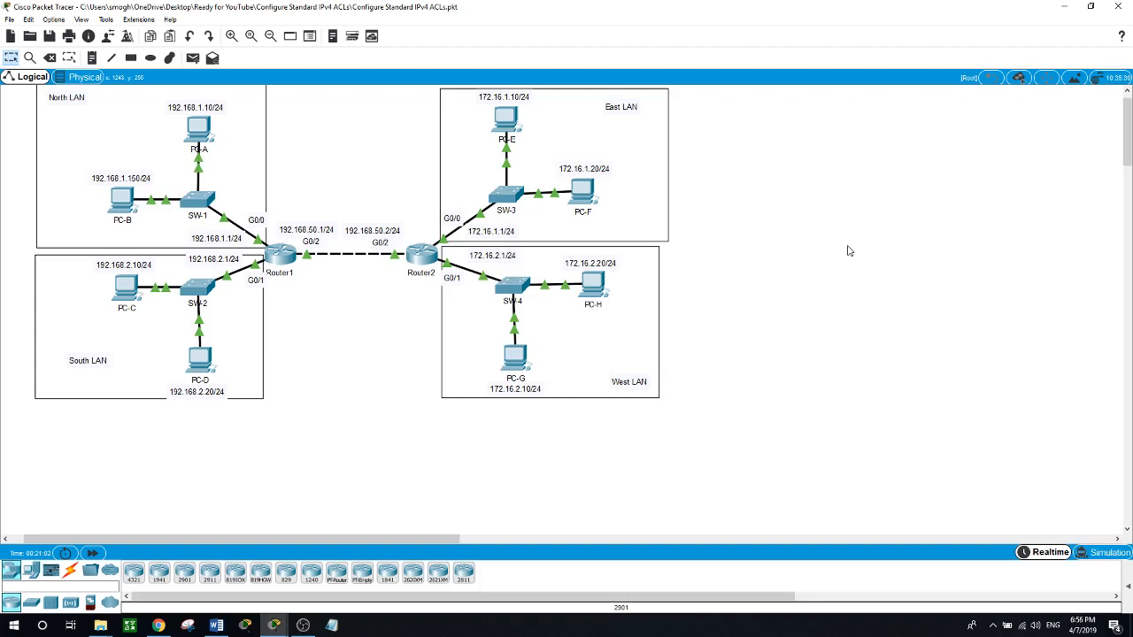
left_click(422, 255)
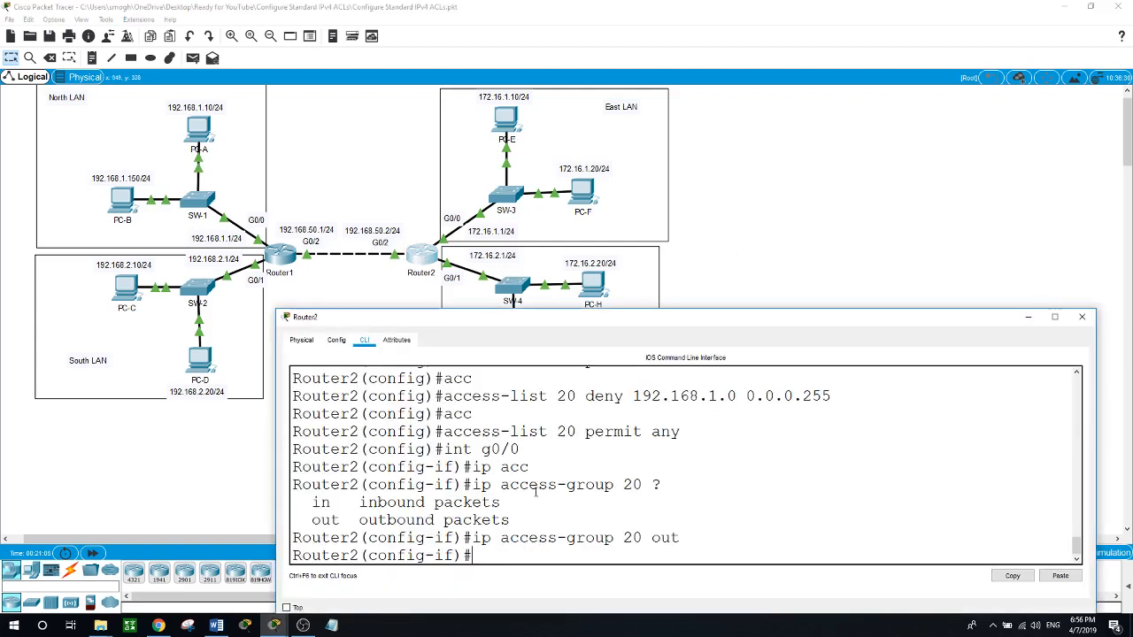
type("exit")
key("Return")
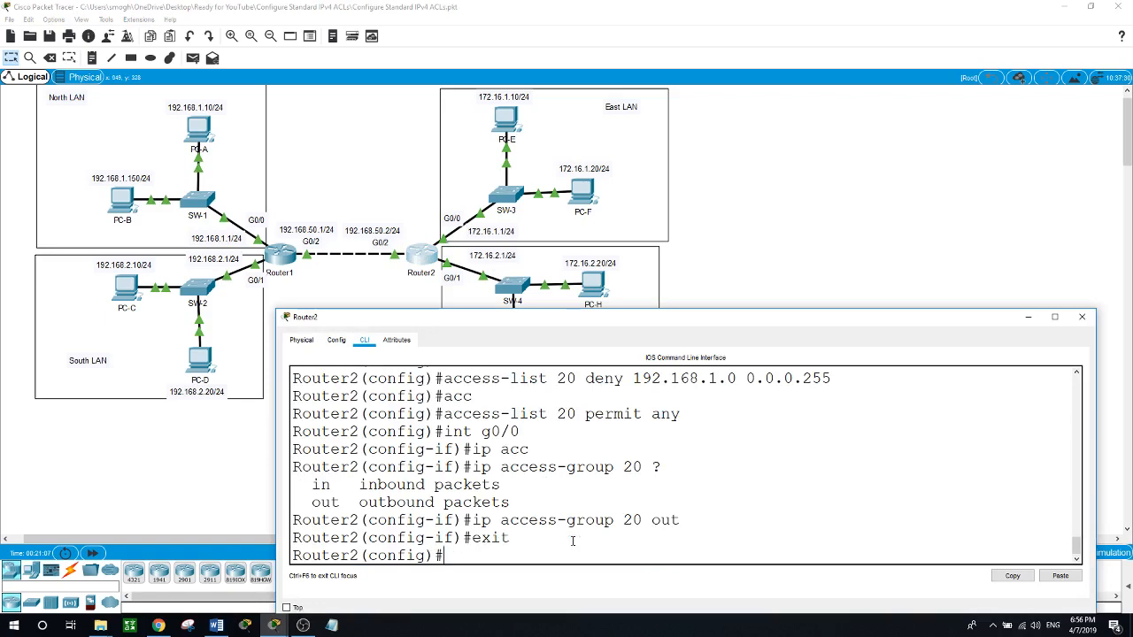
Try to show Router2's IP access lists from global configuration mode.
type("show ip")
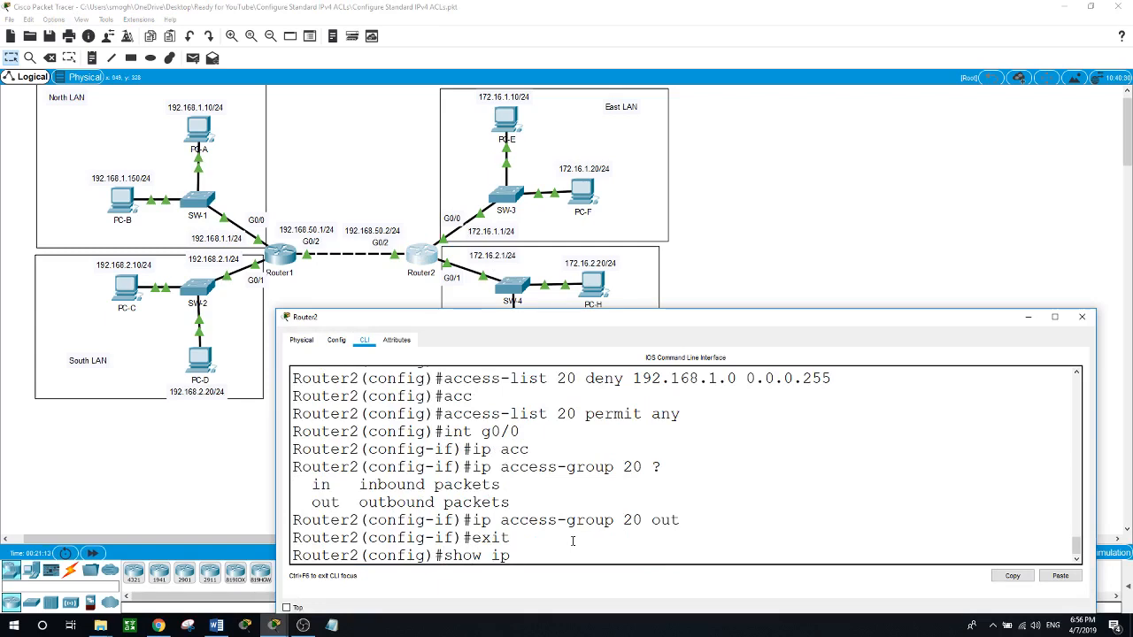
type(" acc")
key("Tab")
key("Return")
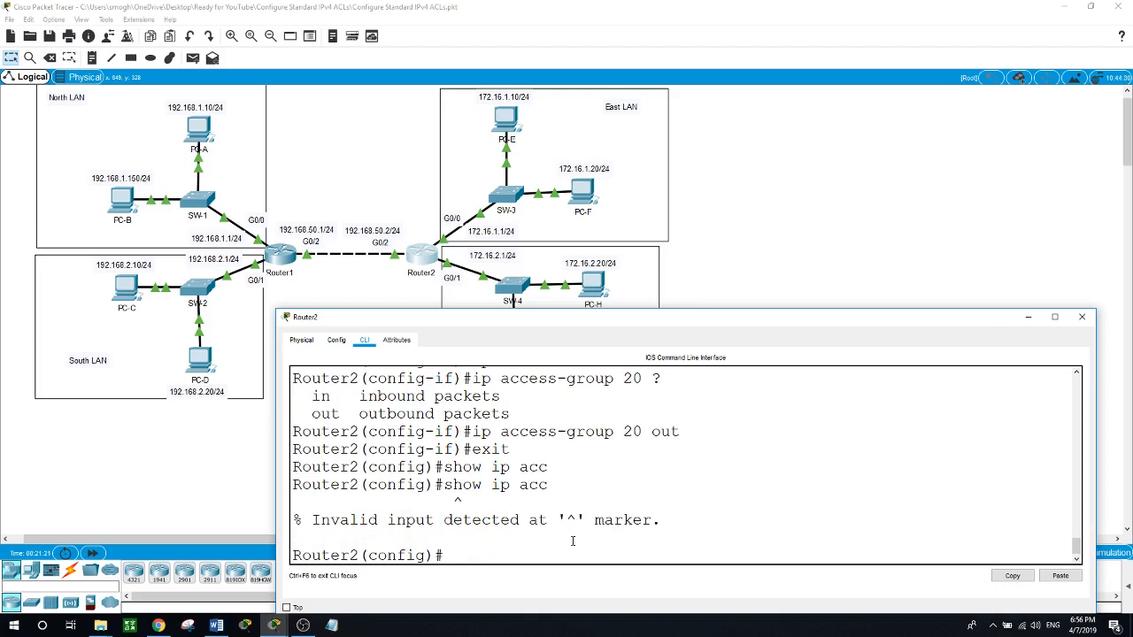
Display Router2's IP access lists from privileged EXEC mode and review the entries and match counts of lists 10 and 20.
type("e")
type("xit")
key("Return")
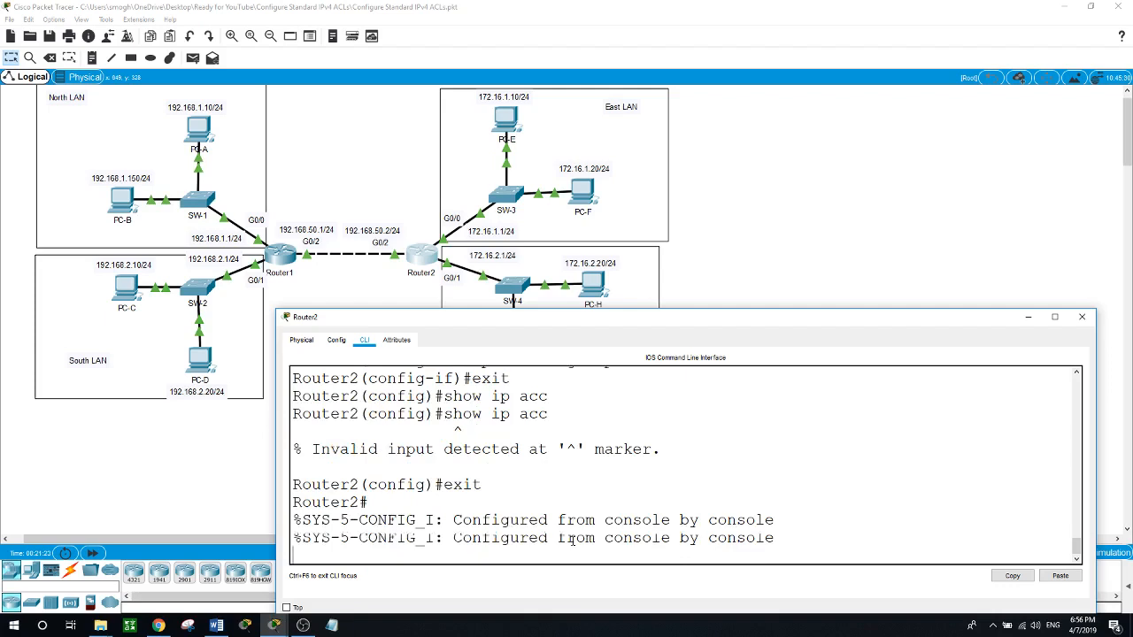
key("Return")
type("show ip acc")
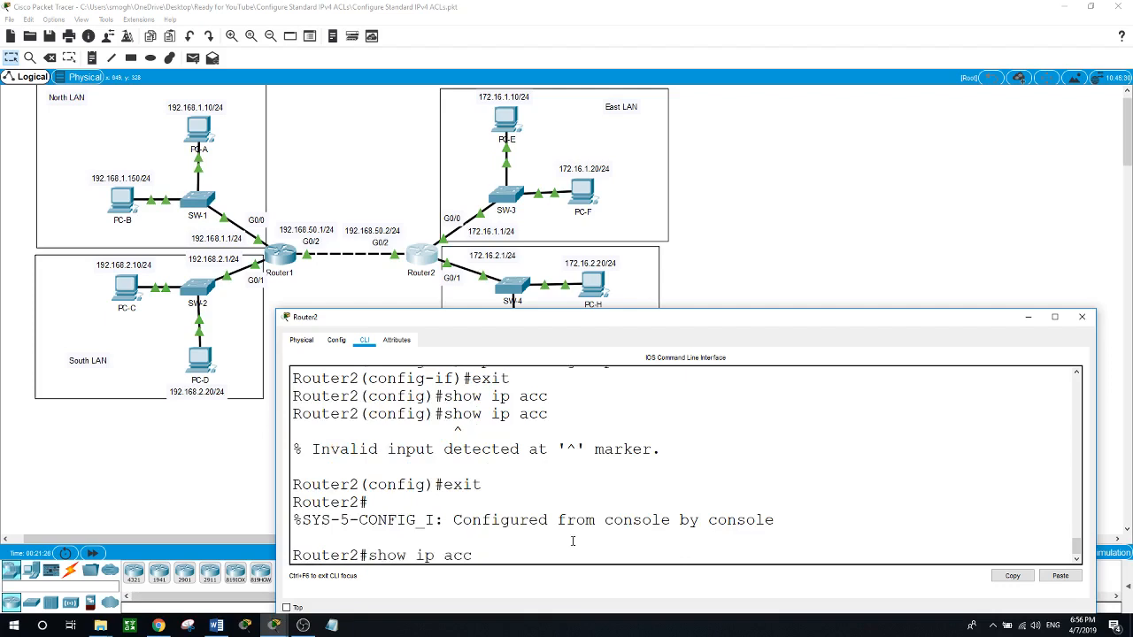
key("Tab")
key("Return")
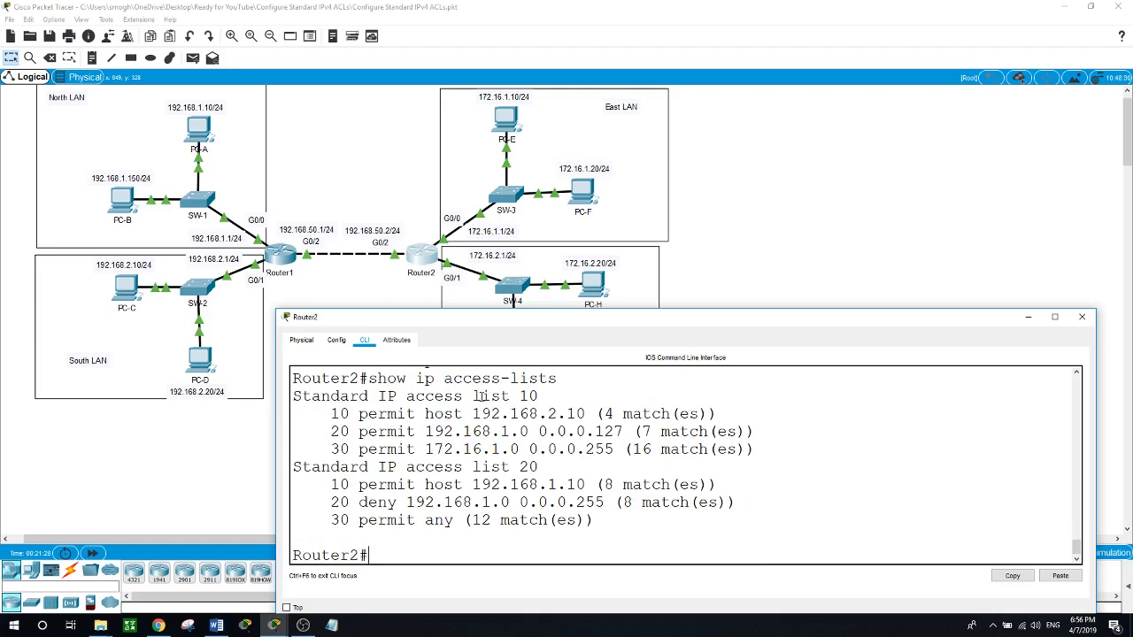
left_click_drag(535, 397, 320, 396)
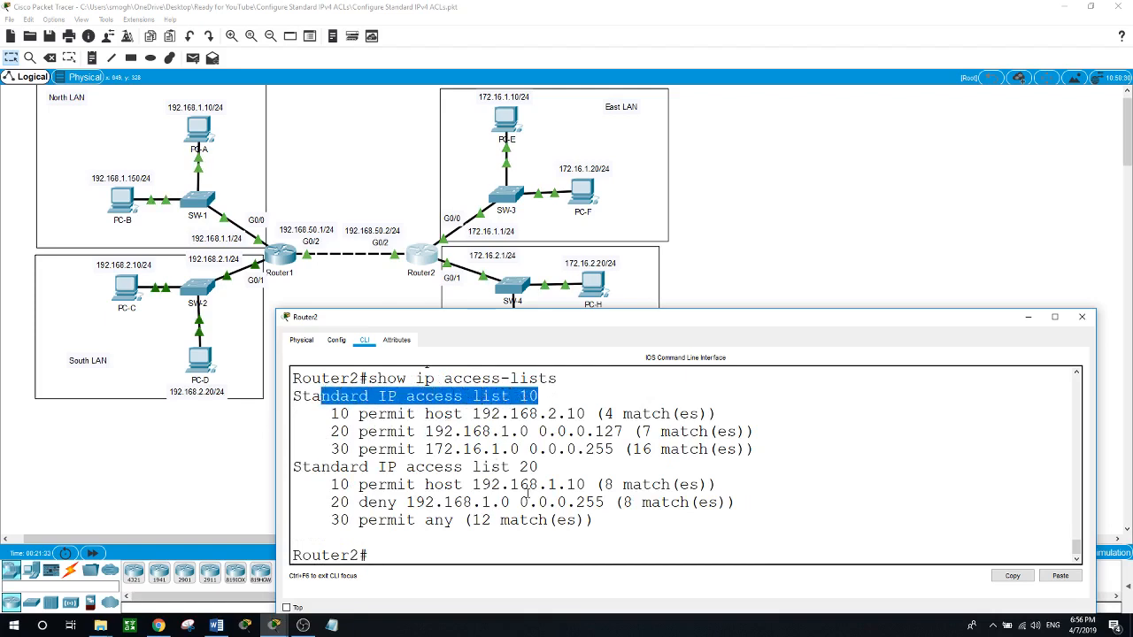
left_click_drag(537, 467, 586, 485)
left_click(454, 550)
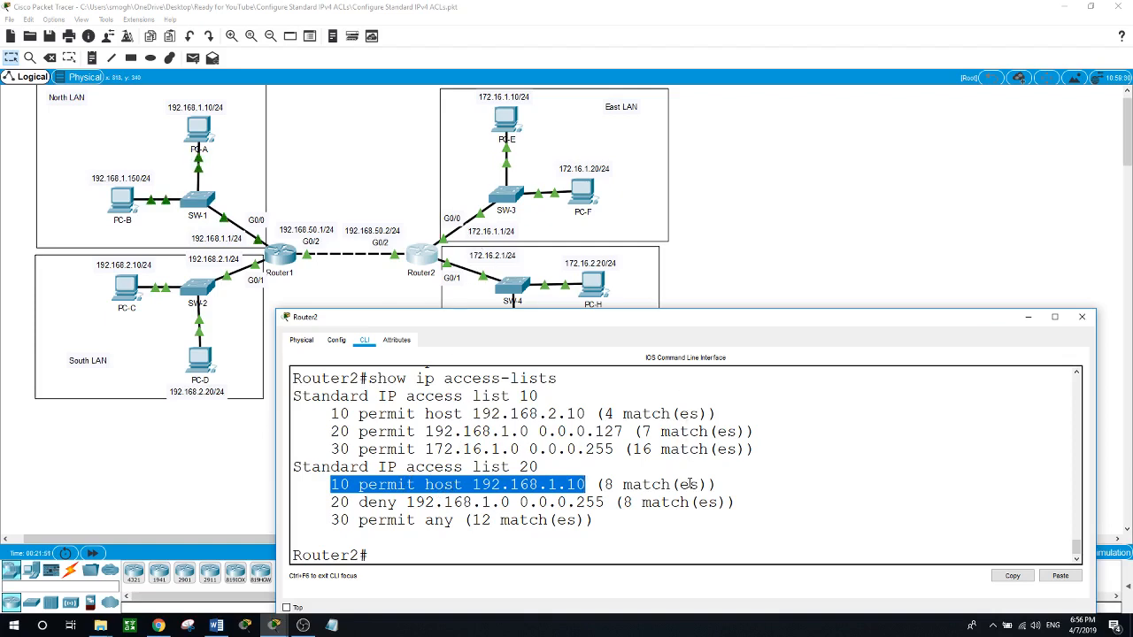
left_click(635, 549)
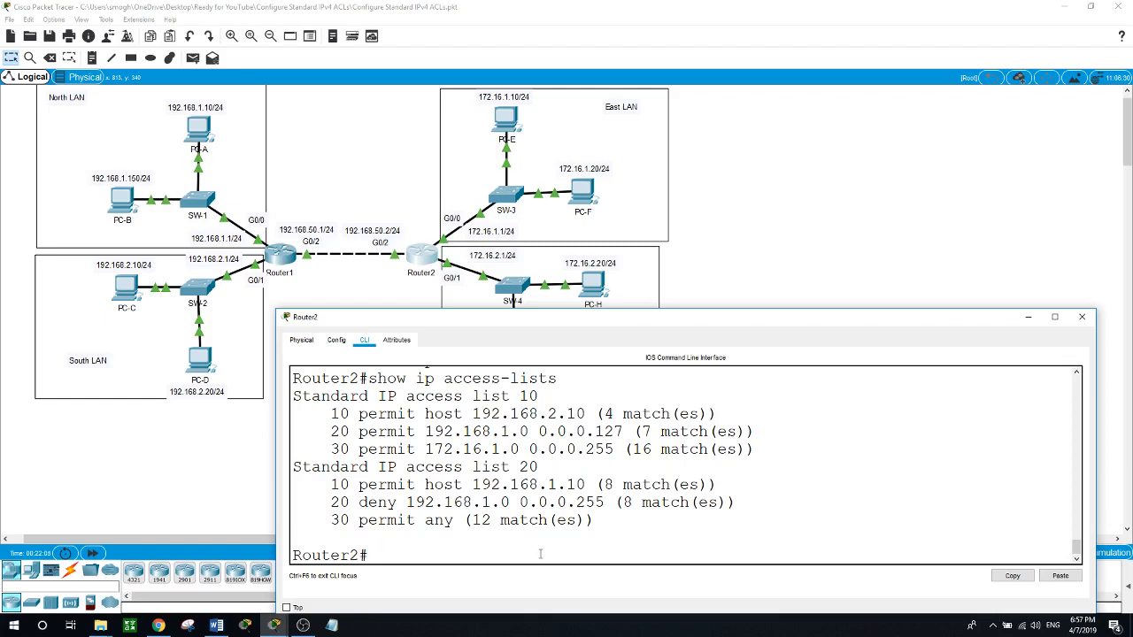
Enter global configuration mode on Router2 and open standard IP access list 20 for editing.
type("conf t")
key("Return")
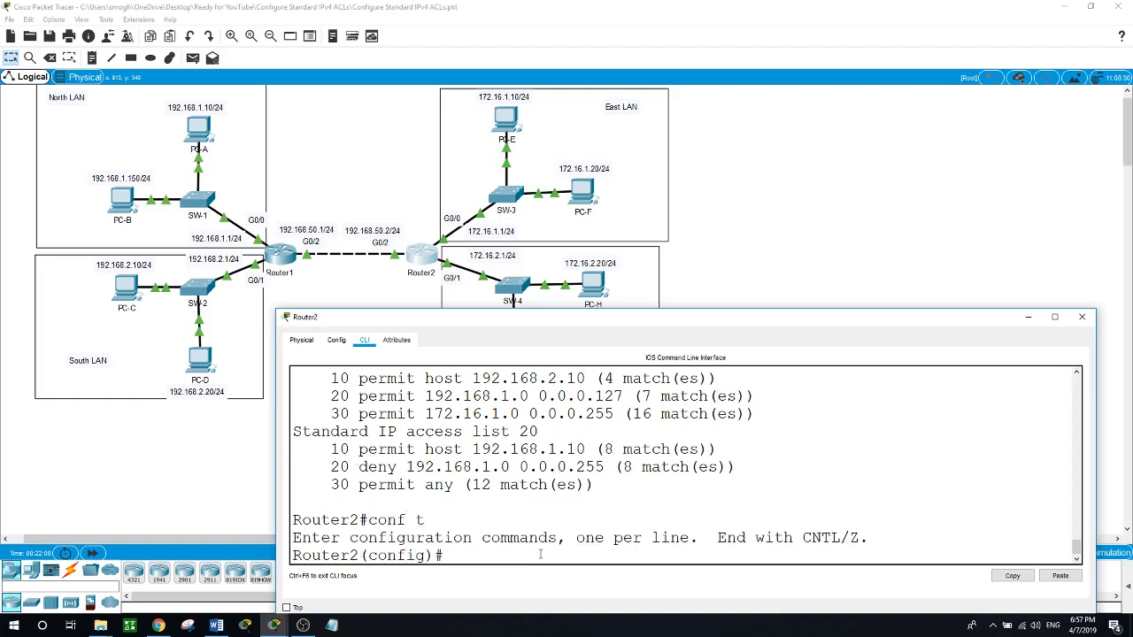
type("ip acc")
key("Tab")
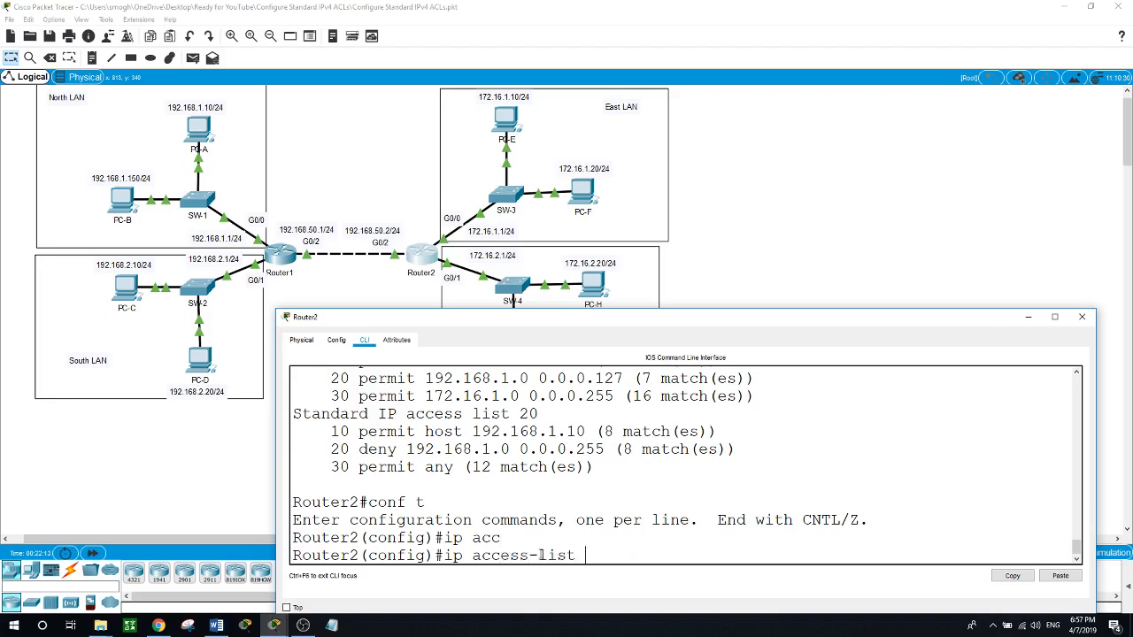
type("stand")
key("Tab")
type("20")
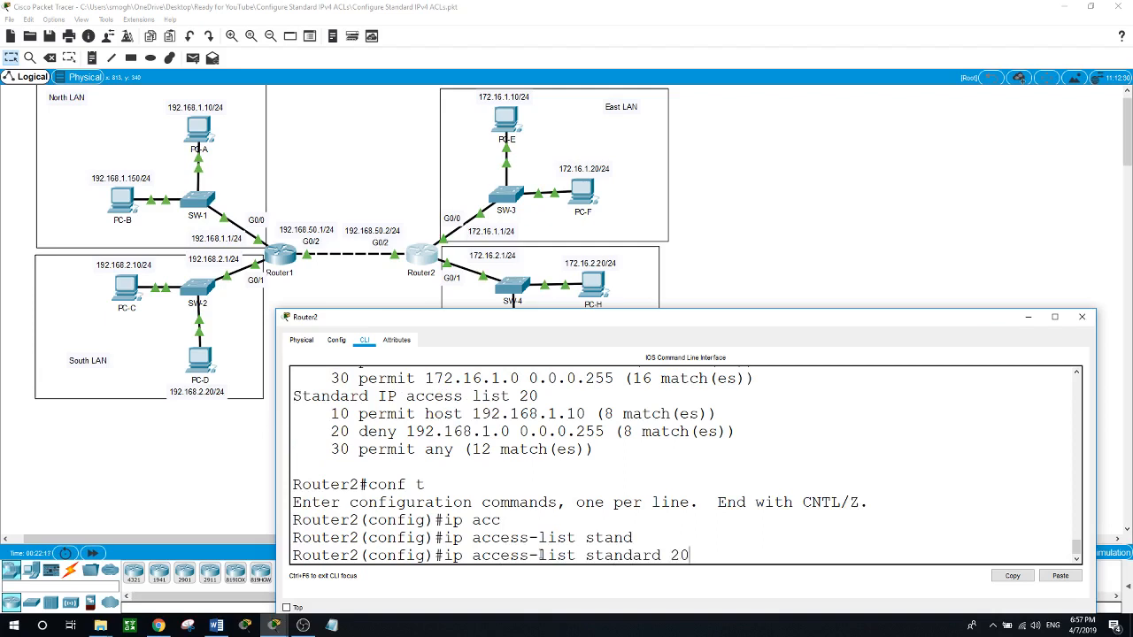
key("Return")
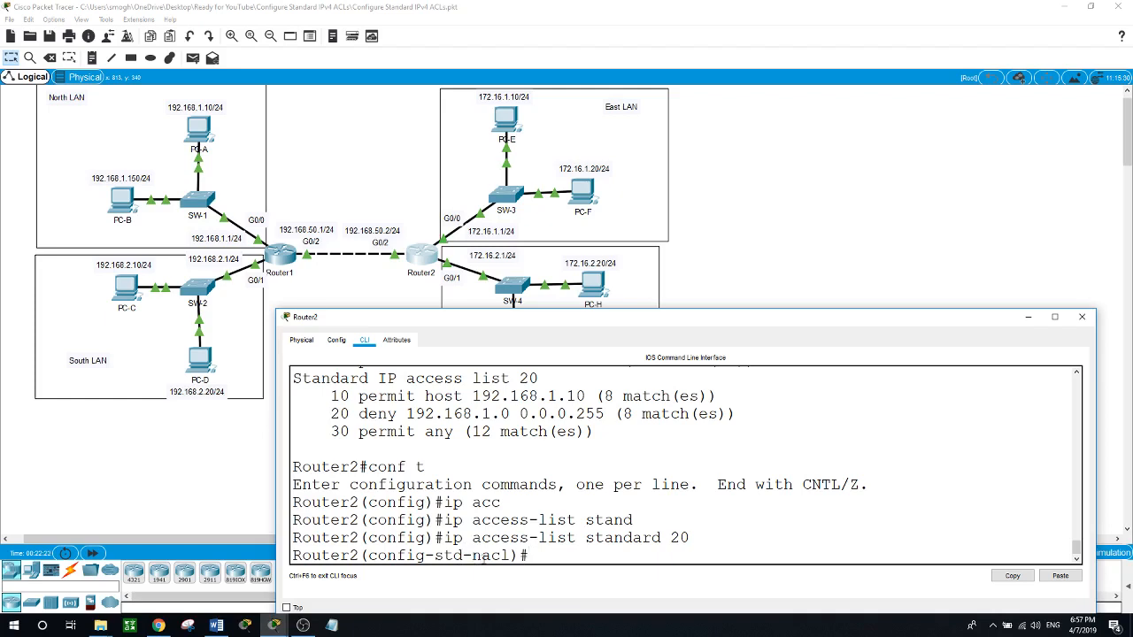
Remove entry 10 from access list 20 and return to global configuration mode.
left_click_drag(474, 557, 432, 555)
left_click(518, 554)
left_click_drag(511, 555, 432, 555)
left_click(540, 555)
left_click_drag(333, 396, 397, 397)
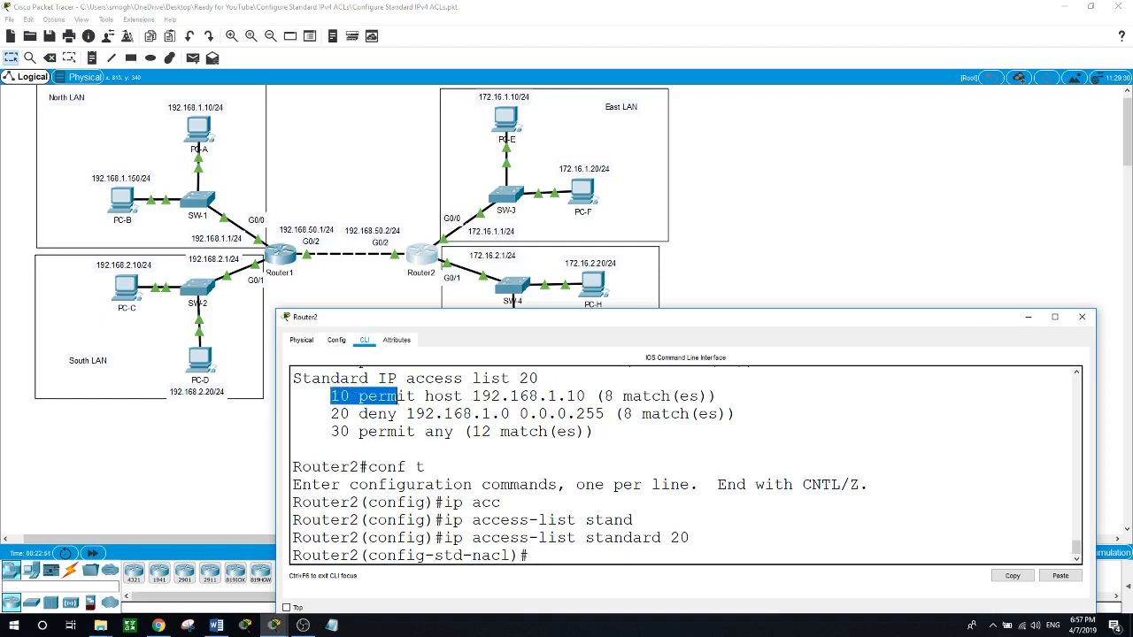
left_click(544, 555)
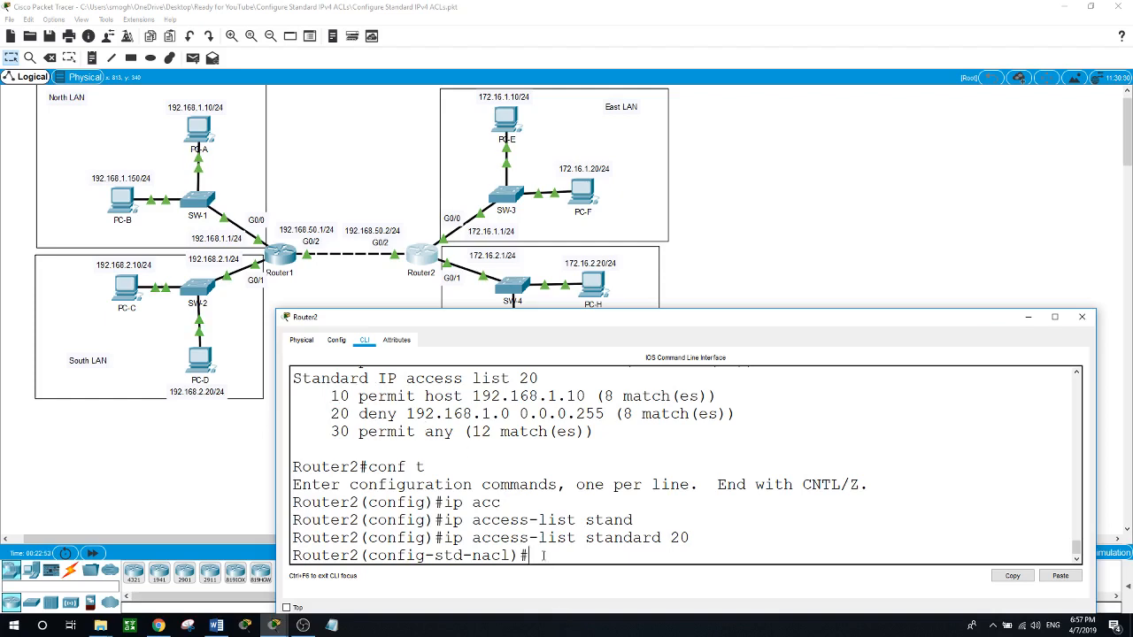
type("no 10")
key("Return")
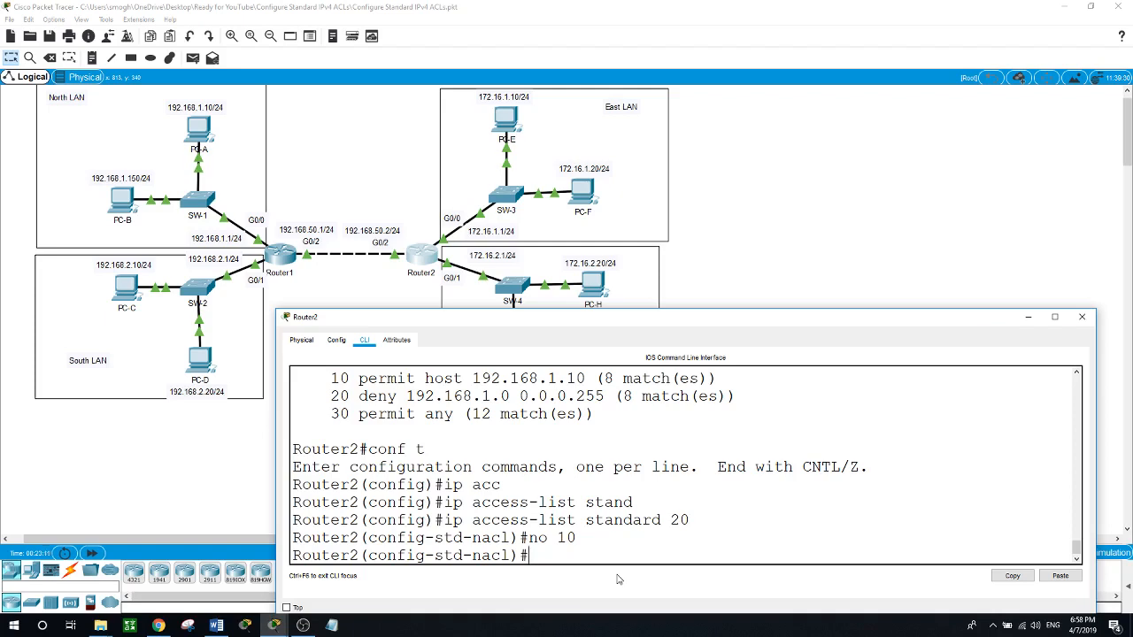
type("exit")
key("Return")
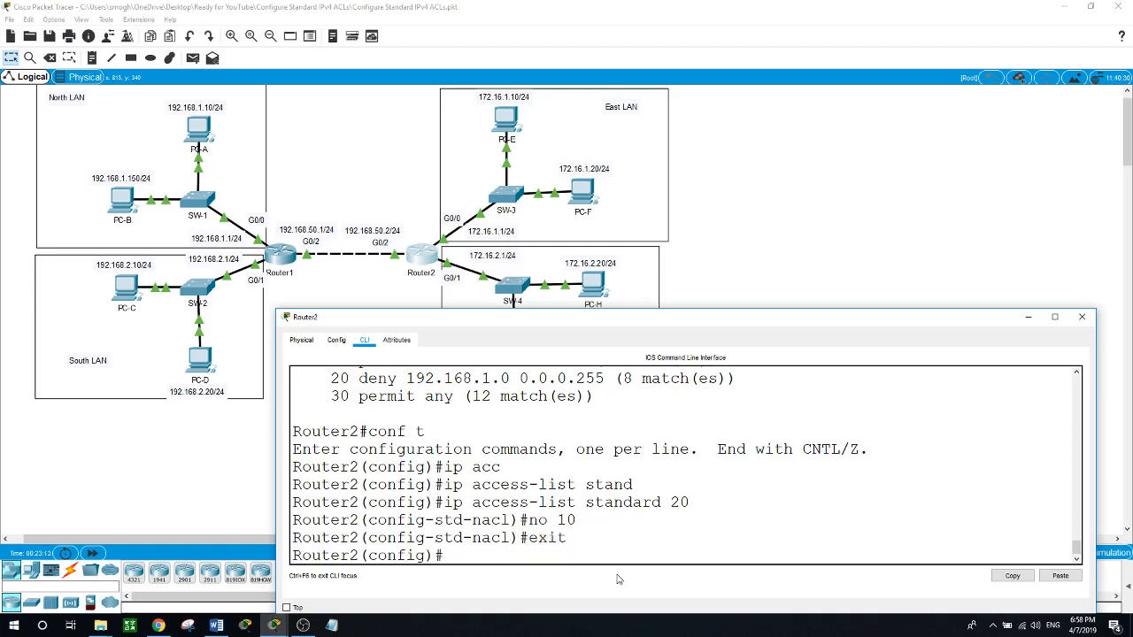
Return to privileged EXEC mode on Router2 and display the IP access lists to check the entries left in list 20.
type("exit")
key("Return")
type("s")
key("Return")
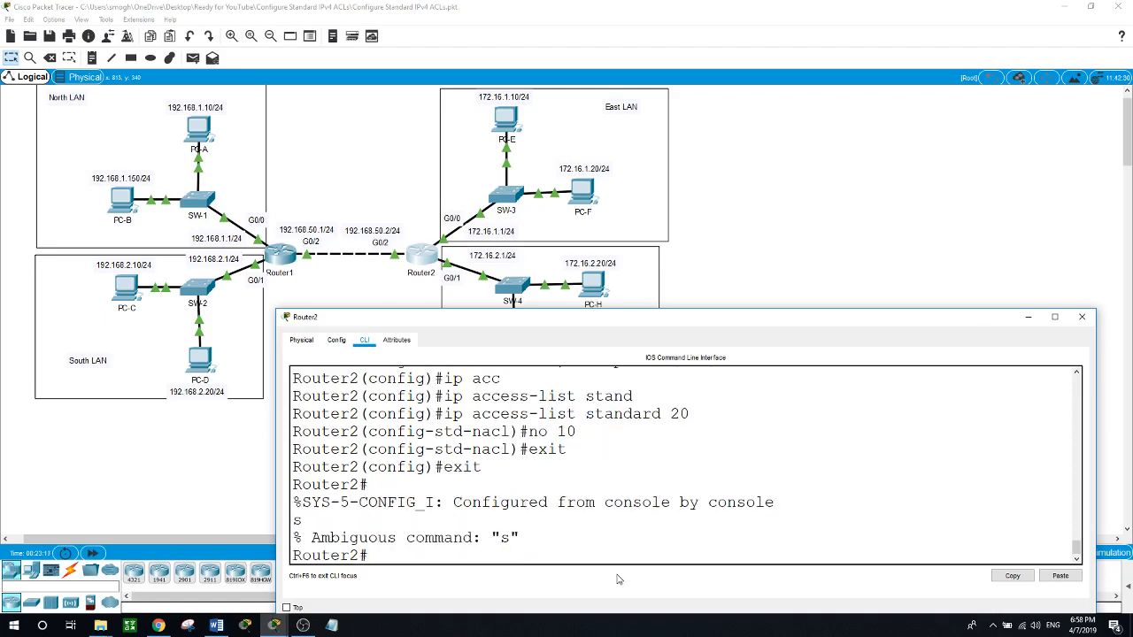
type("show ip ac")
key("Tab")
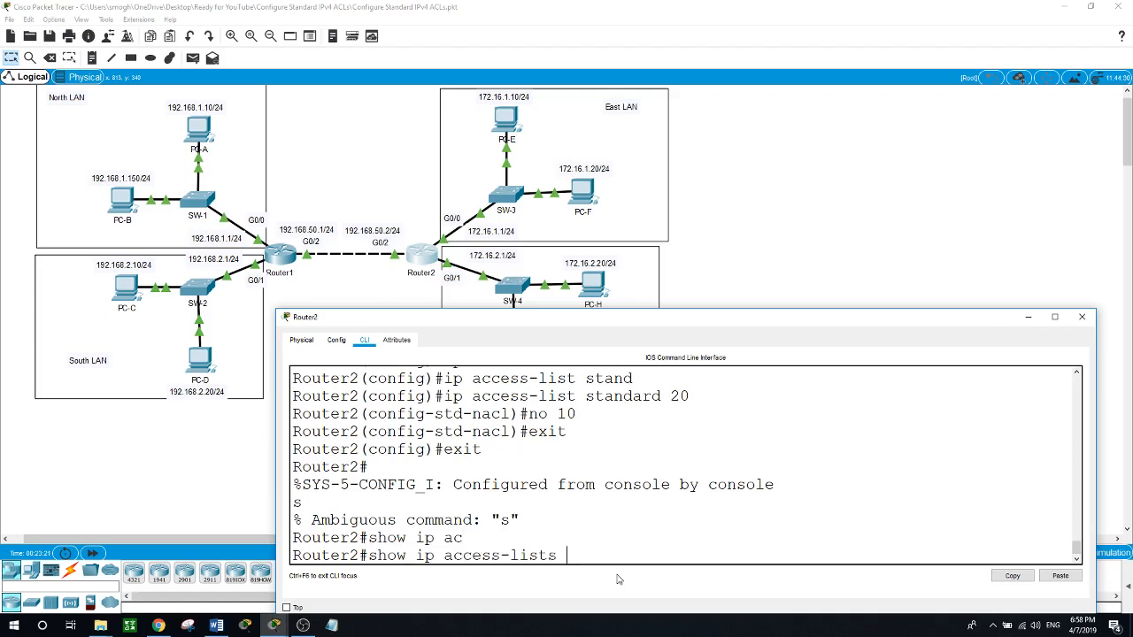
key("Return")
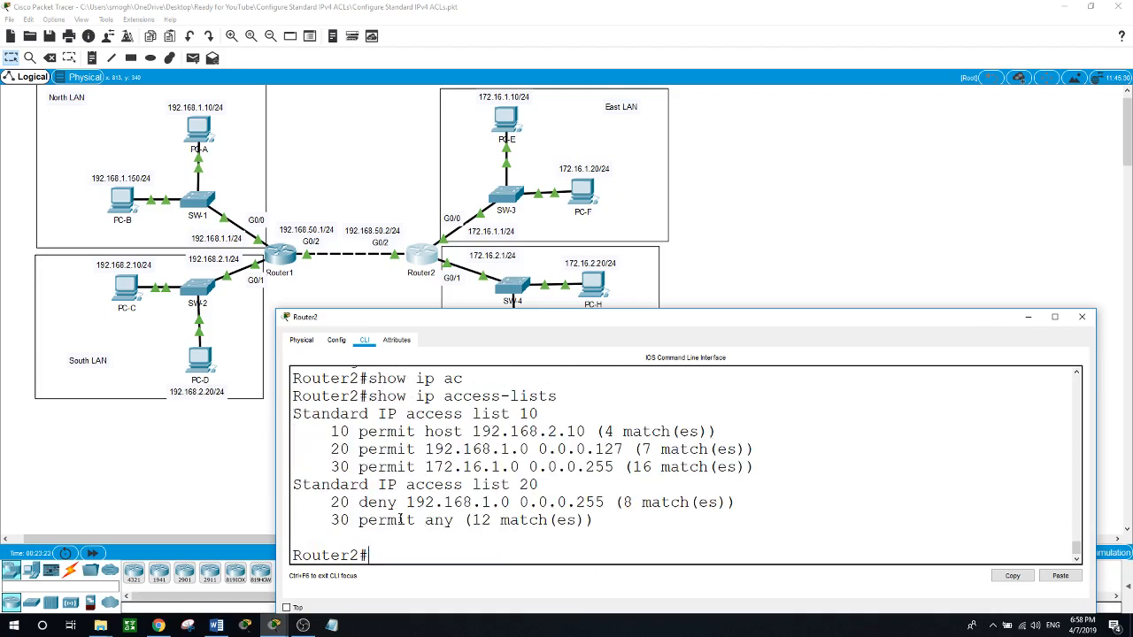
left_click_drag(330, 502, 357, 520)
left_click(394, 560)
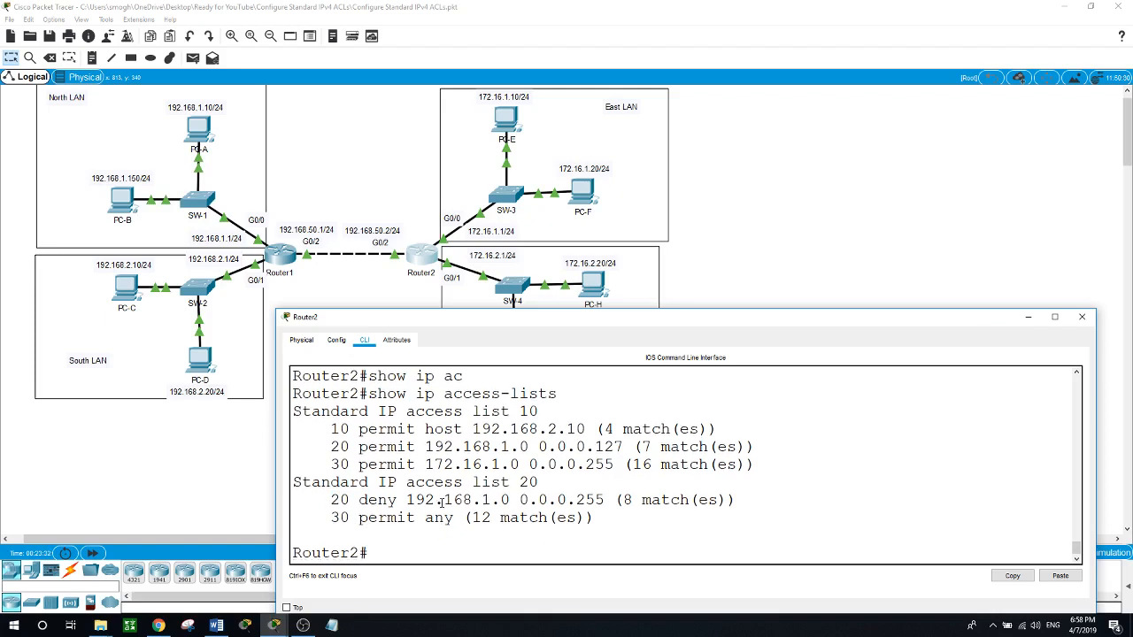
Reopen standard IP access list 20 for editing from Router2's global configuration mode.
type("conf t")
key("Return")
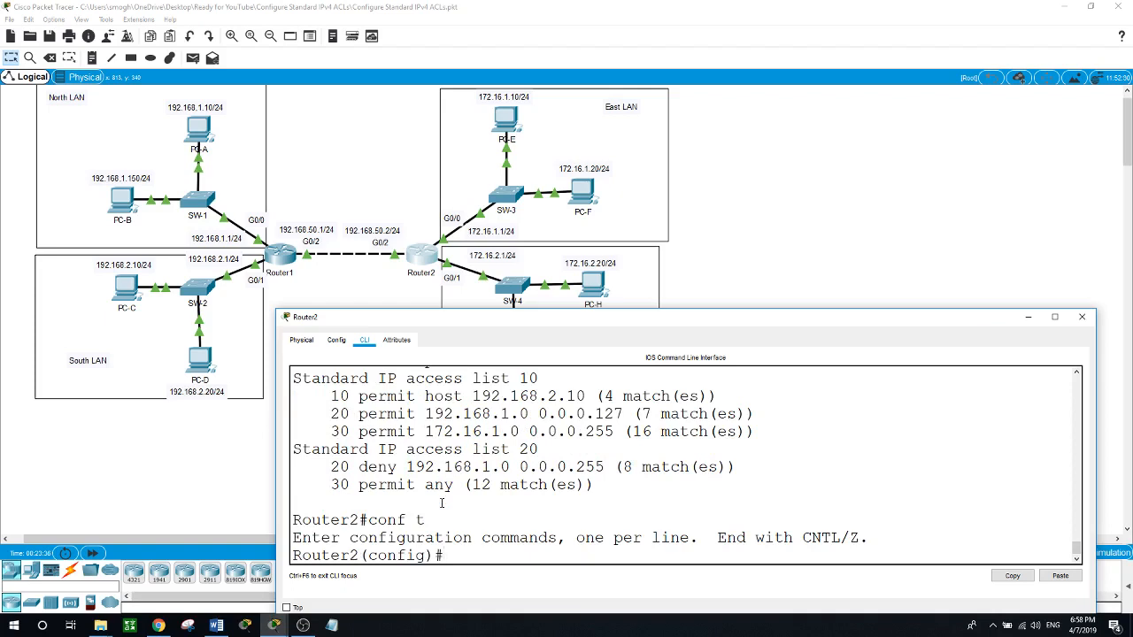
type("ip acce")
key("Tab")
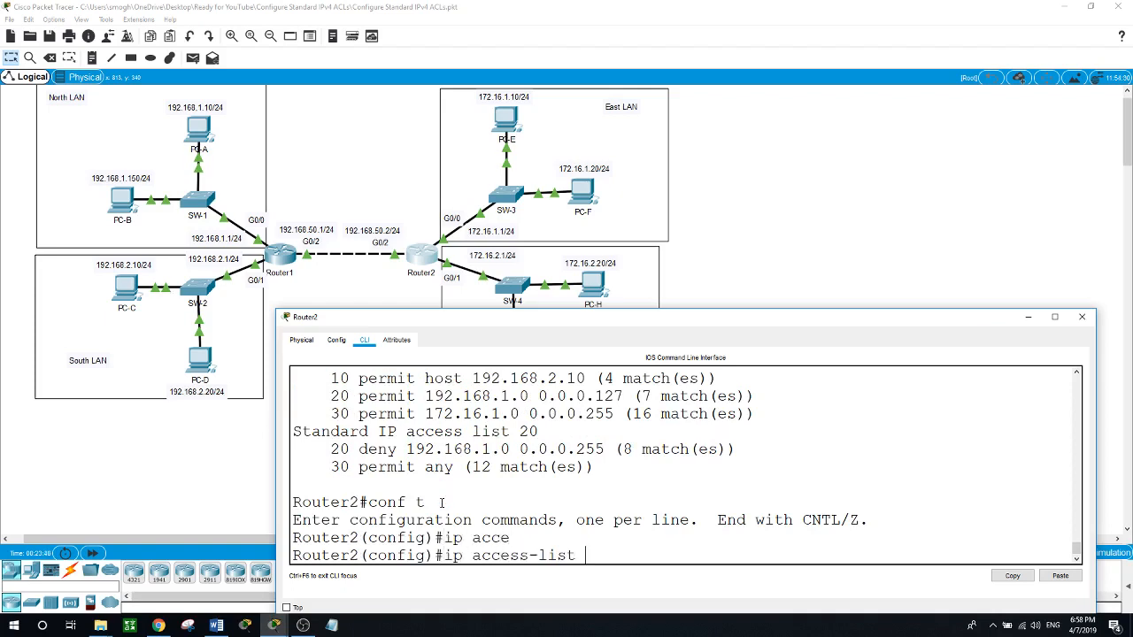
type("st")
key("Tab")
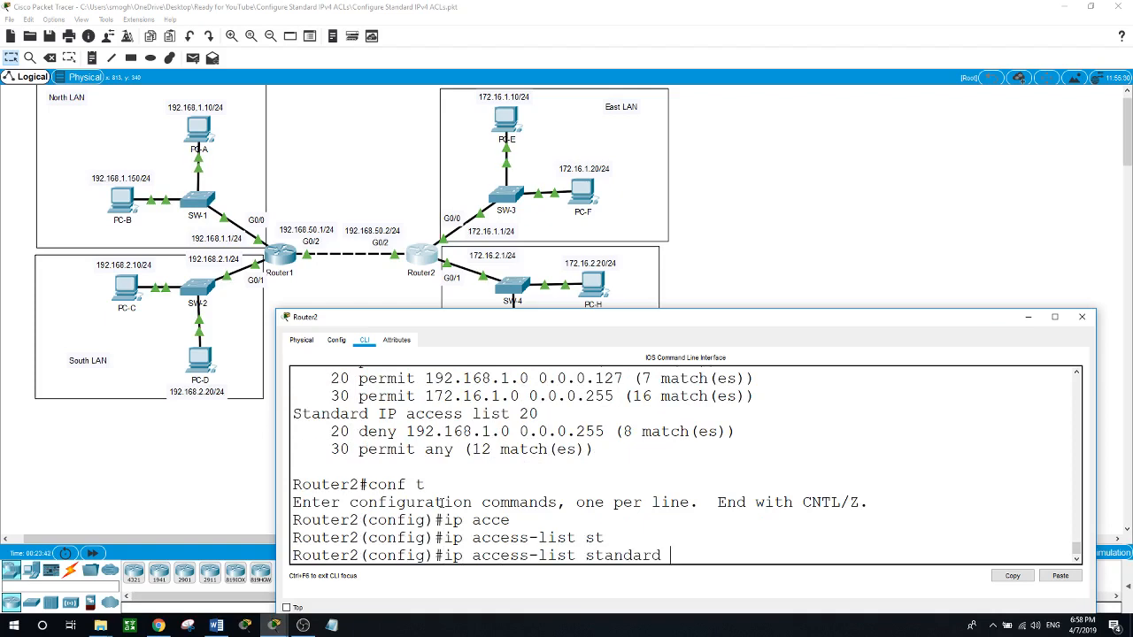
type("20")
key("Return")
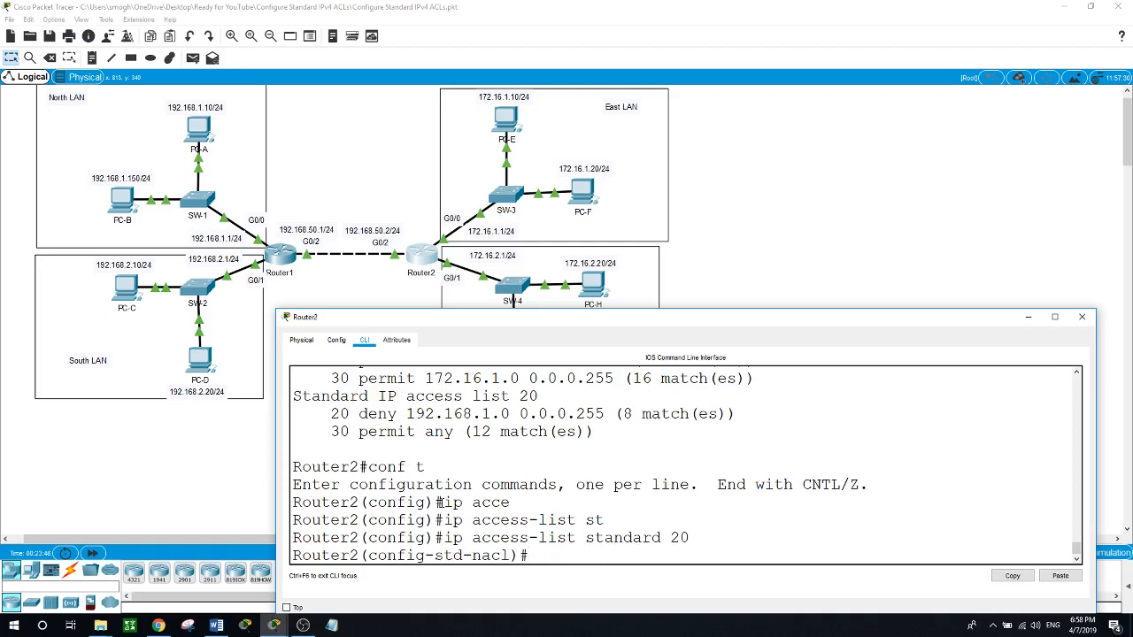
Add entry 5 to access list 20 permitting host 192.168.1.10, and leave the list's configuration.
type("1")
type("0")
type(" p")
key("BackSpace")
key("BackSpace")
key("BackSpace")
key("BackSpace")
type("5 permi")
key("Tab")
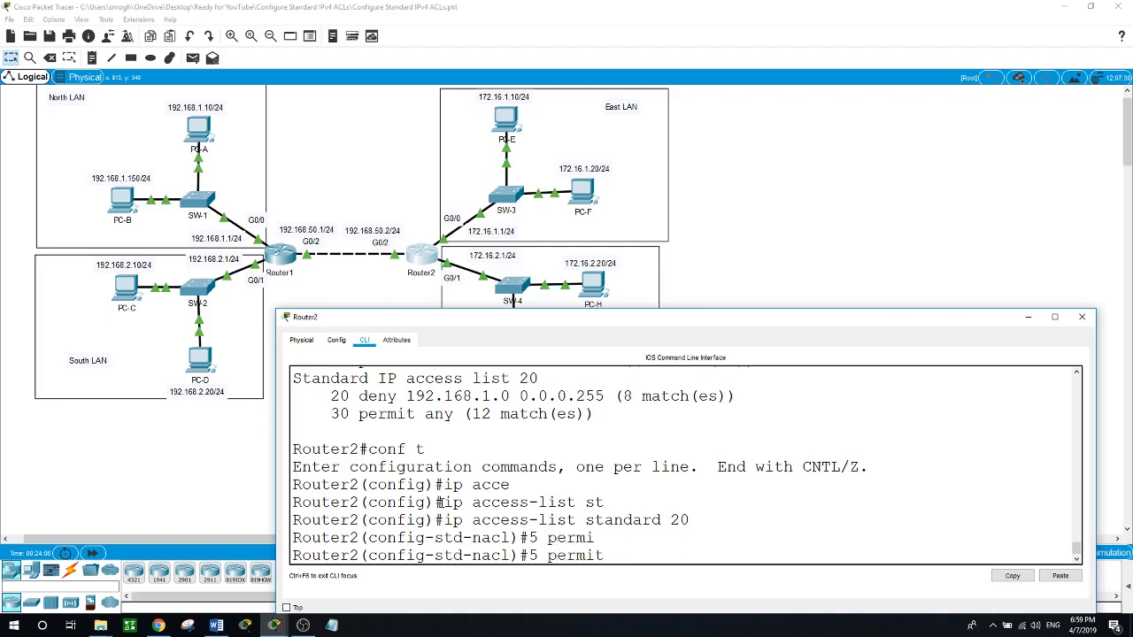
type("host 192.168.1.10")
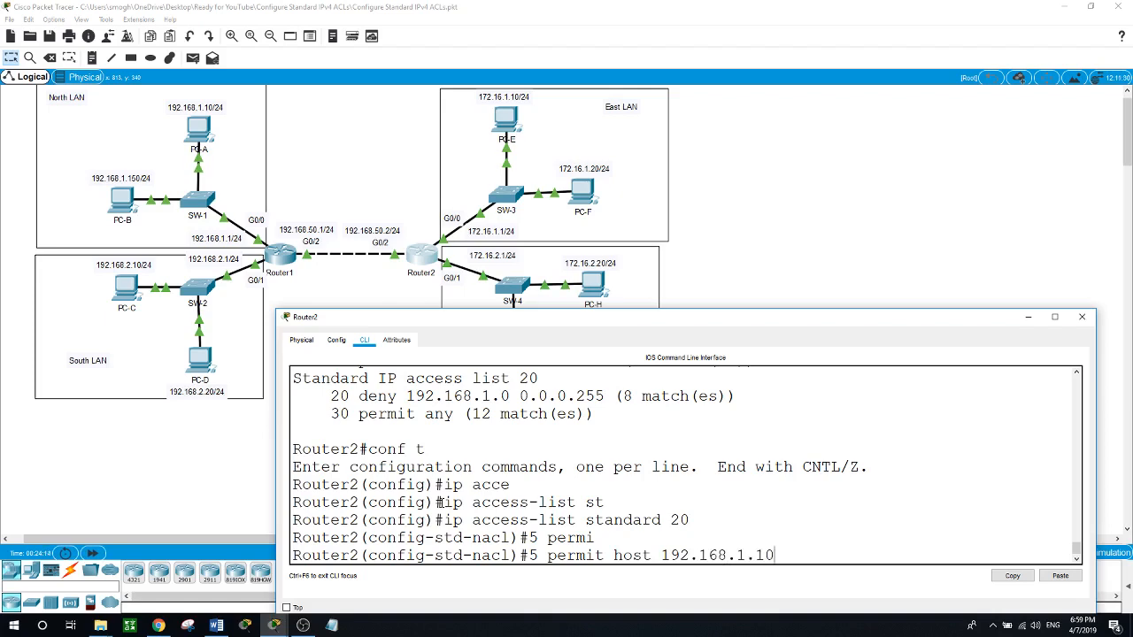
key("Return")
type("exit")
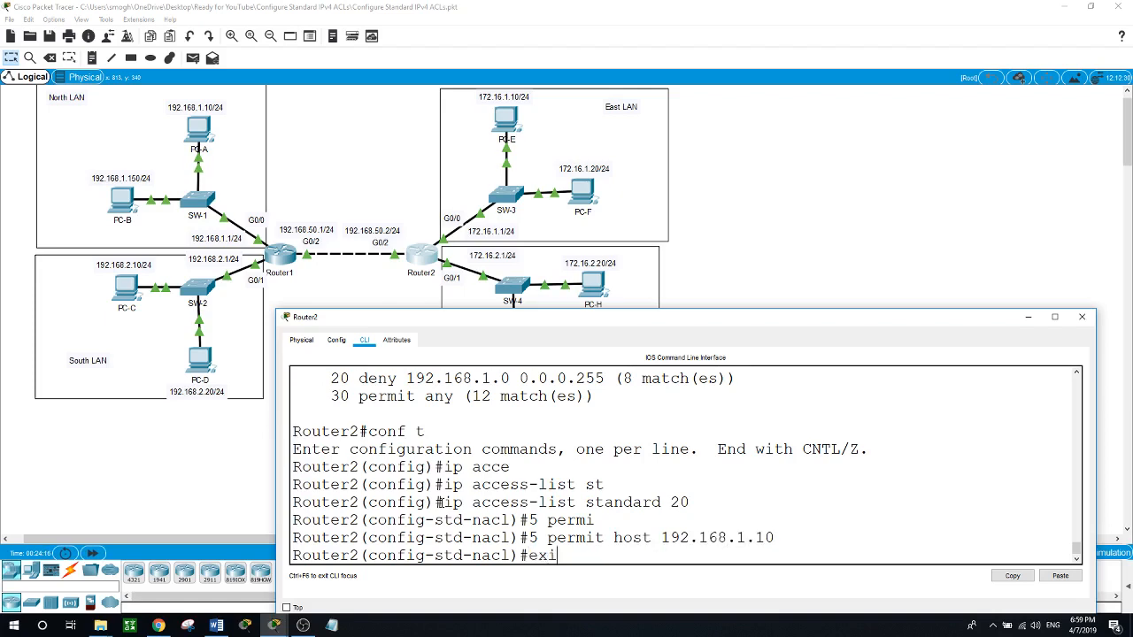
key("Return")
Display Router2's IP access lists from privileged EXEC mode and check entry 5 of list 20.
type("exit")
key("Return")
key("Return")
type("show ip")
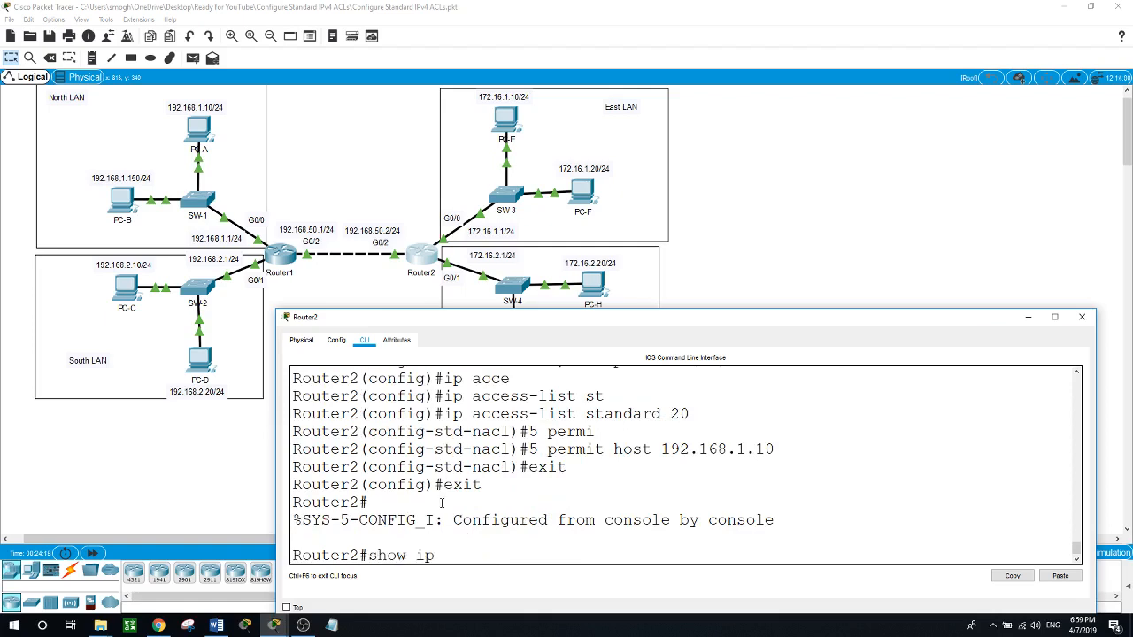
key("Tab")
type("ac")
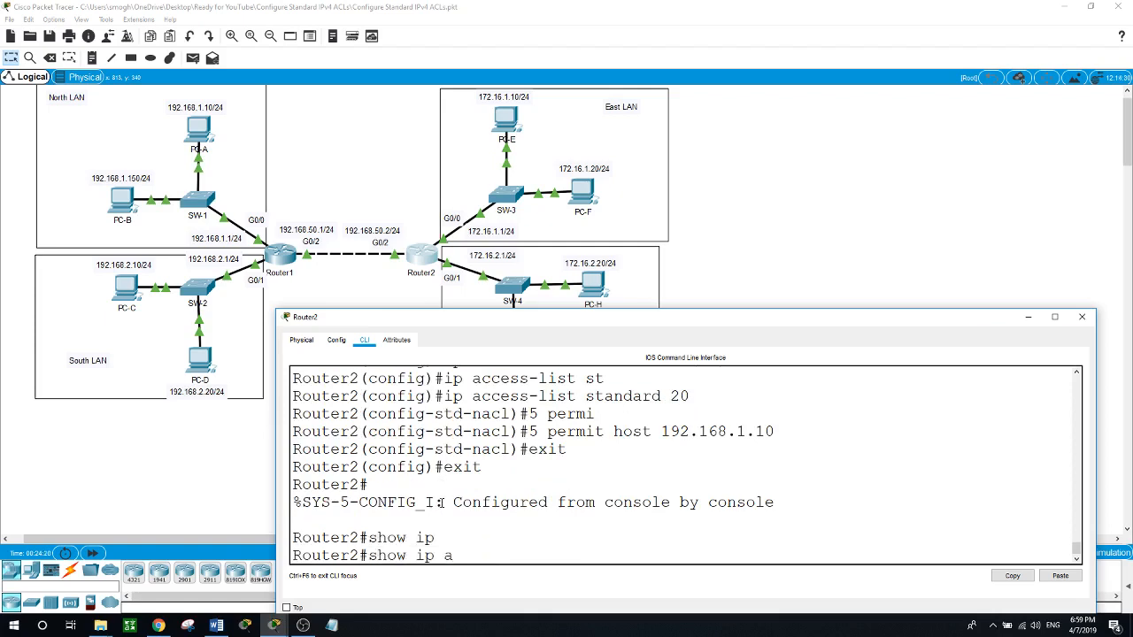
key("Tab")
key("Return")
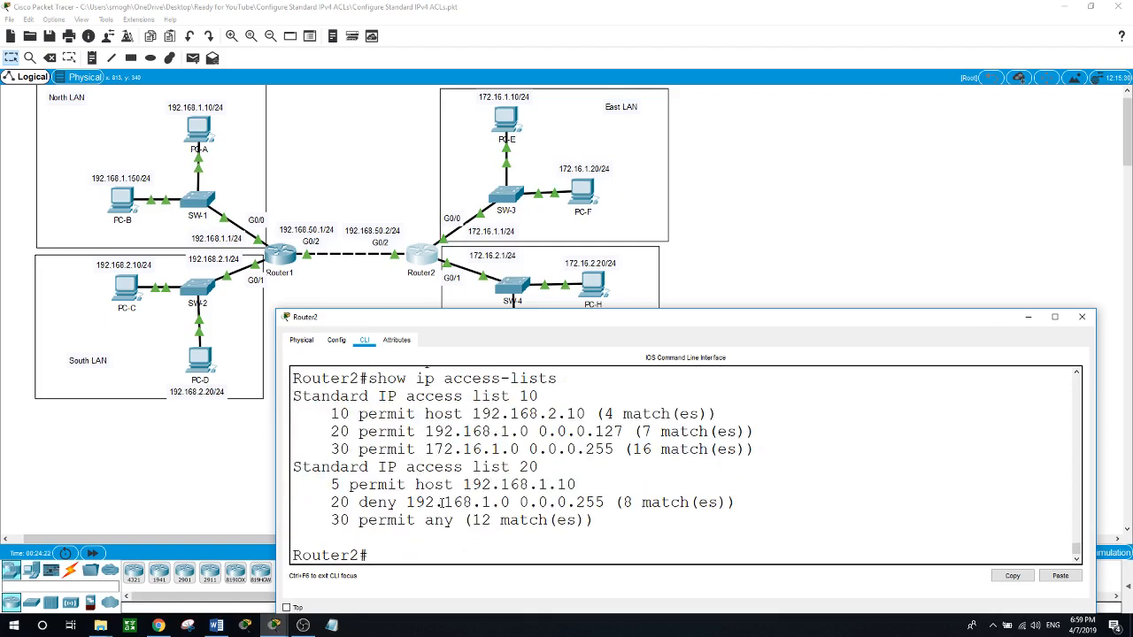
left_click_drag(341, 485, 580, 485)
left_click(441, 553)
Open Router1's command line and enter privileged EXEC mode with the enable password.
left_click(844, 272)
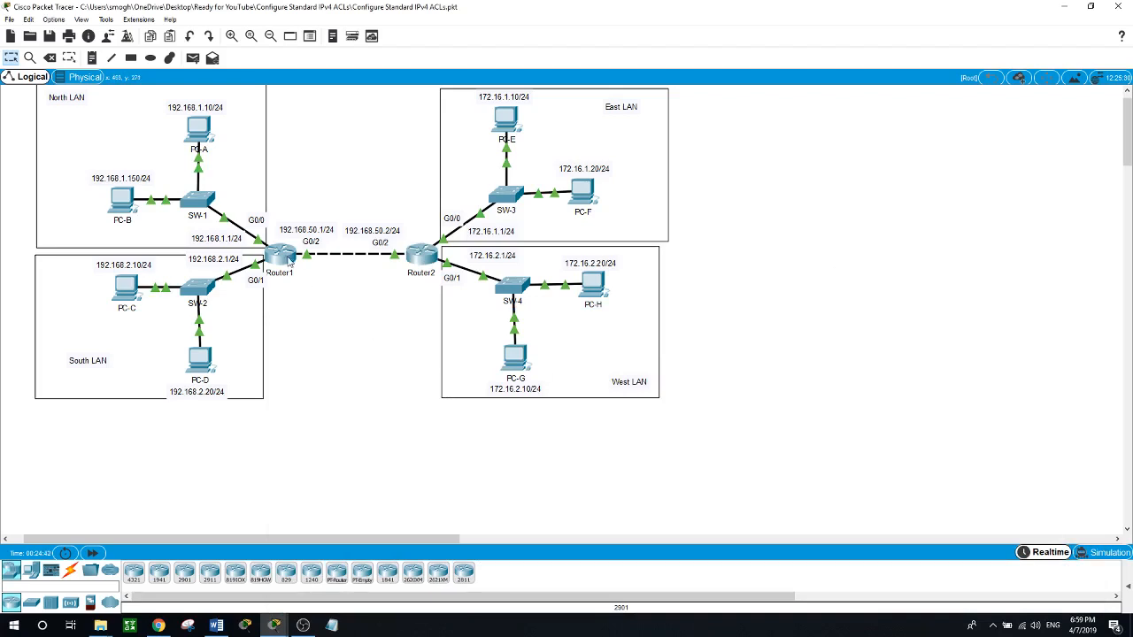
mouse_move(286, 259)
mouse_move(297, 283)
left_click(277, 257)
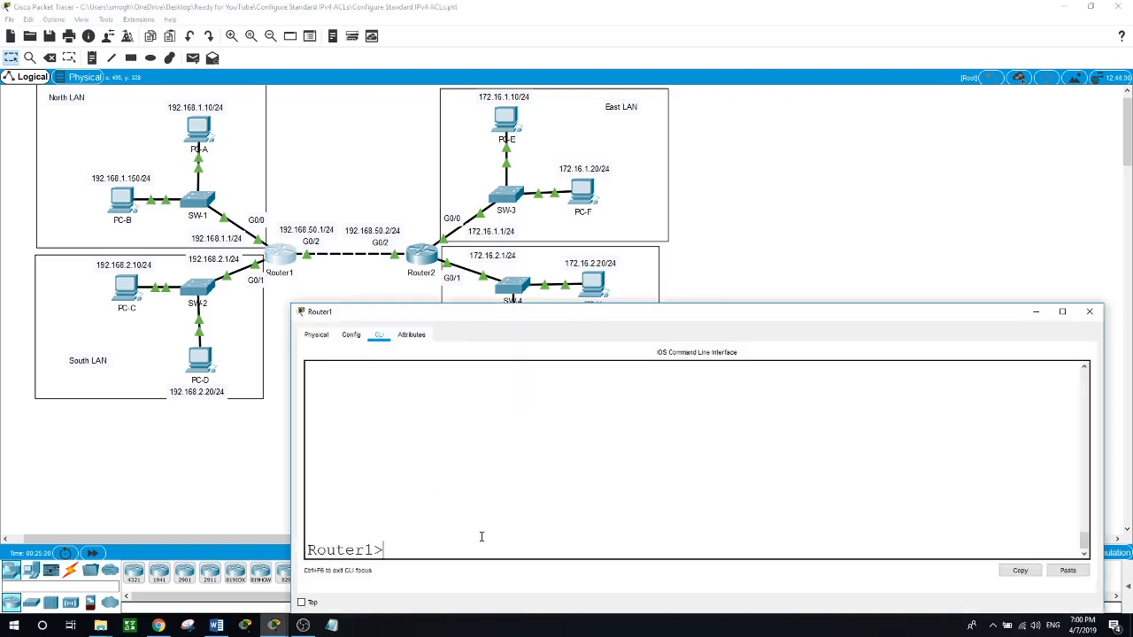
type("en")
key("Return")
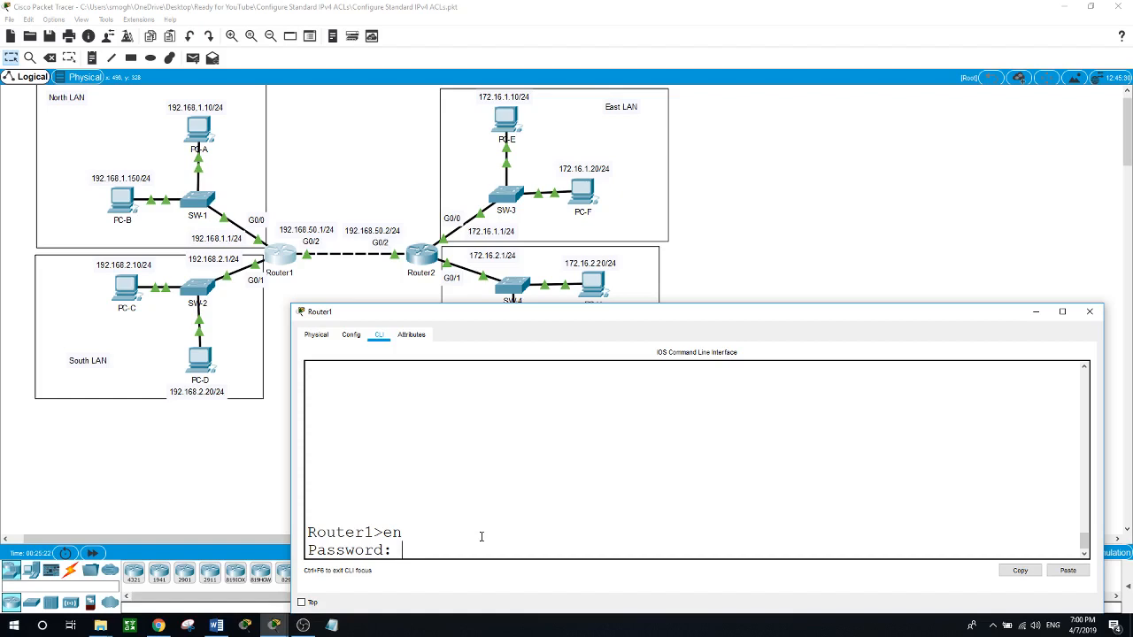
key("Return")
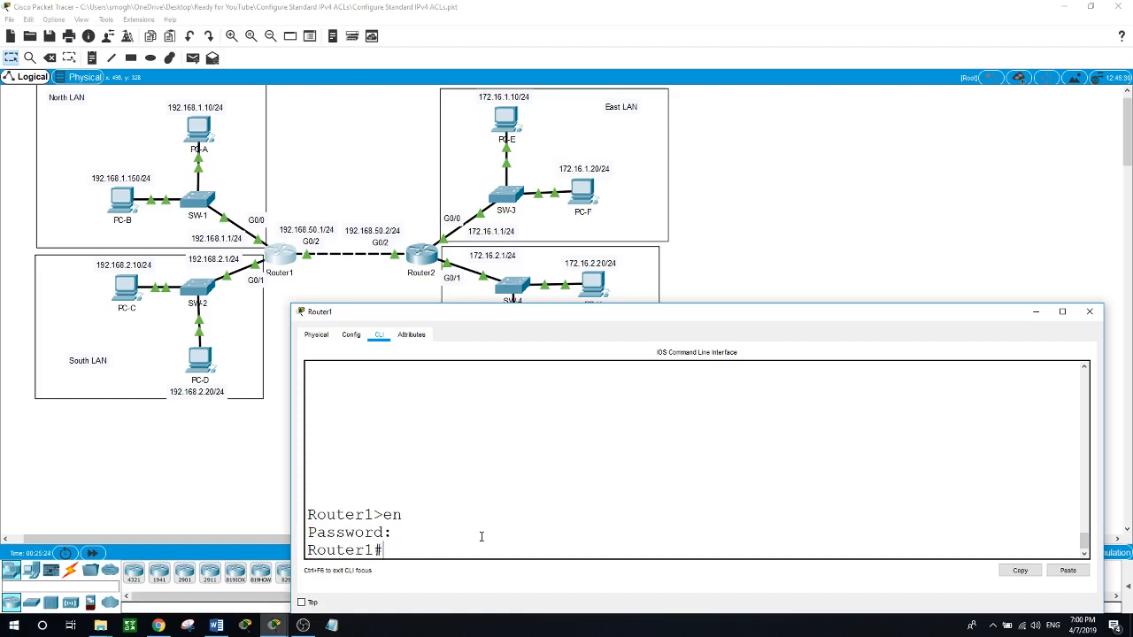
Create a standard named IP access list called NAMED-VTY on Router1, checking the available list identifiers with the command help.
type("conf t")
key("Return")
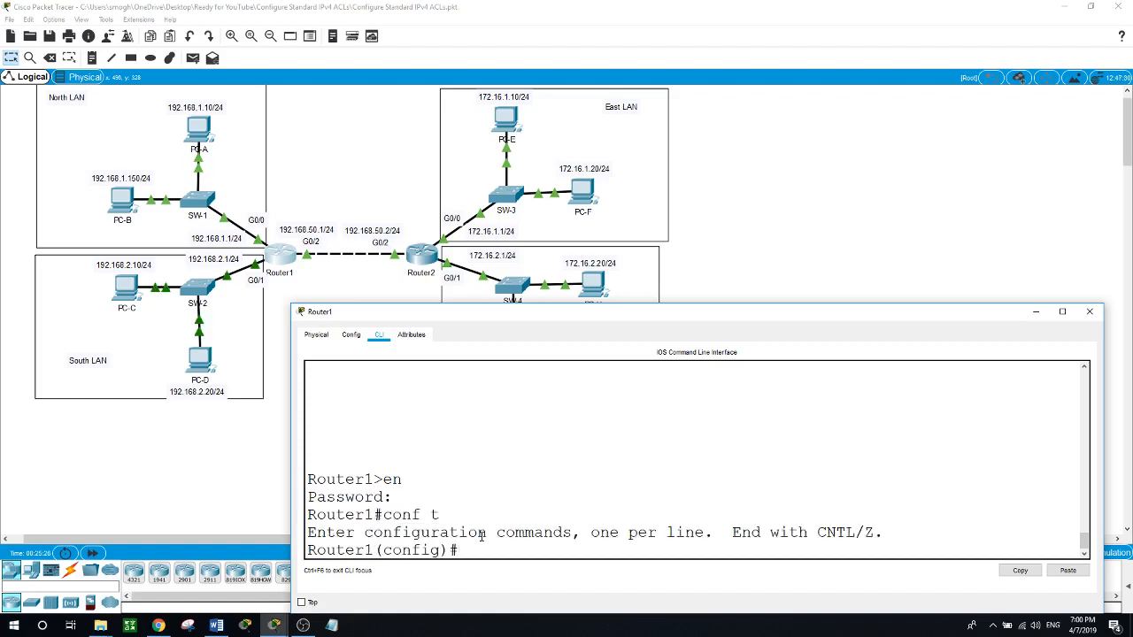
type("ip acc")
key("Tab")
type("stand")
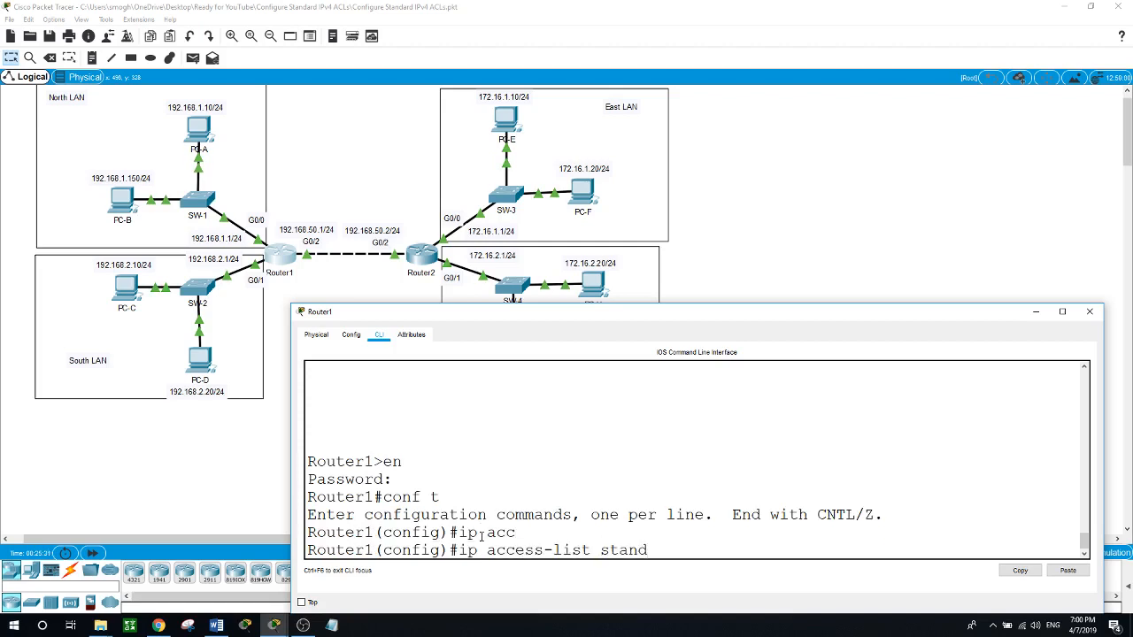
key("Tab")
type("?")
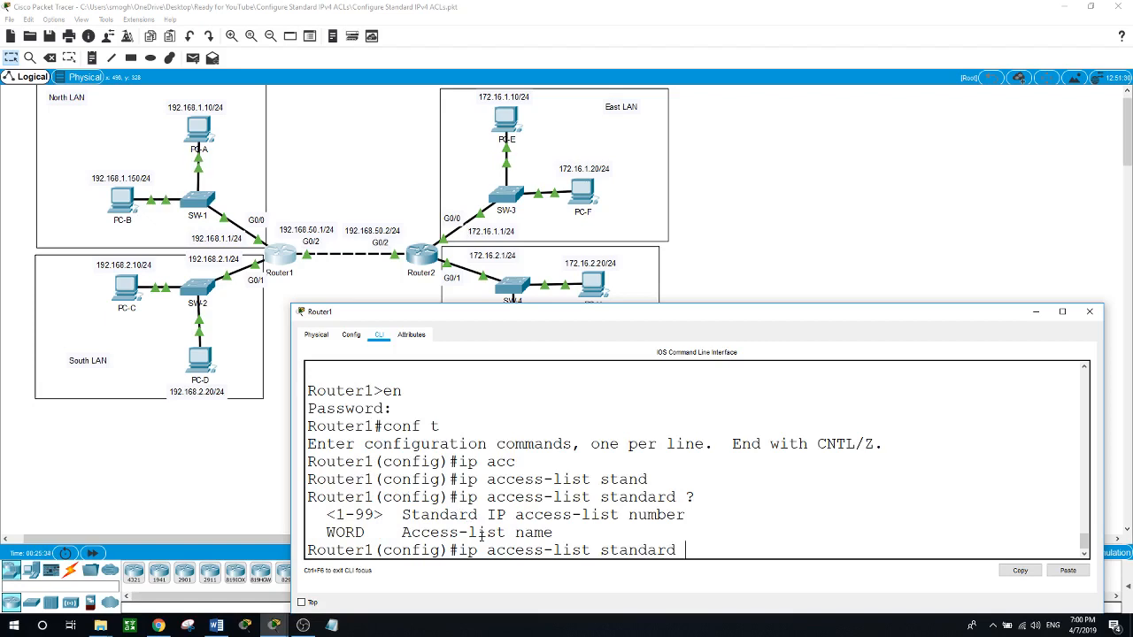
type("NAMED")
key("BackSpace")
type("-VTY")
key("Return")
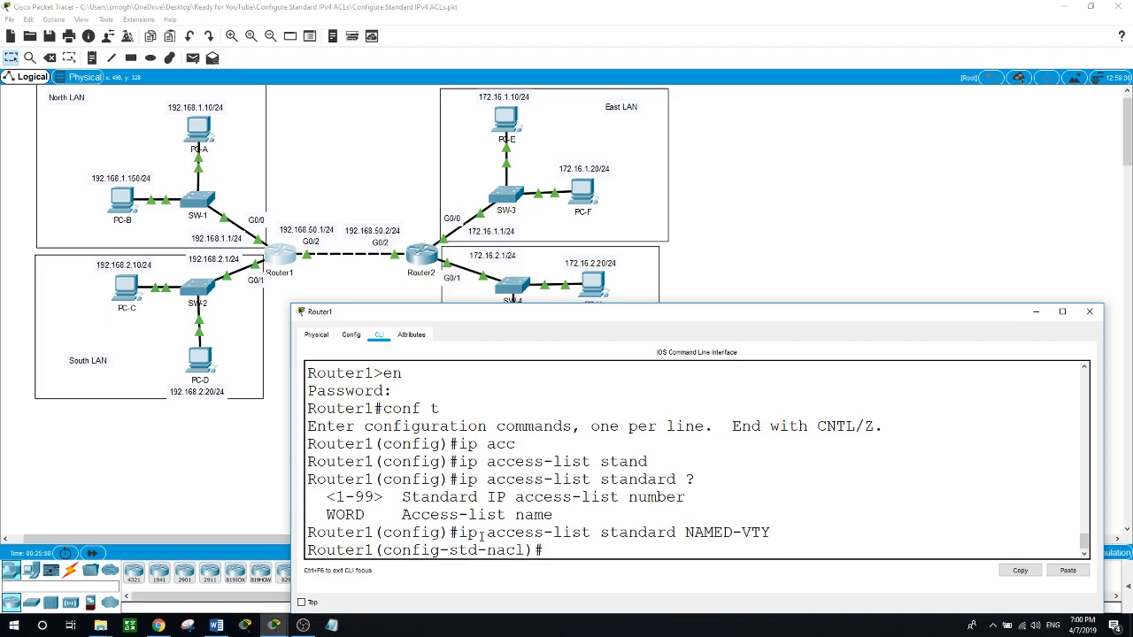
Permit 192.168.2.10 in the NAMED-VTY access list and return to global configuration mode.
type("permi")
key("Tab")
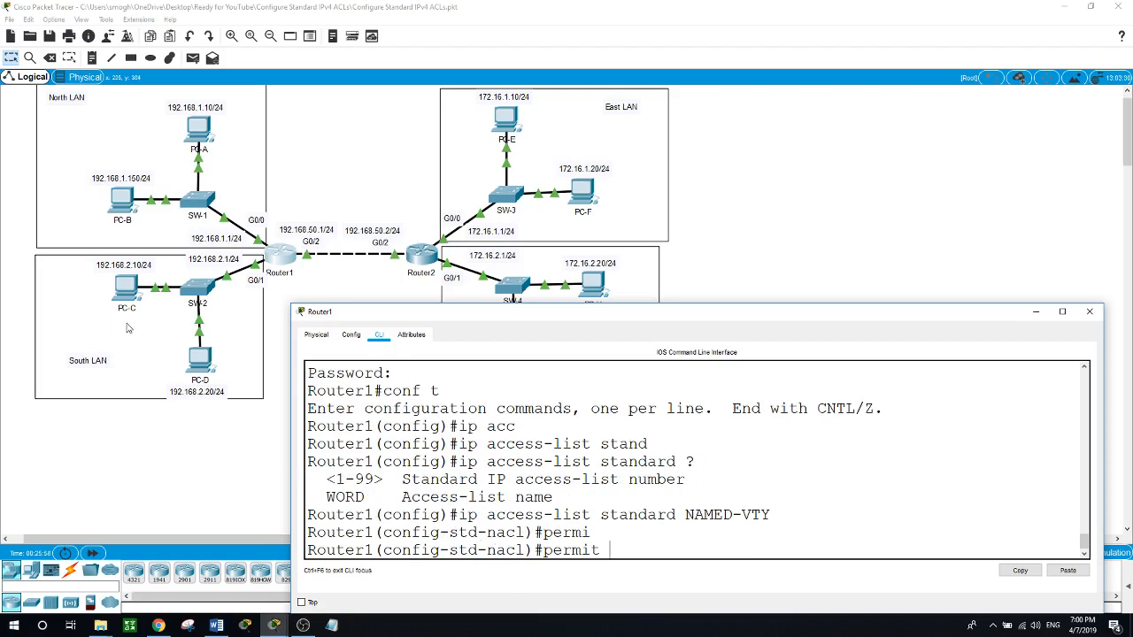
type("192.16")
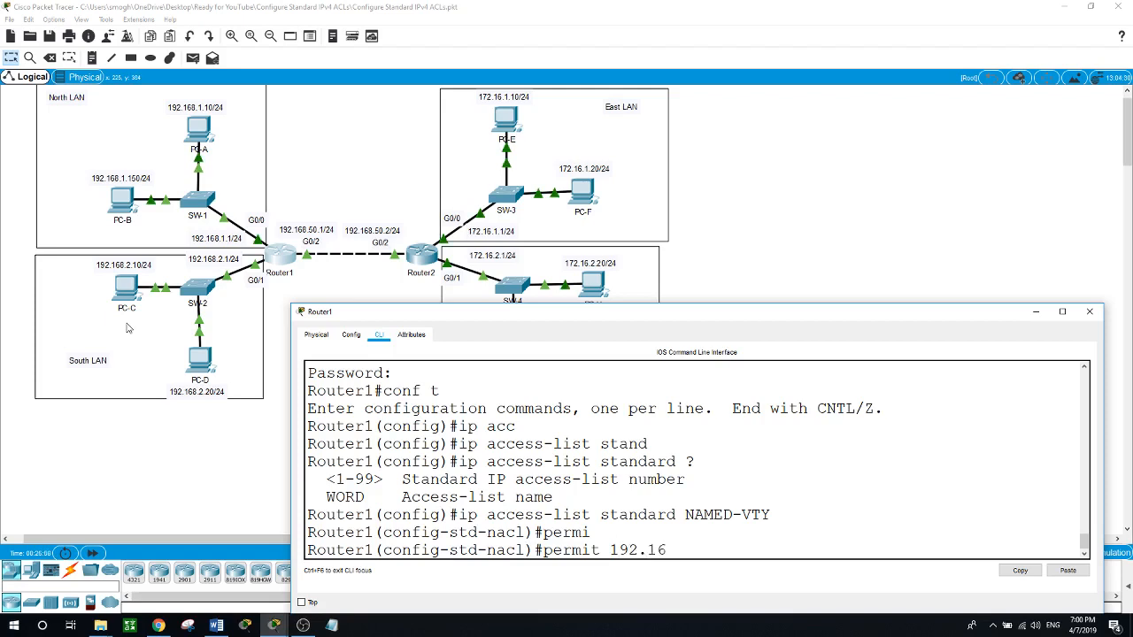
type("8.2.10")
key("Return")
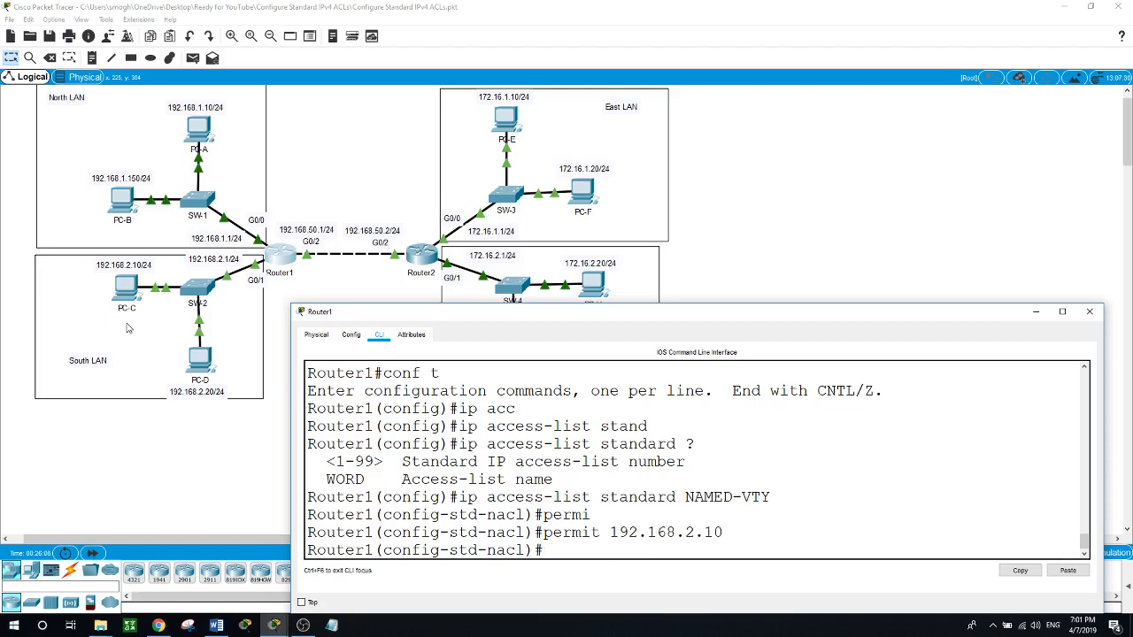
type("exit")
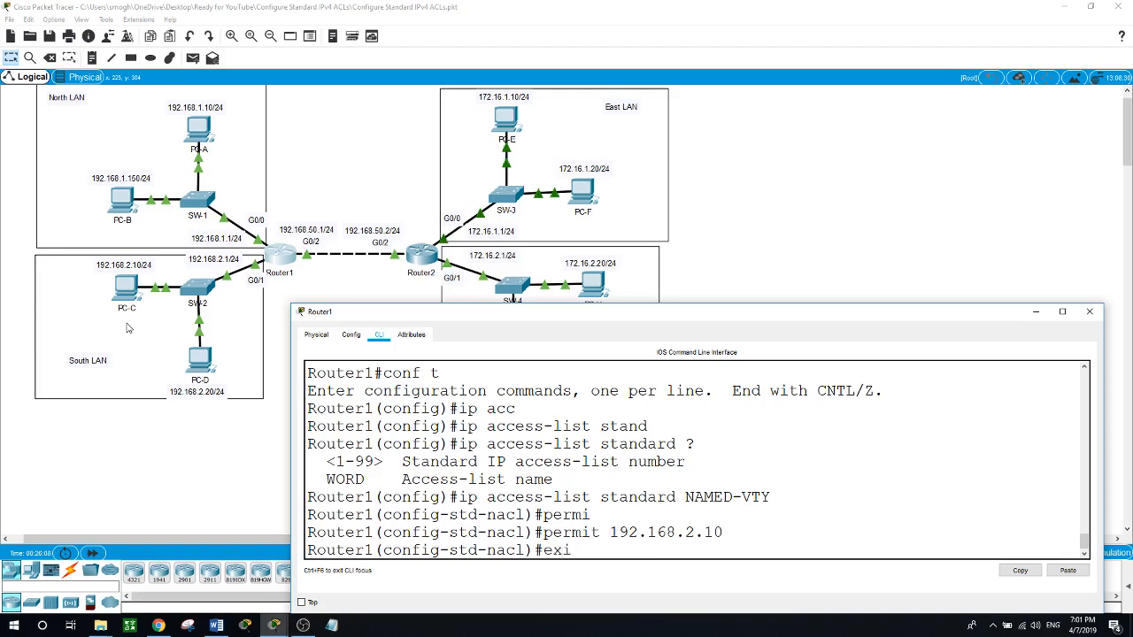
key("Return")
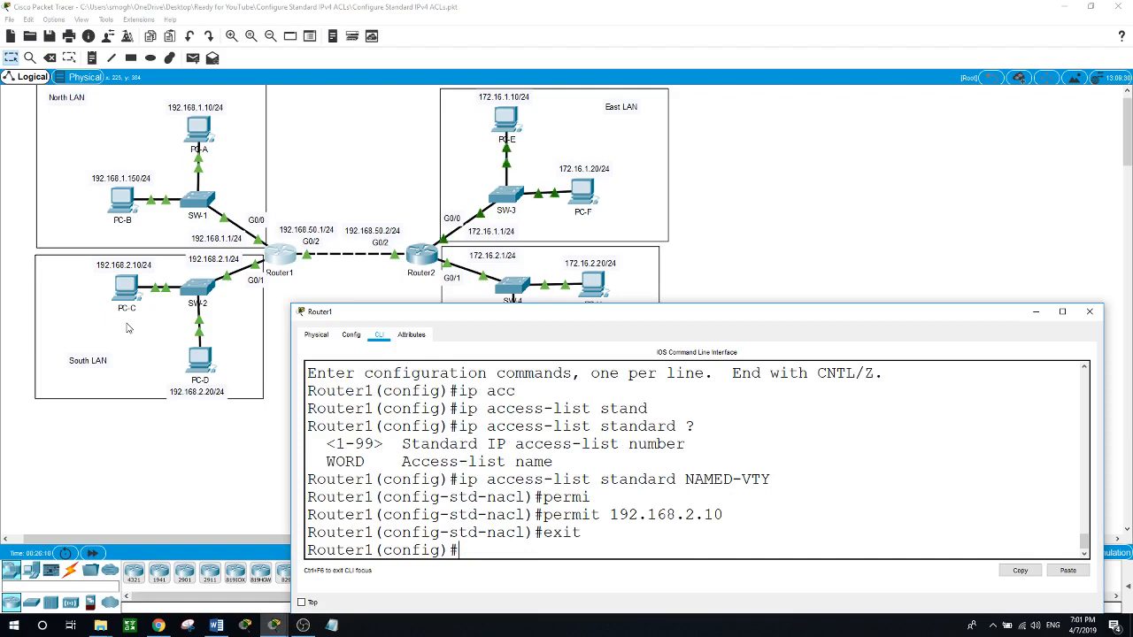
Apply the NAMED-VTY access class to incoming connections on Router1's vty lines 0 to 4, checking the direction options with the command help.
type("line vty 0")
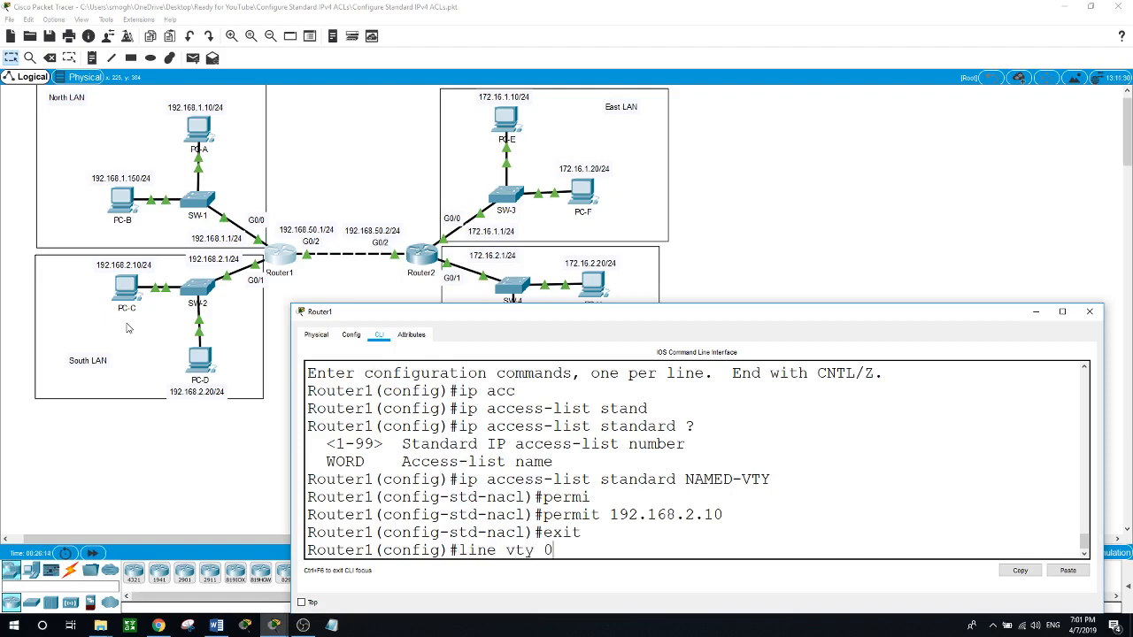
type(" 4")
key("Return")
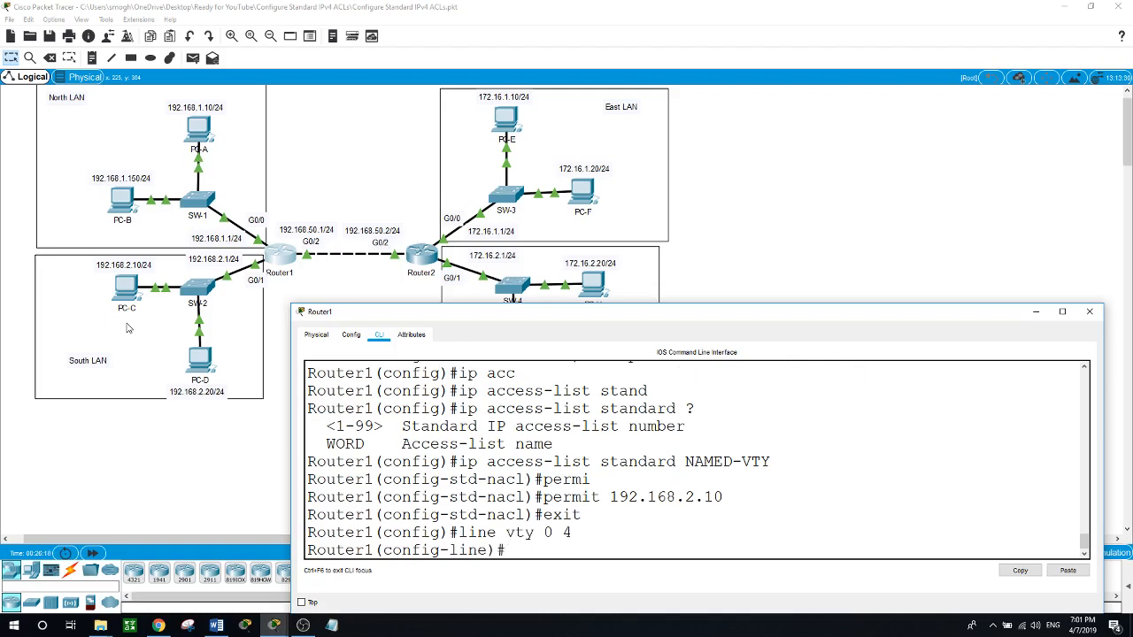
type("ac")
key("Tab")
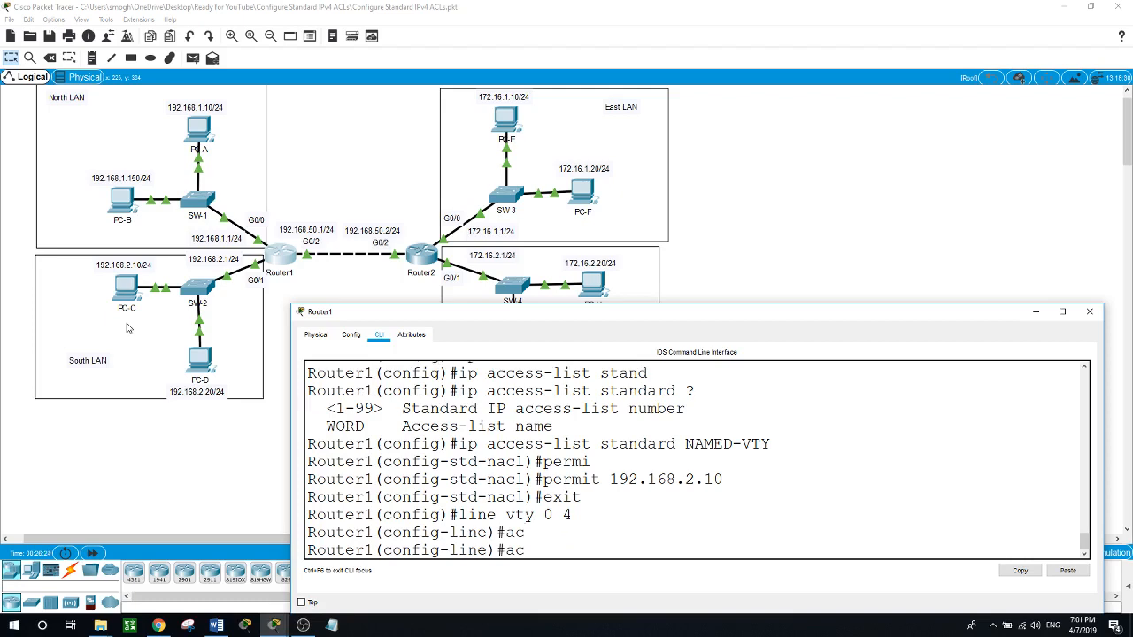
type("cess")
key("Tab")
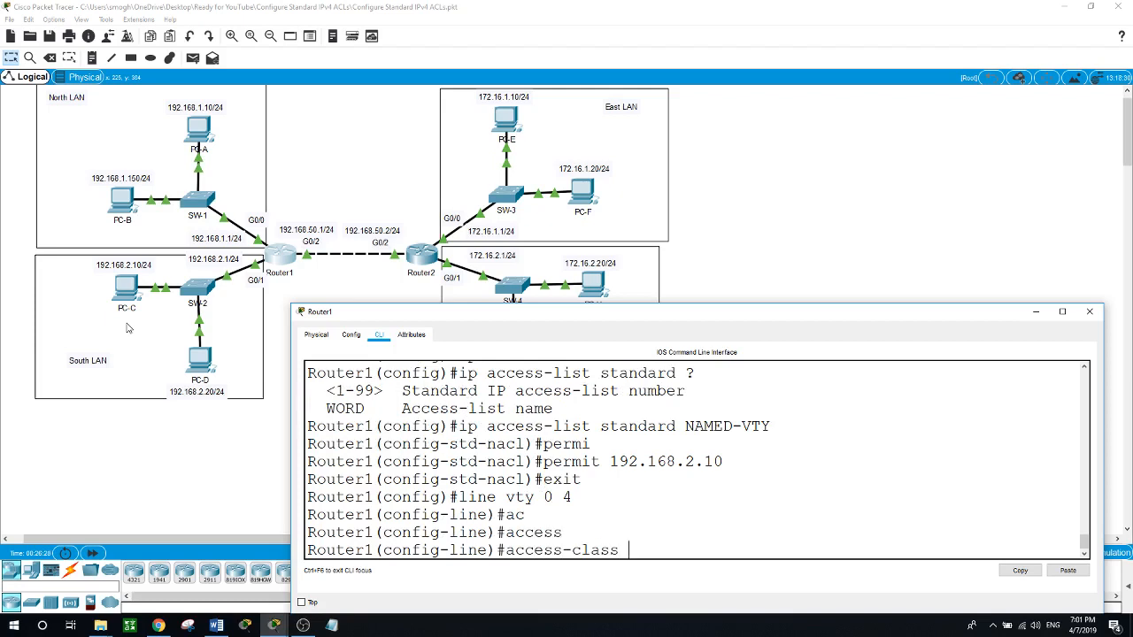
type("NAMED-VTY i")
key("BackSpace")
type("?")
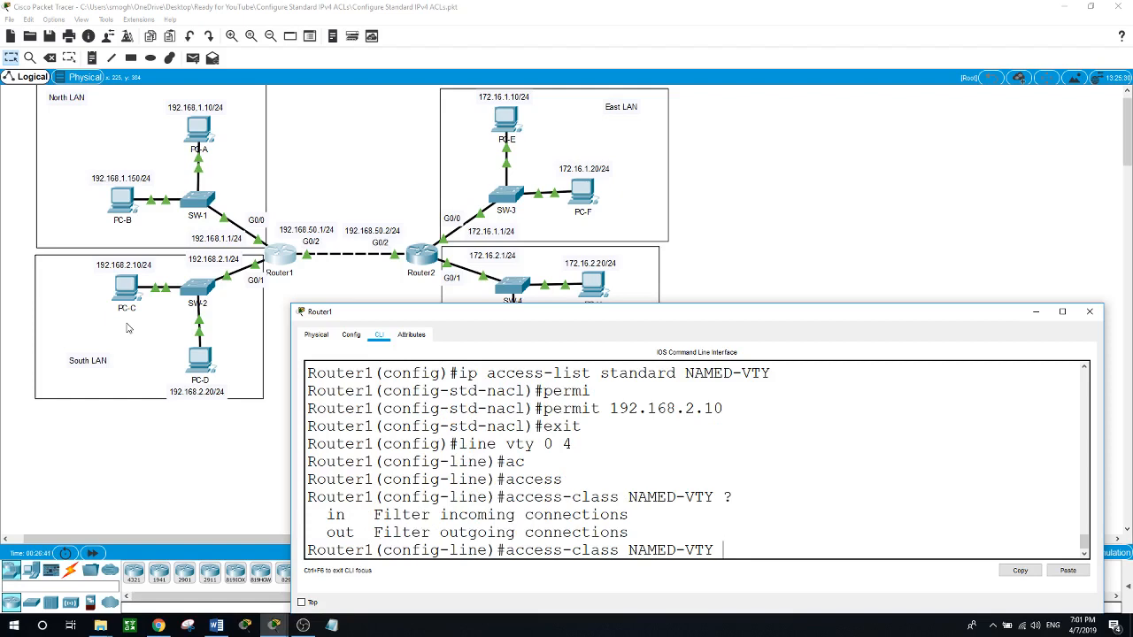
type("in")
key("Return")
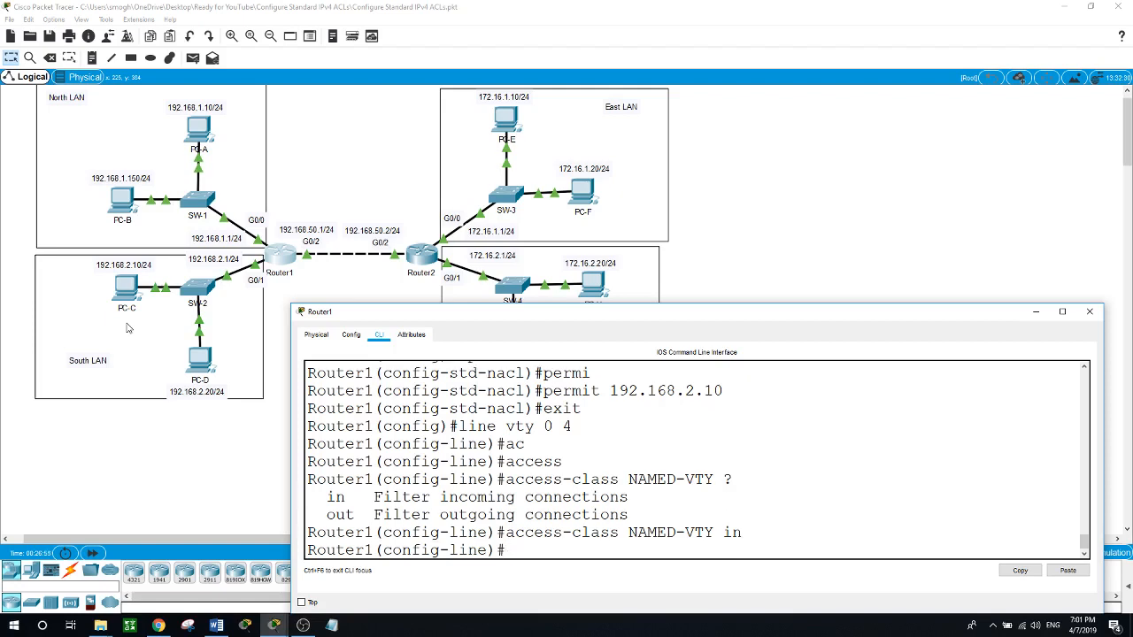
Review the permit, line vty 0 4 and access-class NAMED-VTY commands entered in Router1's command line.
scroll(126, 328, "up", 1)
scroll(714, 462, "up", 1)
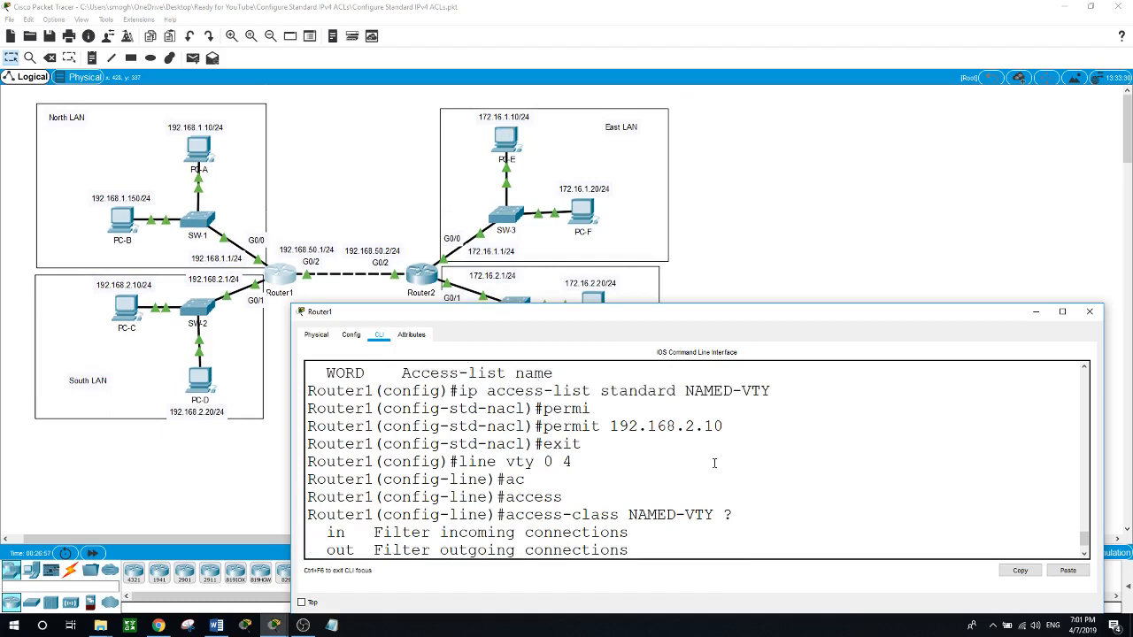
scroll(714, 463, "down", 1)
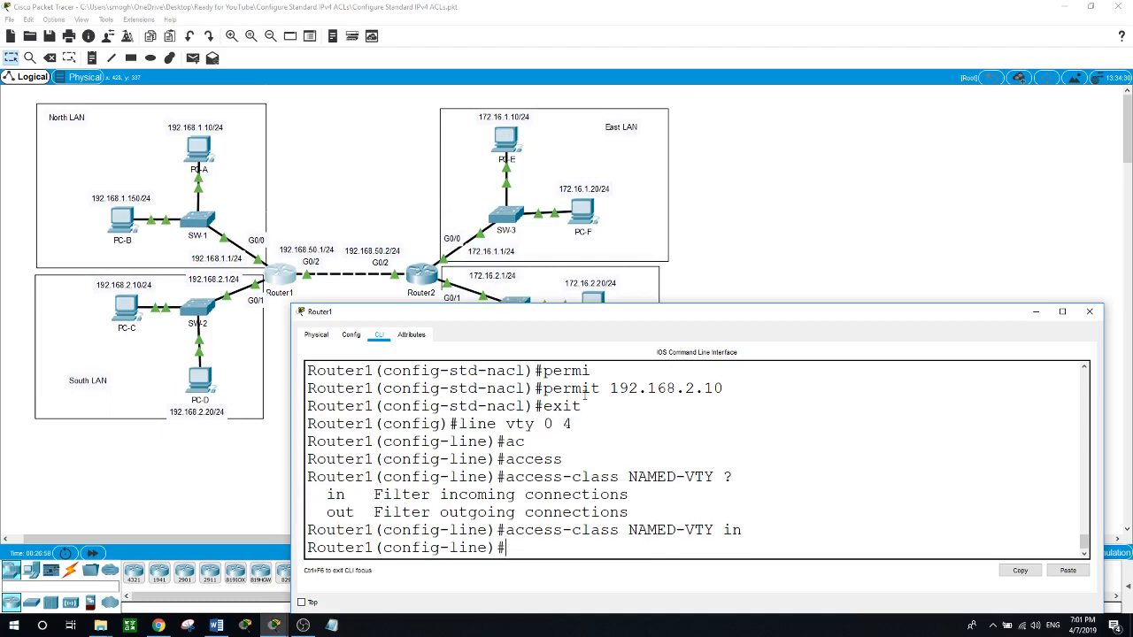
left_click_drag(543, 389, 687, 391)
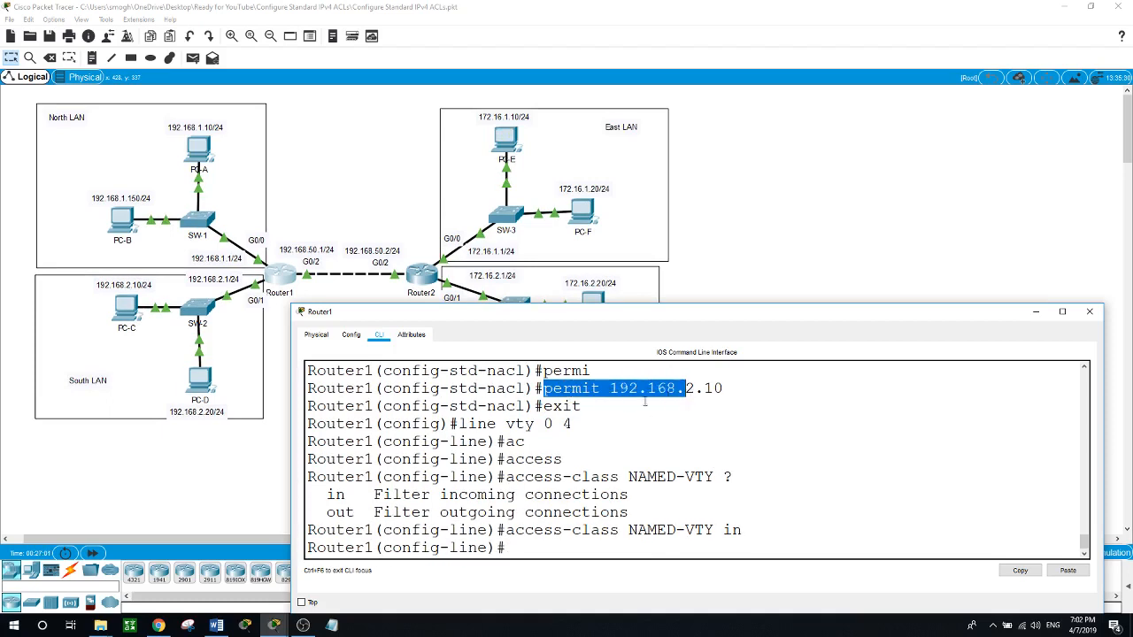
left_click(461, 424)
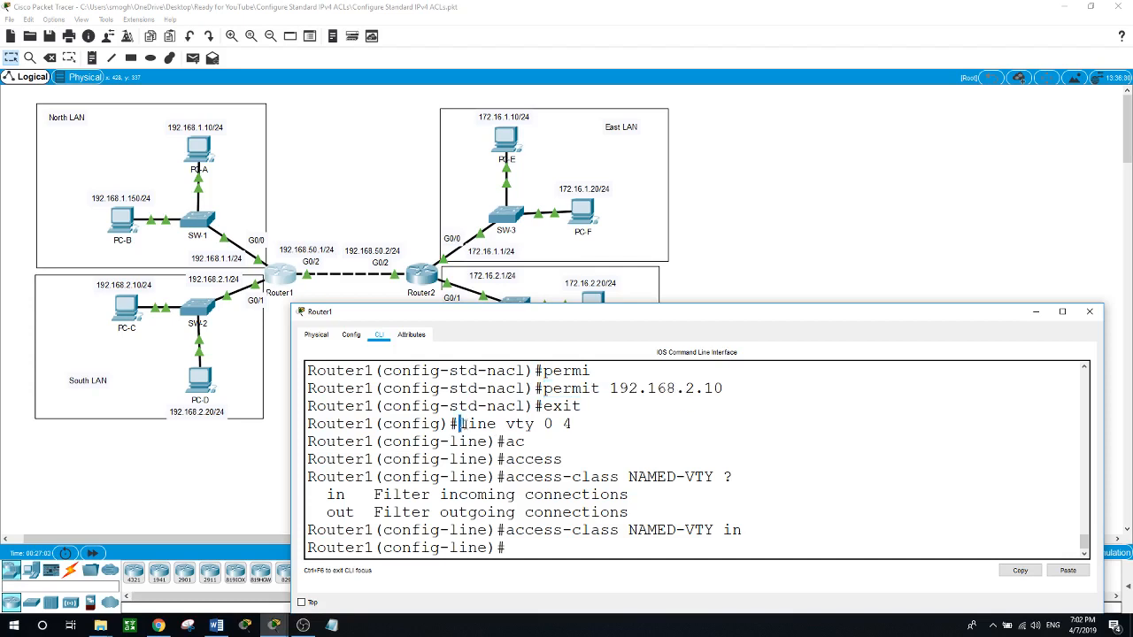
left_click_drag(461, 424, 581, 424)
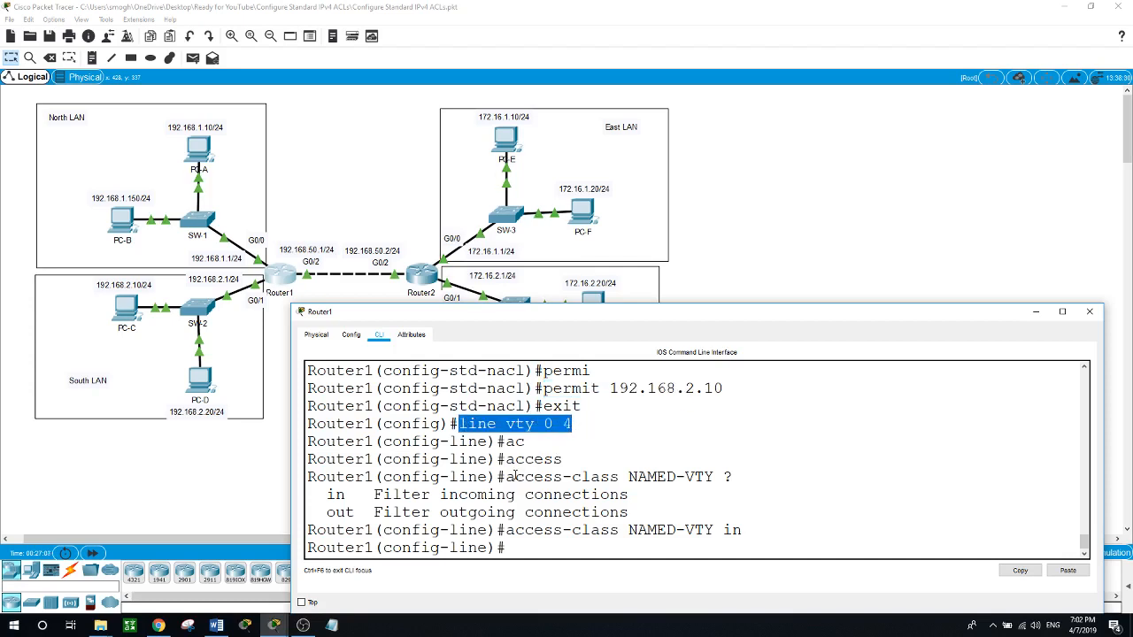
left_click_drag(505, 477, 713, 477)
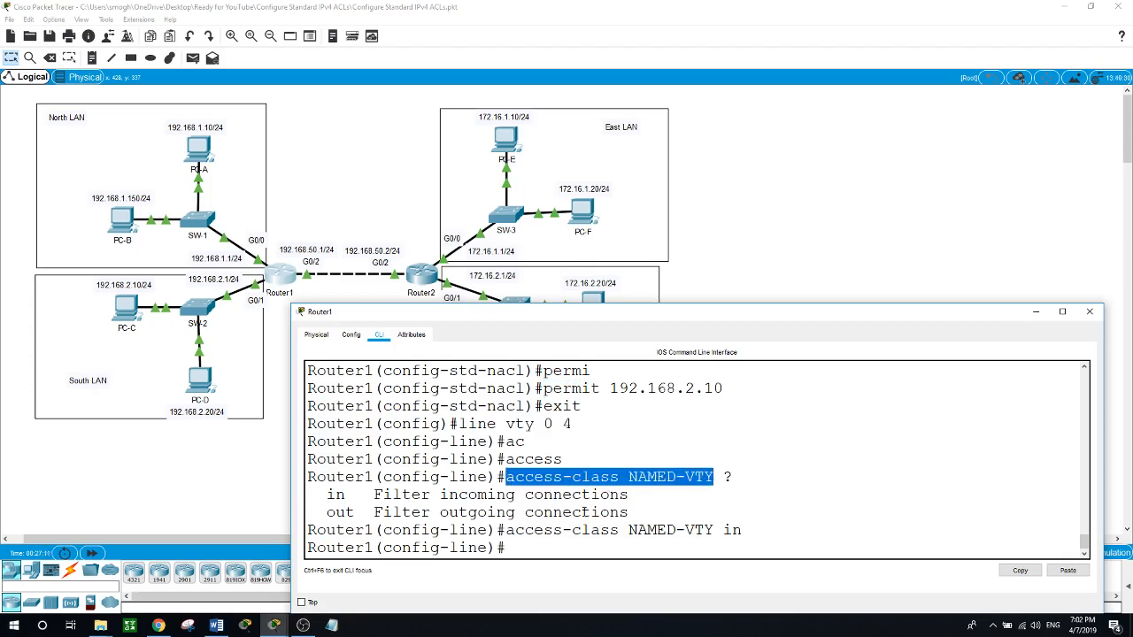
left_click_drag(505, 530, 704, 530)
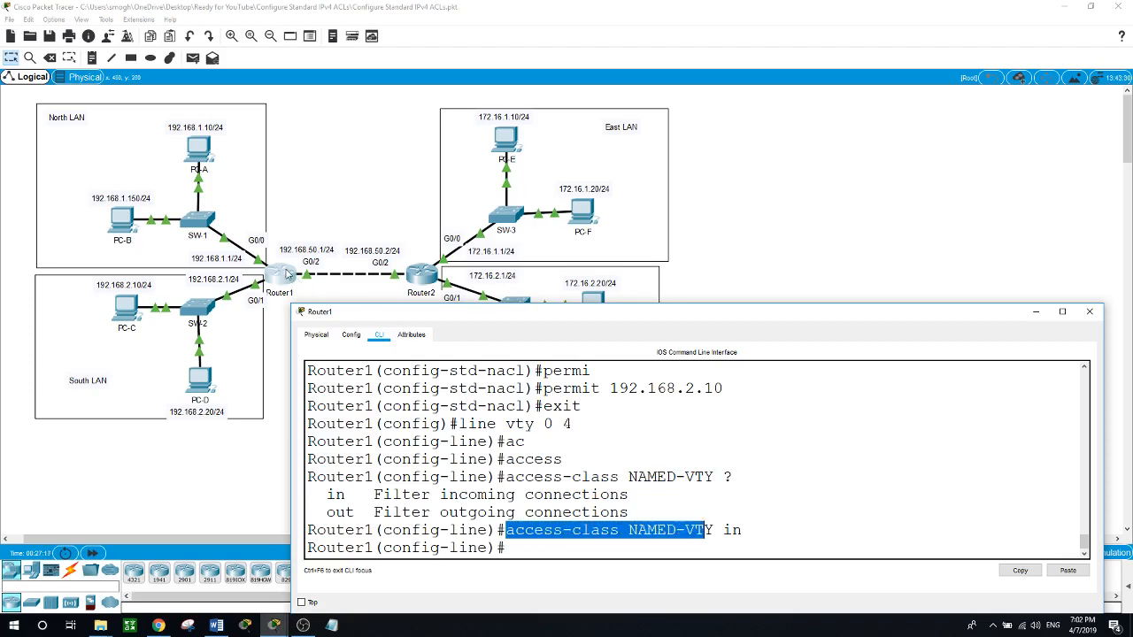
left_click(283, 340)
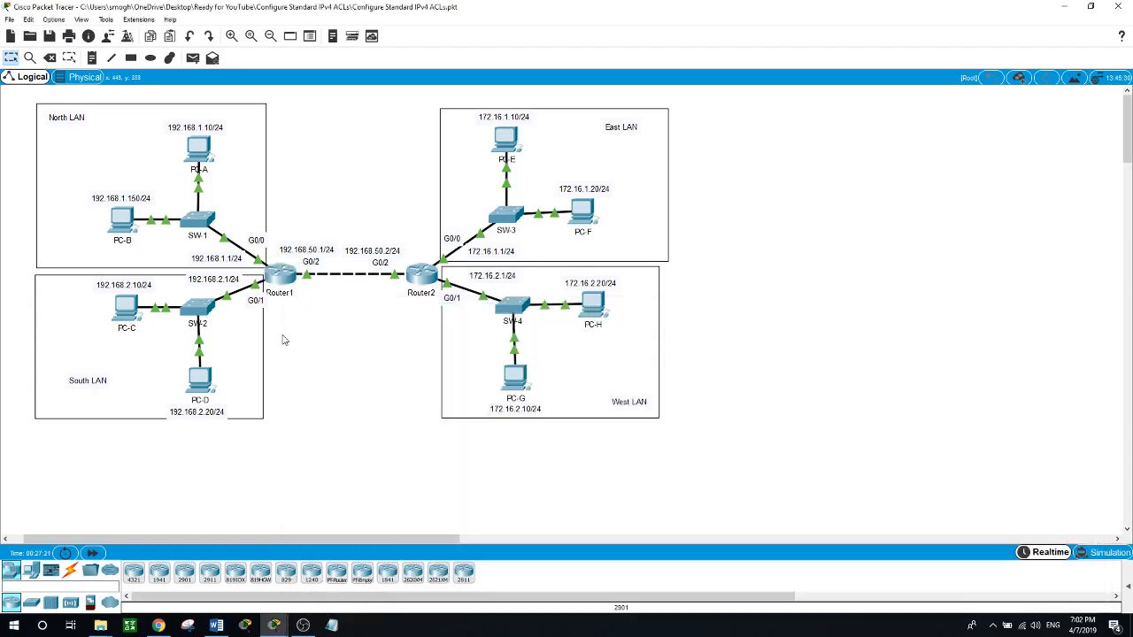
From PC-C's command prompt, open an SSH session to Router1 at 192.168.2.1 as admin1 and enter the login password.
left_click(128, 307)
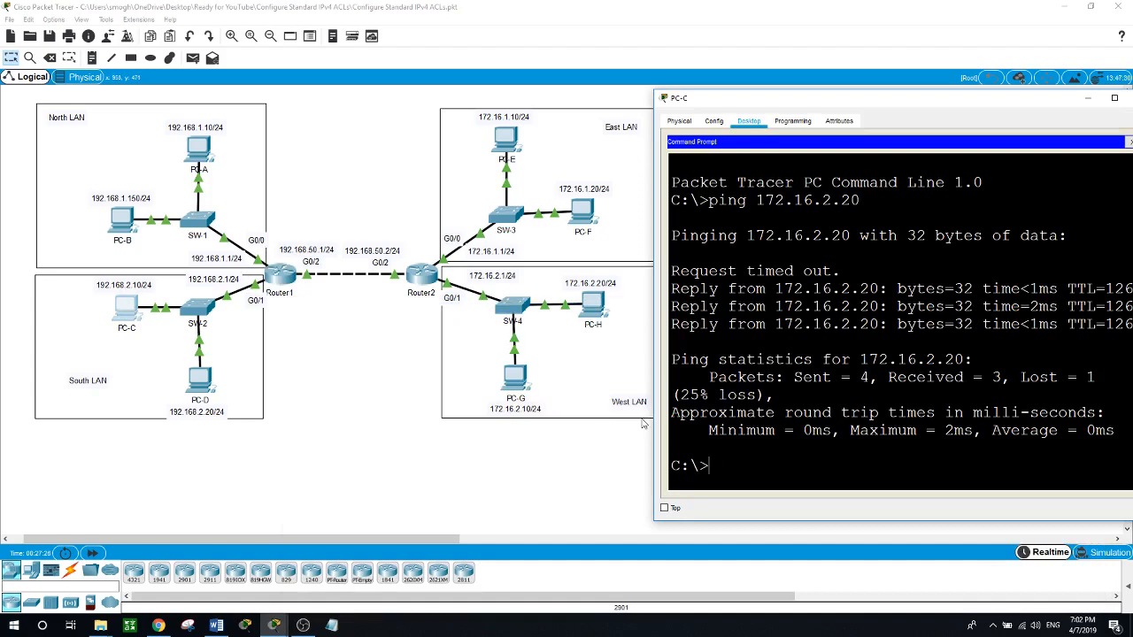
type("ssh -l admin1 192.")
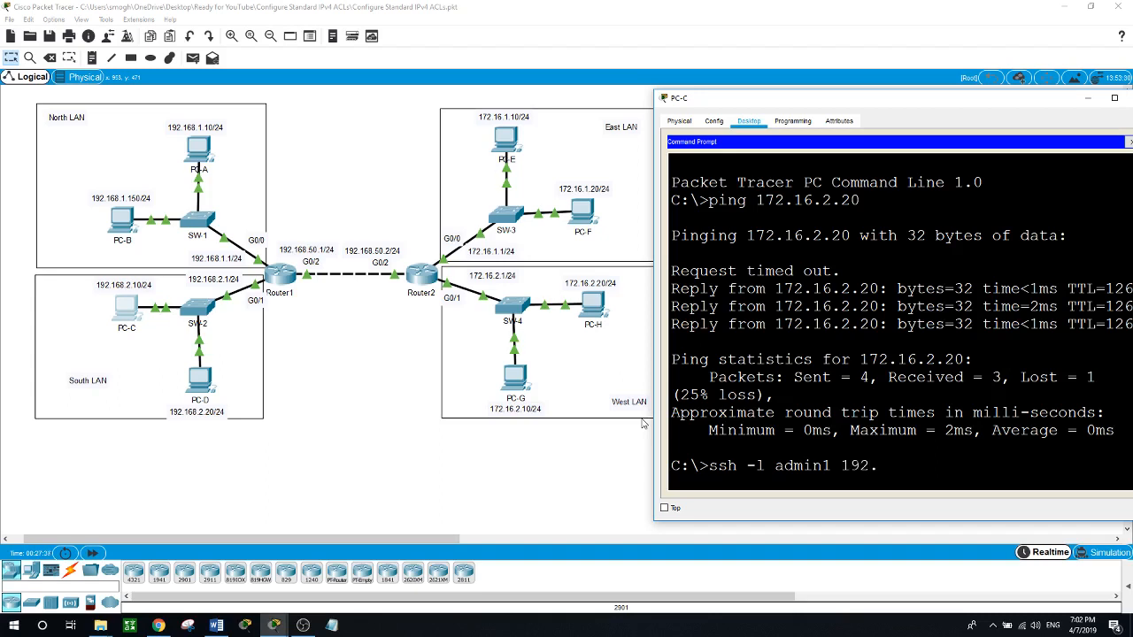
type("168.2.1")
key("Return")
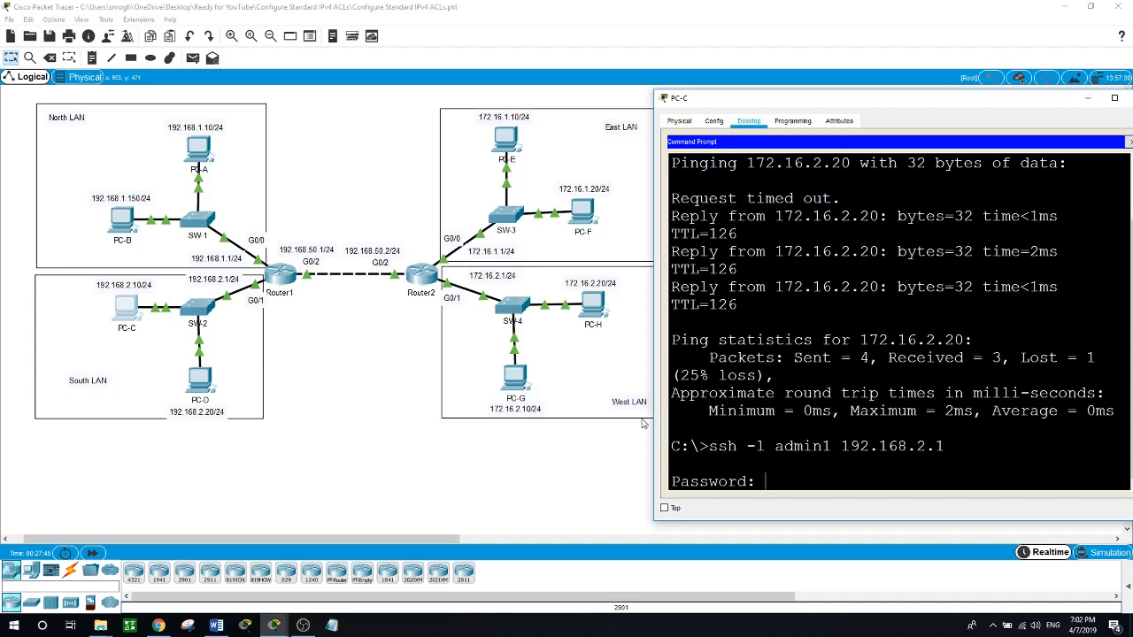
key("Return")
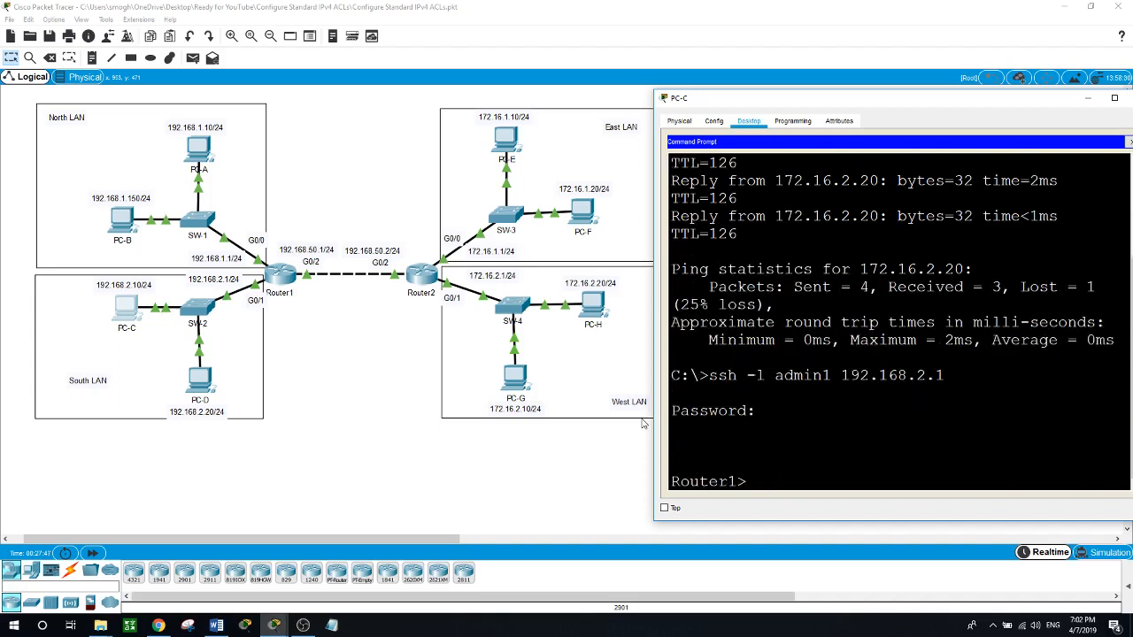
Enter privileged EXEC mode in the SSH session with the enable password.
type("en")
key("Return")
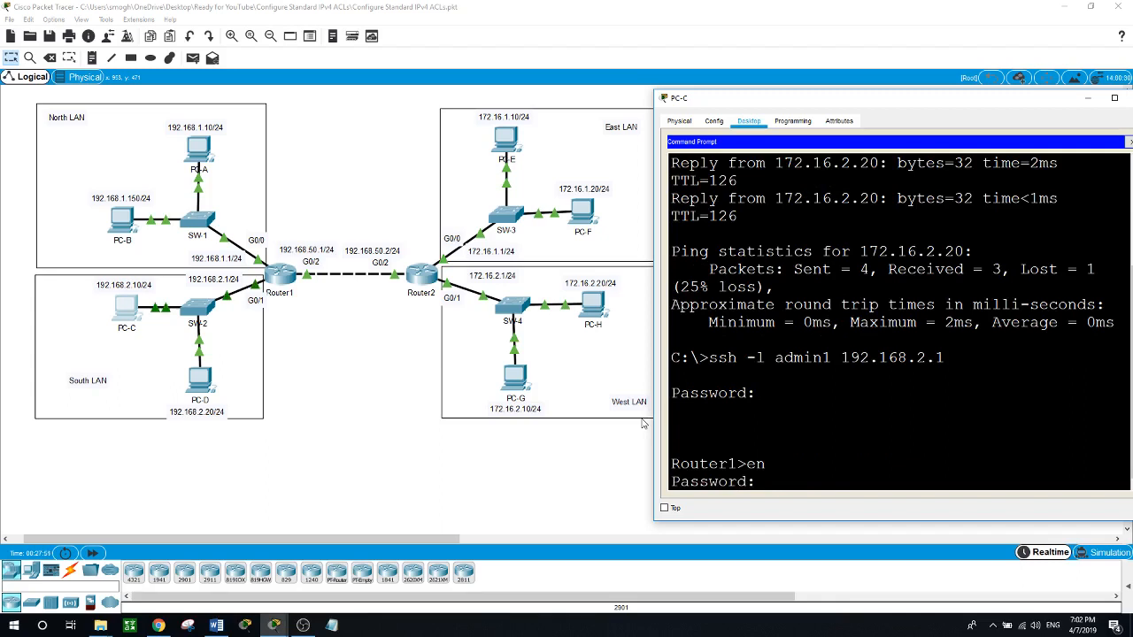
key("Return")
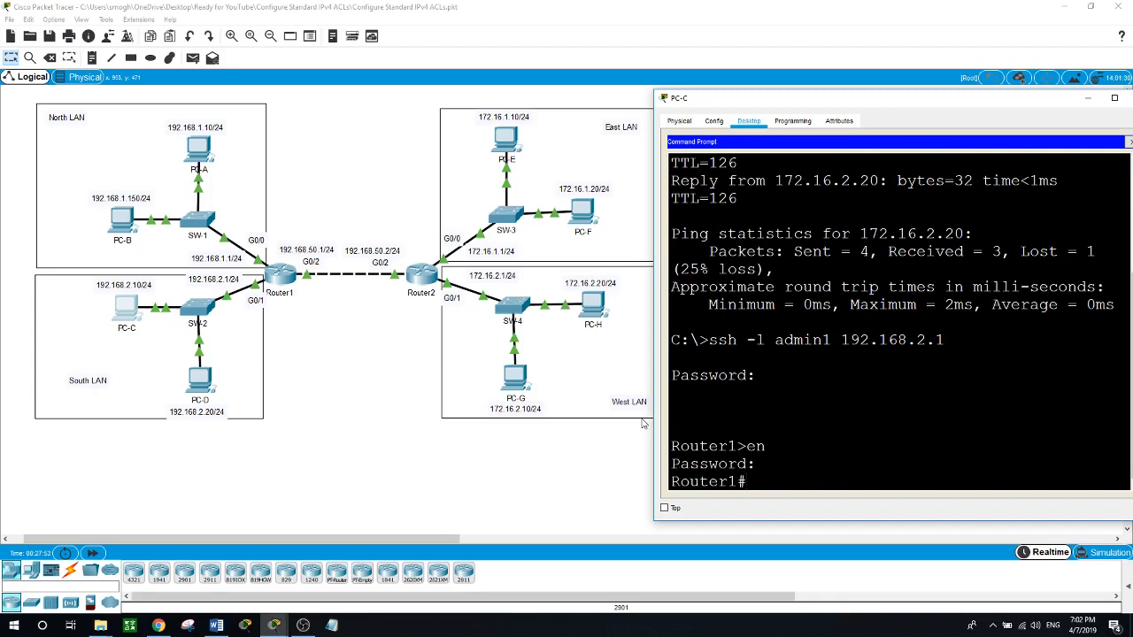
Display Router1's running configuration through to the vty line settings and exit the SSH session on PC-C.
type("sho run")
key("Return")
key("space")
key("space")
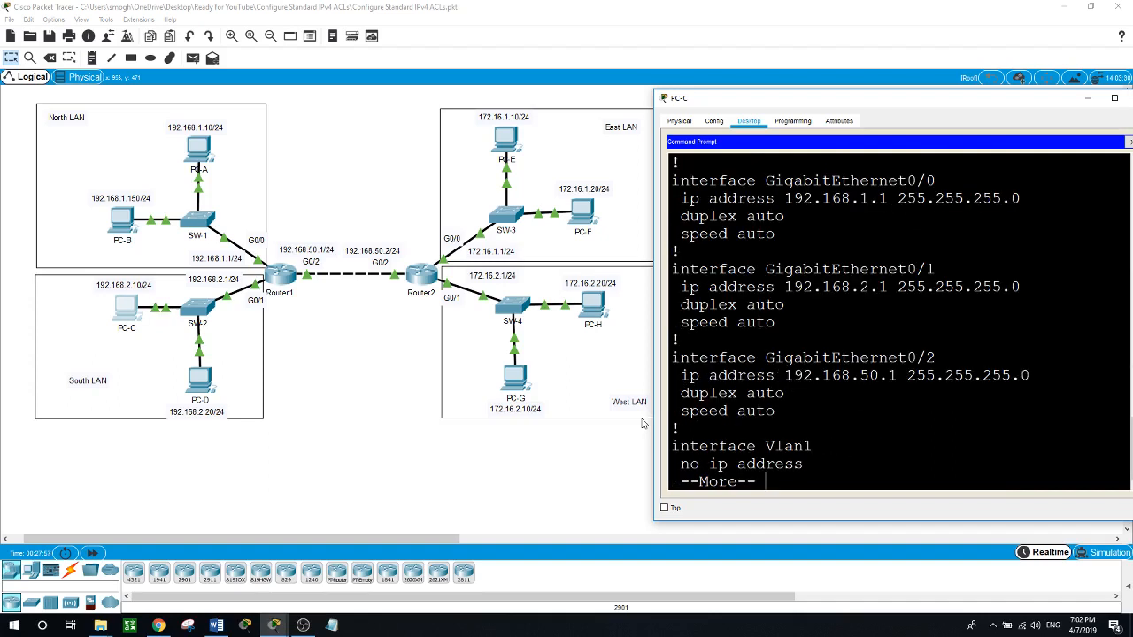
key("space")
key("space")
type("exit")
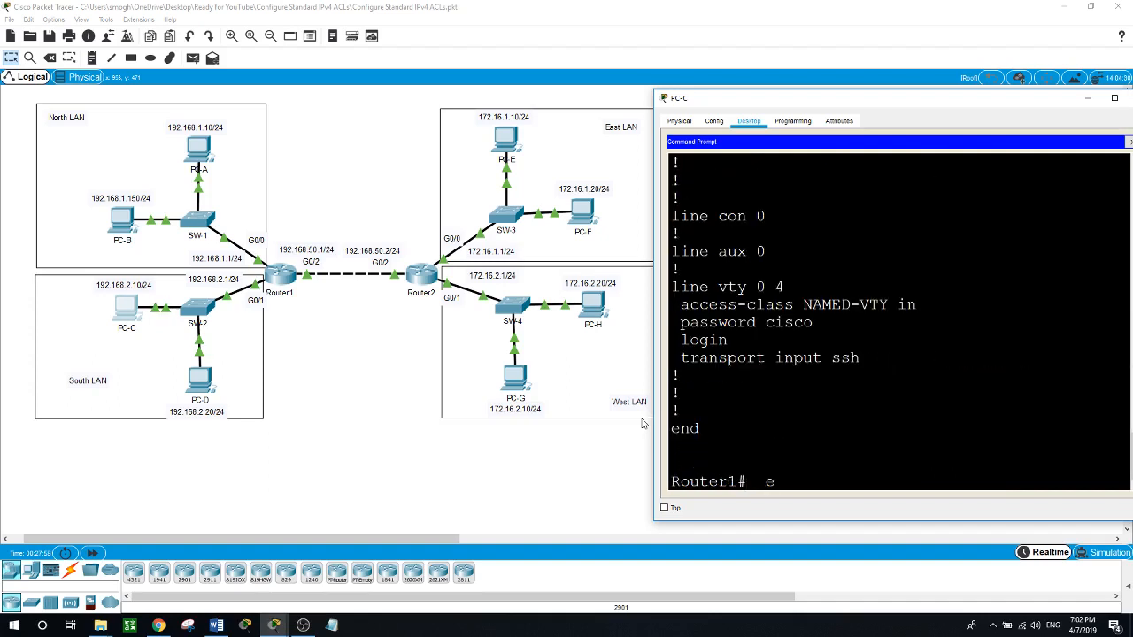
key("Return")
key("Return")
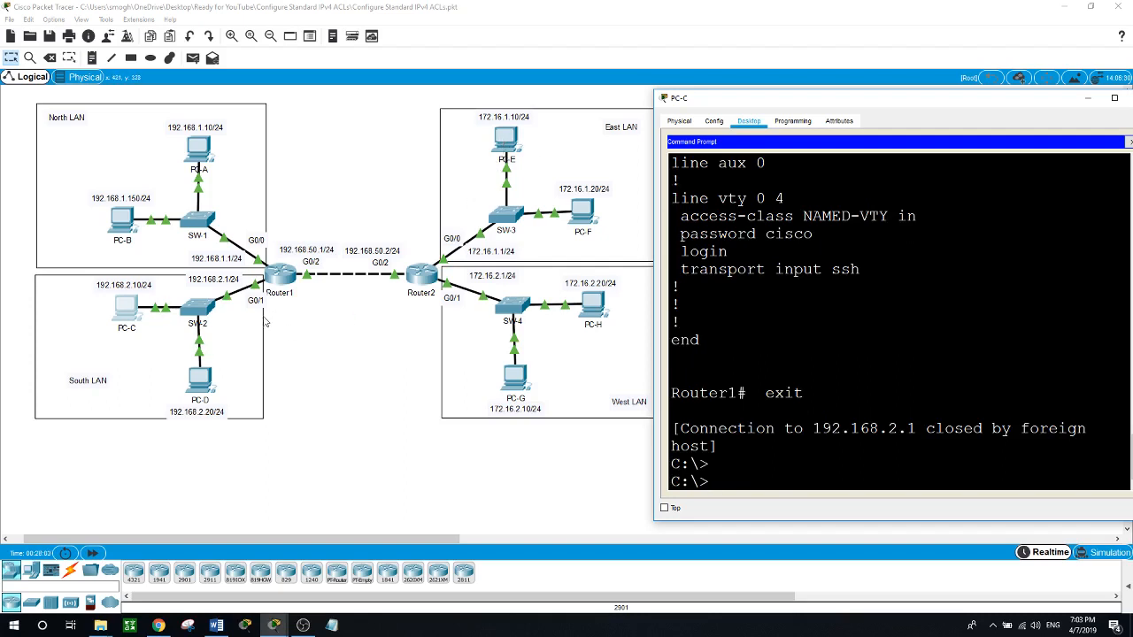
left_click(322, 324)
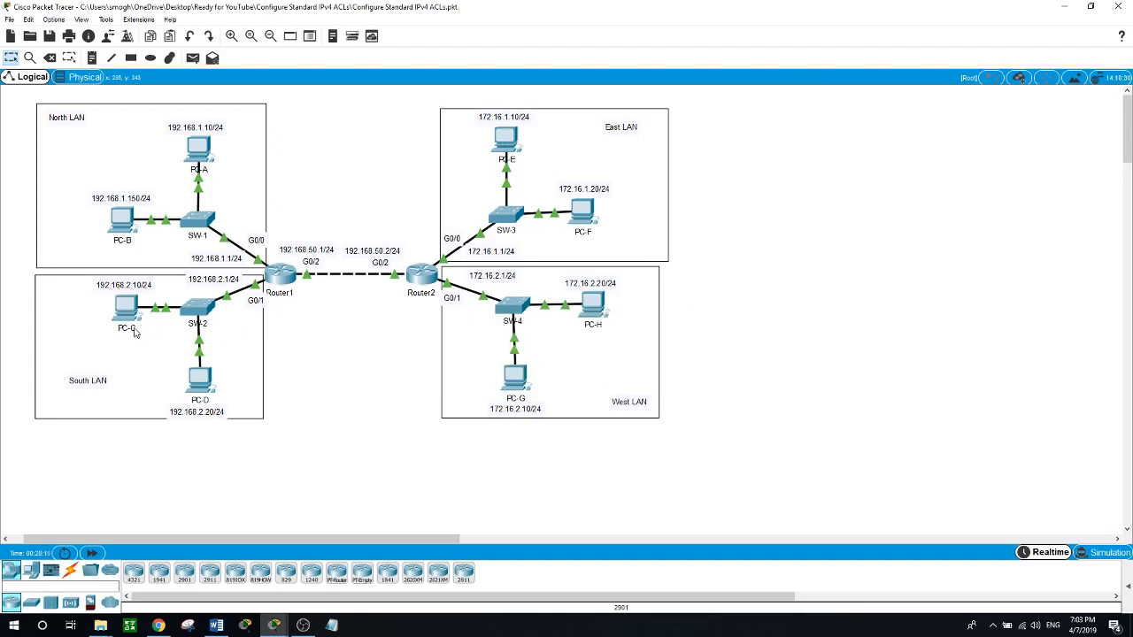
Try to open an SSH session from PC-E's command prompt to Router1 at 192.168.50.1 as admin1.
left_click(507, 137)
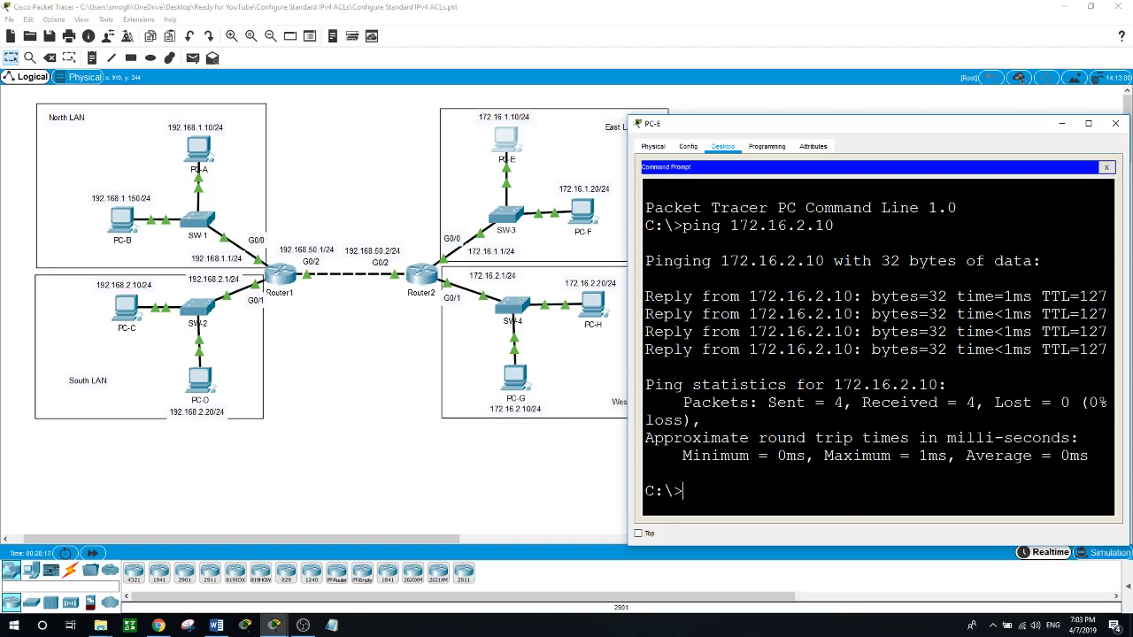
type("ssh -l admin1")
type("192.168.")
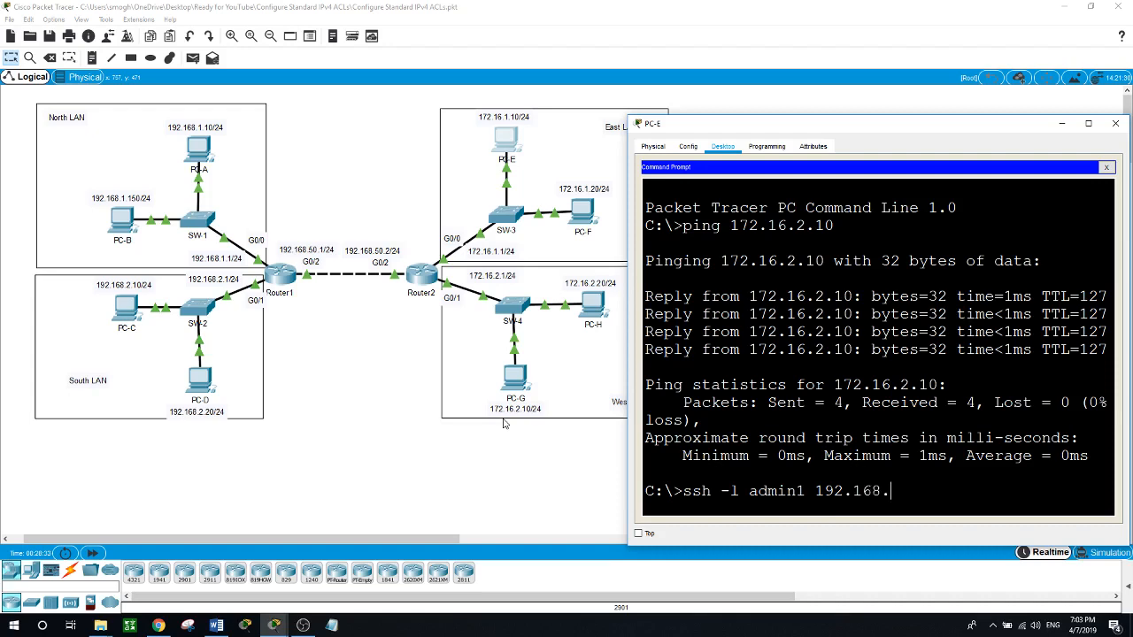
type("50.1")
key("Return")
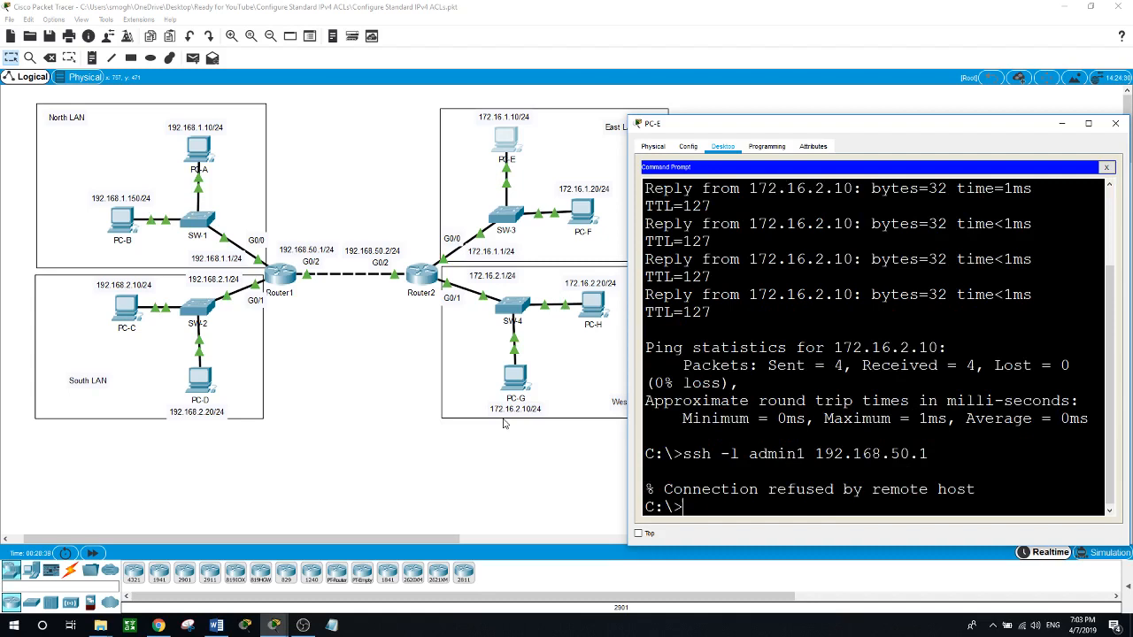
left_click(482, 481)
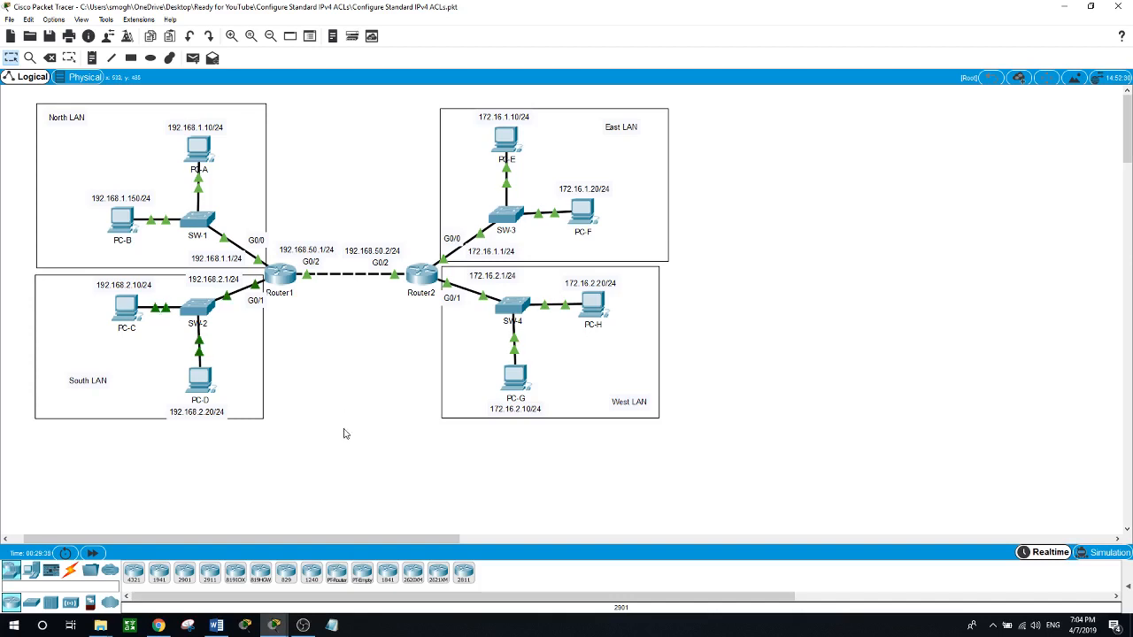
left_click(303, 625)
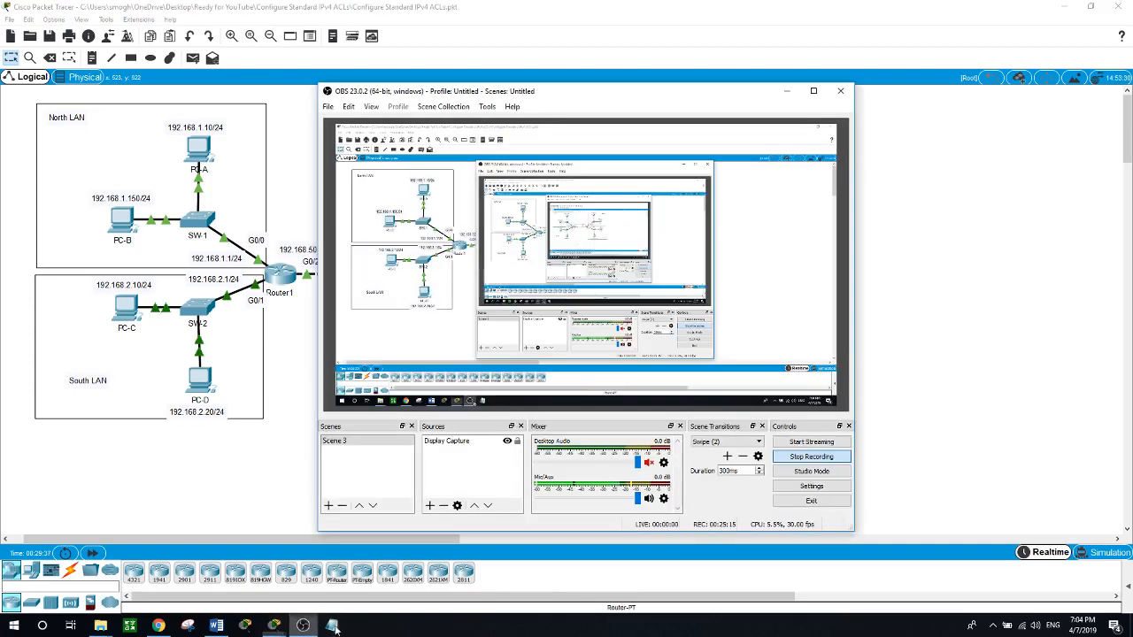